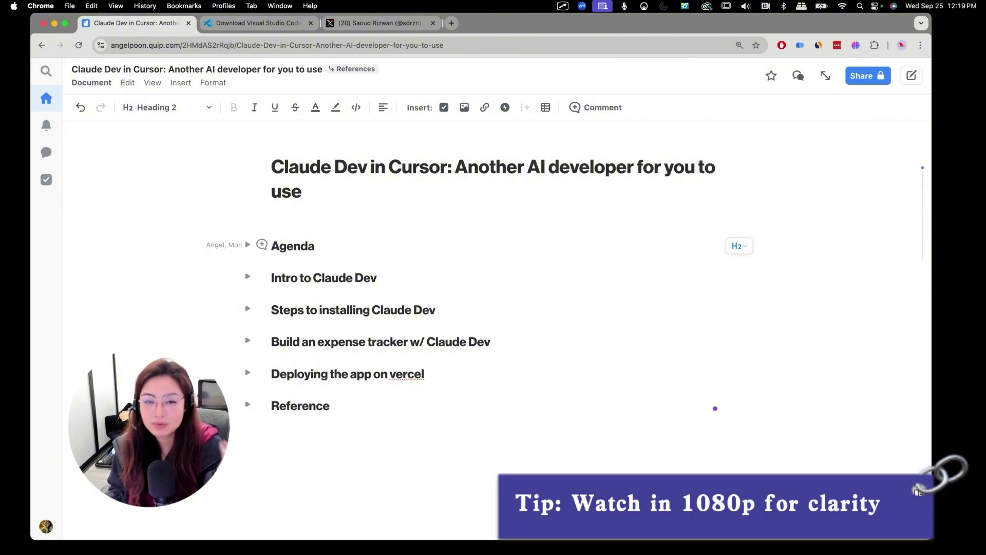
Expand the Intro to Claude Dev section and check the author's X profile before returning.
click(247, 246)
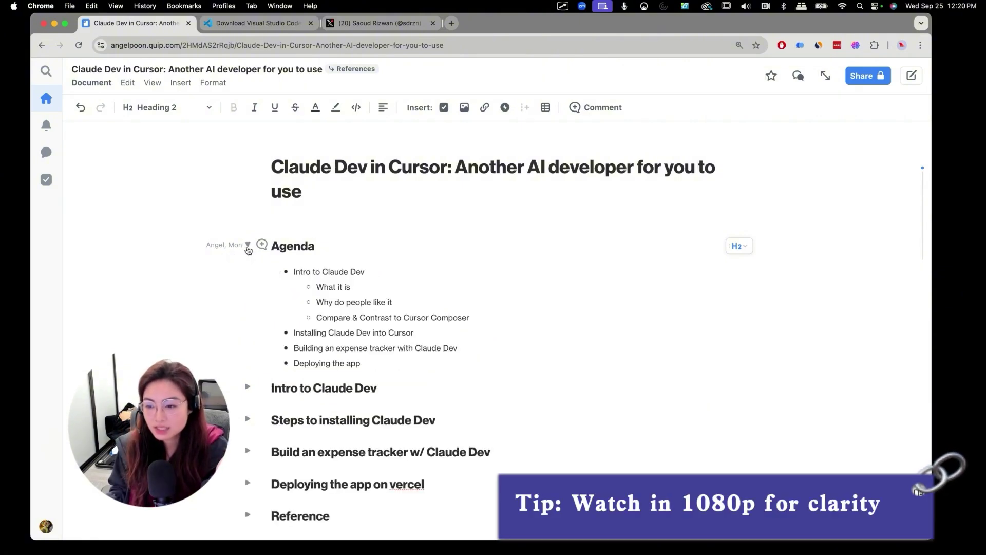
mouse_move(323, 187)
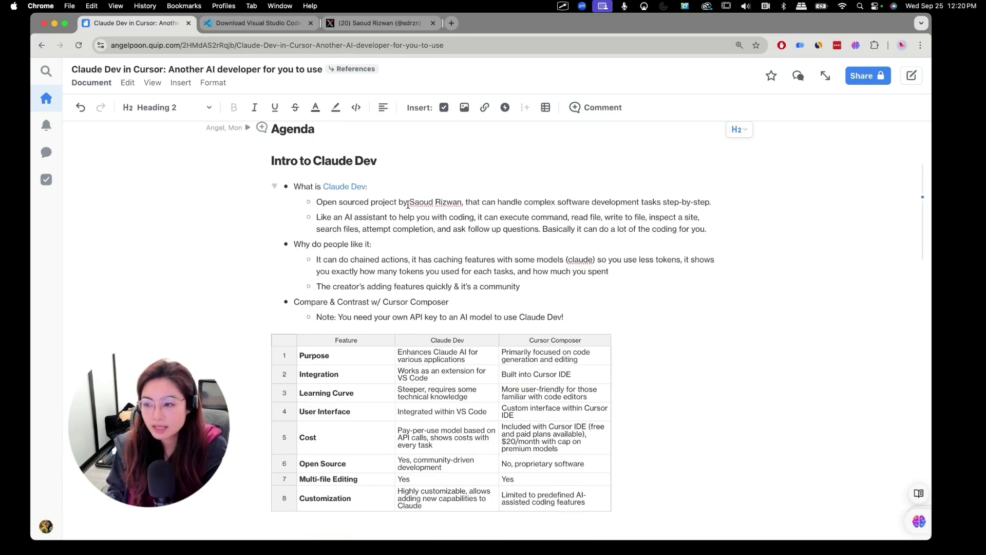
click(353, 28)
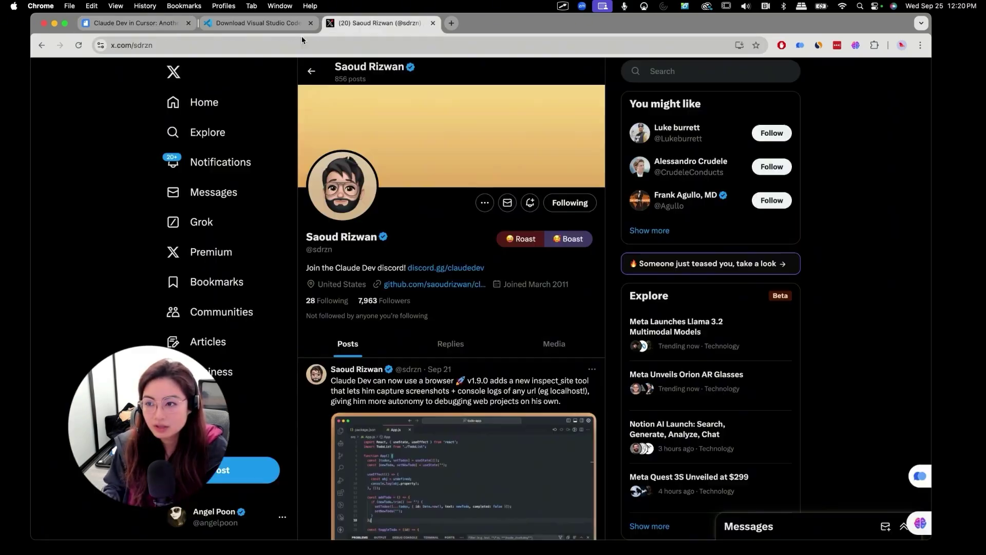
click(127, 22)
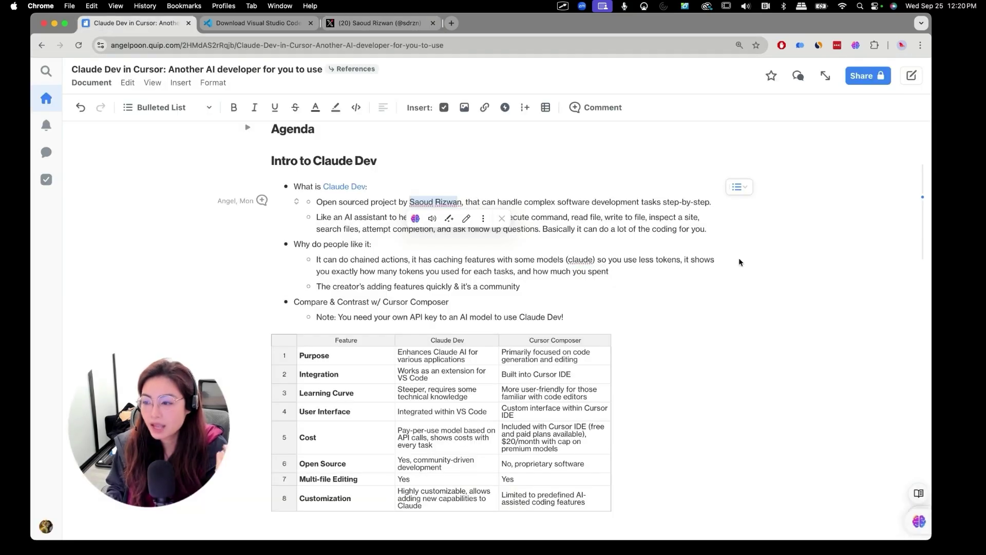
click(668, 253)
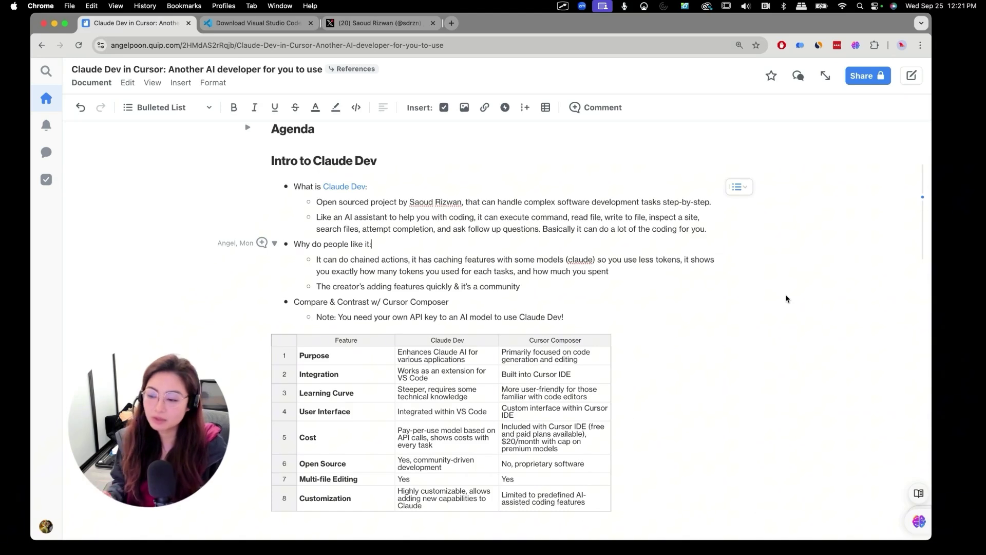
scroll(656, 435, down, 1)
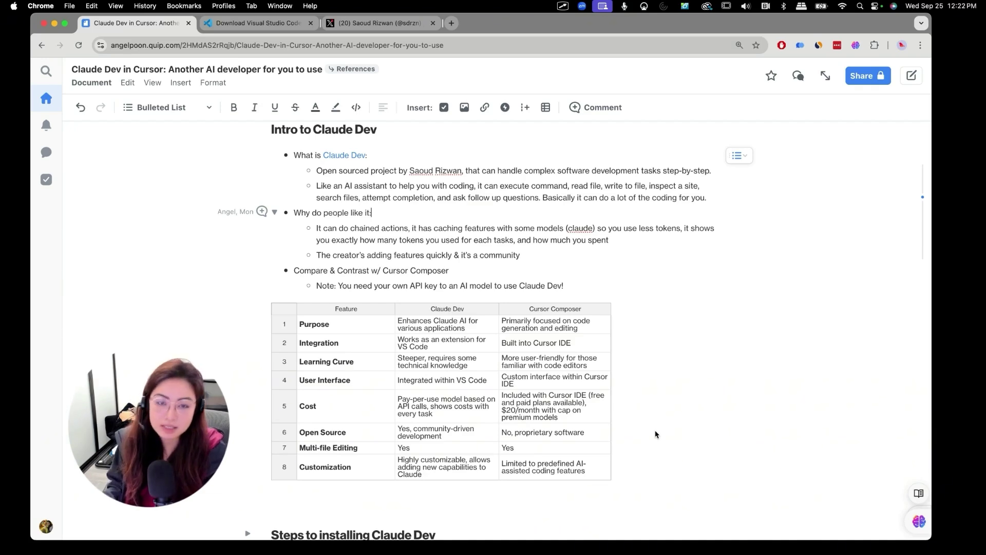
scroll(370, 372, down, 3)
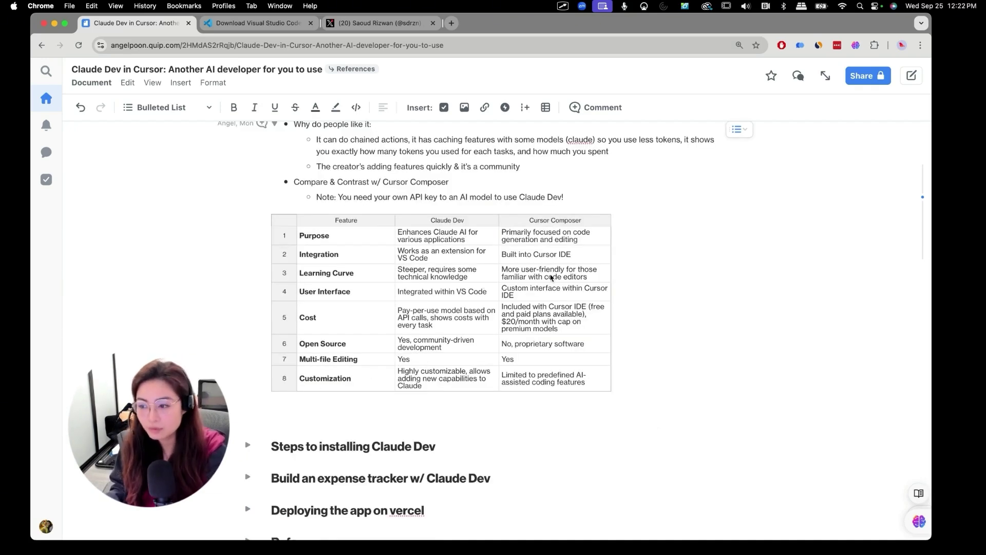
scroll(273, 301, up, 2)
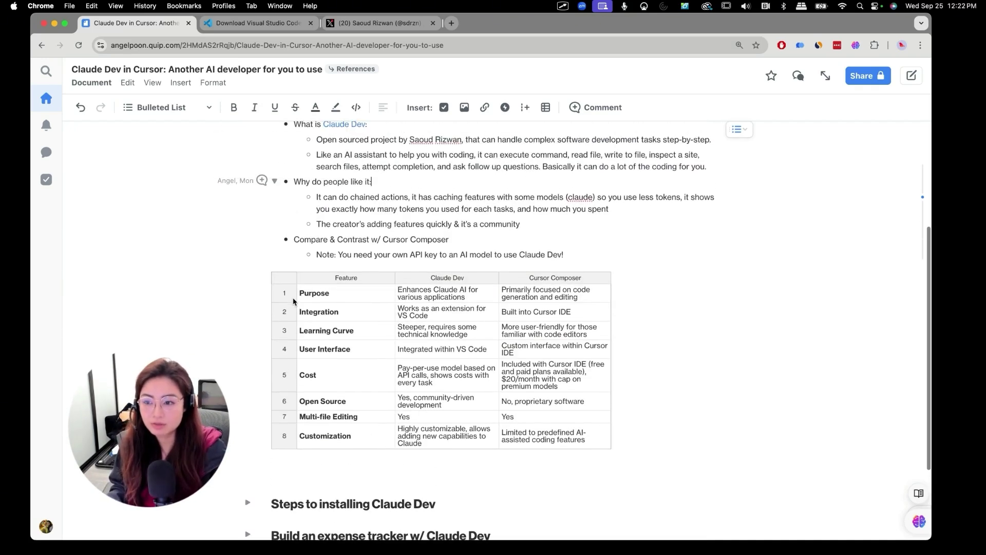
Collapse the Compare & Contrast bullet and expand Steps to installing Claude Dev.
click(274, 239)
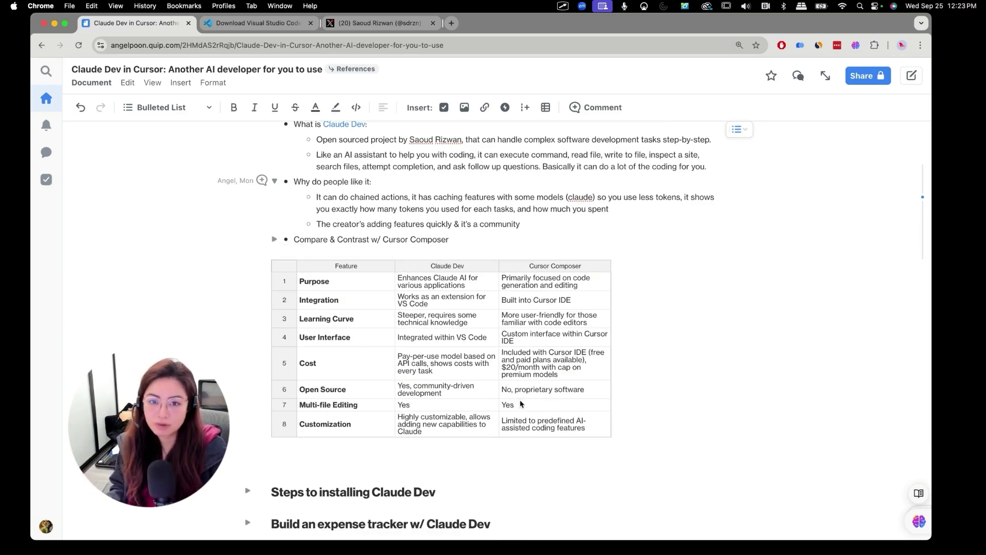
scroll(387, 425, down, 2)
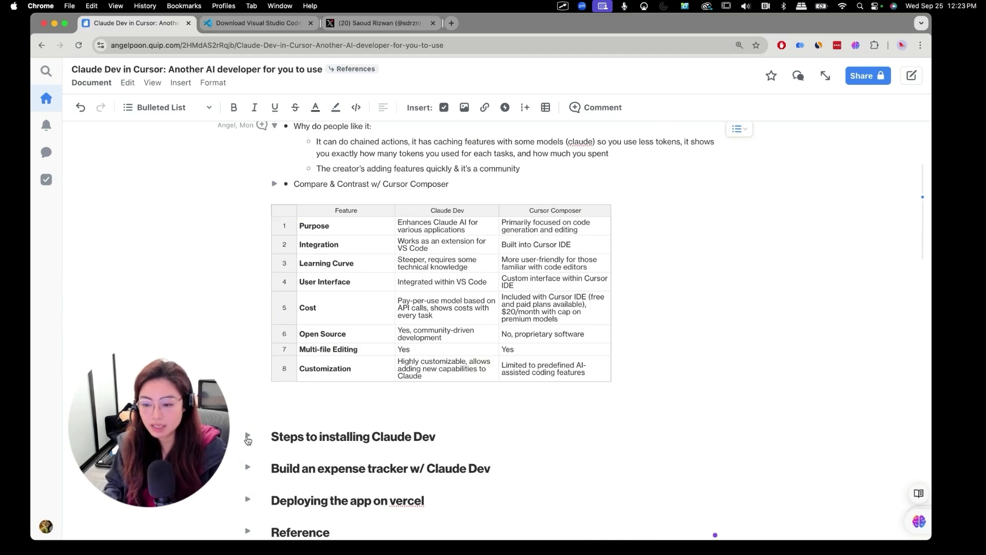
click(247, 439)
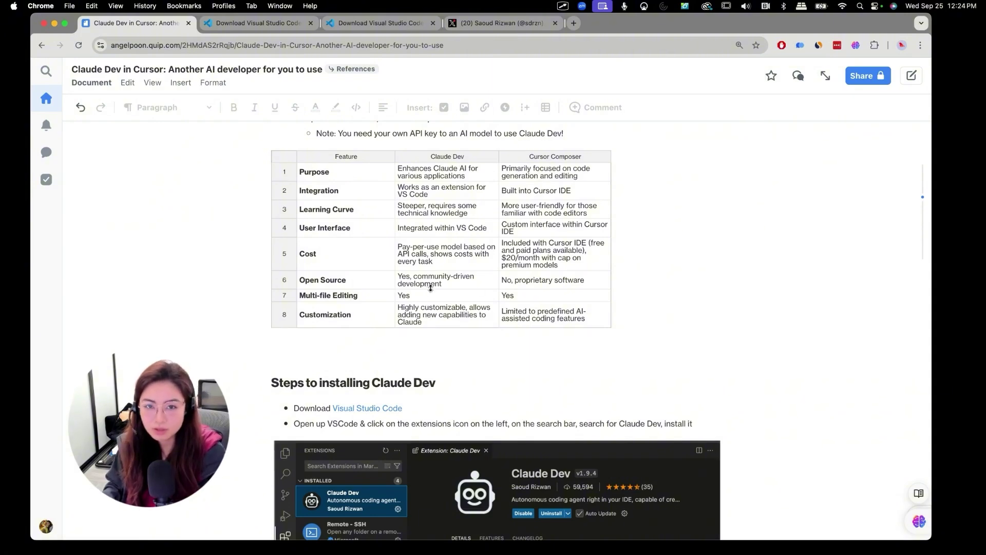
scroll(488, 297, up, 1)
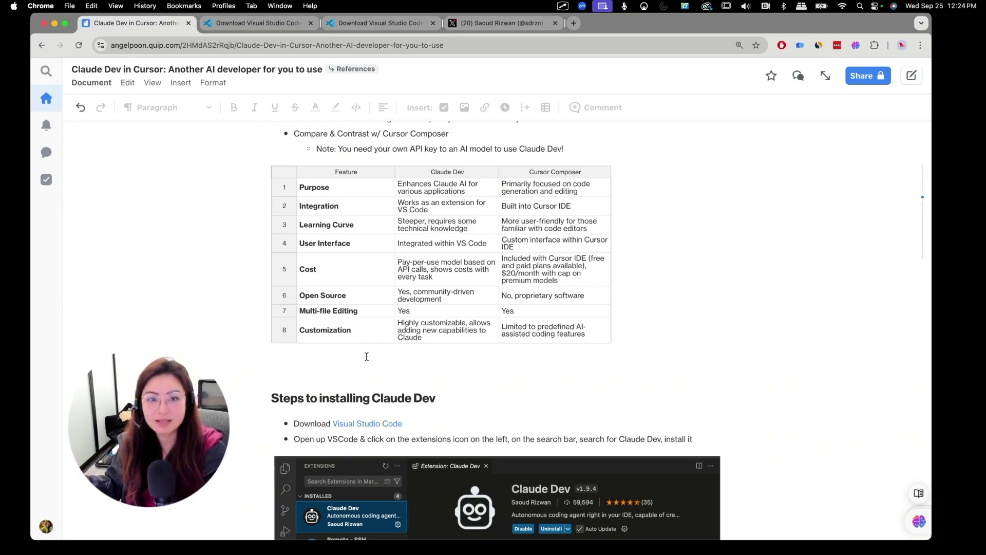
scroll(366, 357, down, 2)
scroll(323, 351, down, 3)
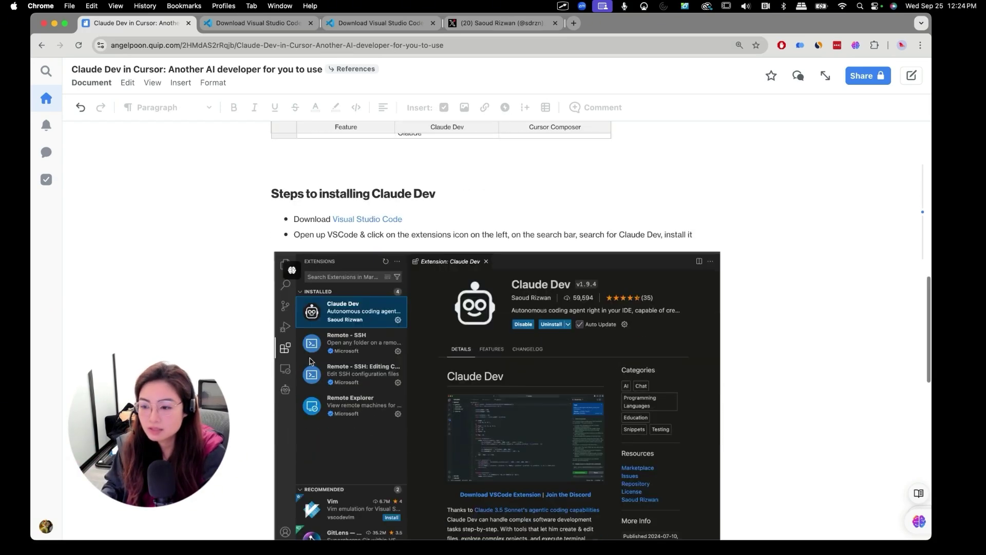
scroll(312, 361, down, 1)
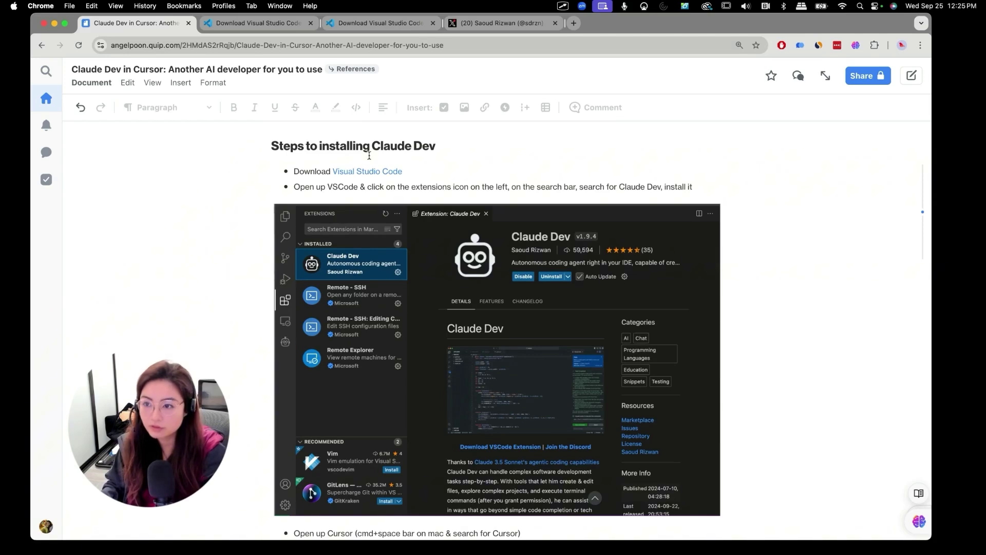
Switch to the Download Visual Studio Code tab in Chrome.
click(265, 29)
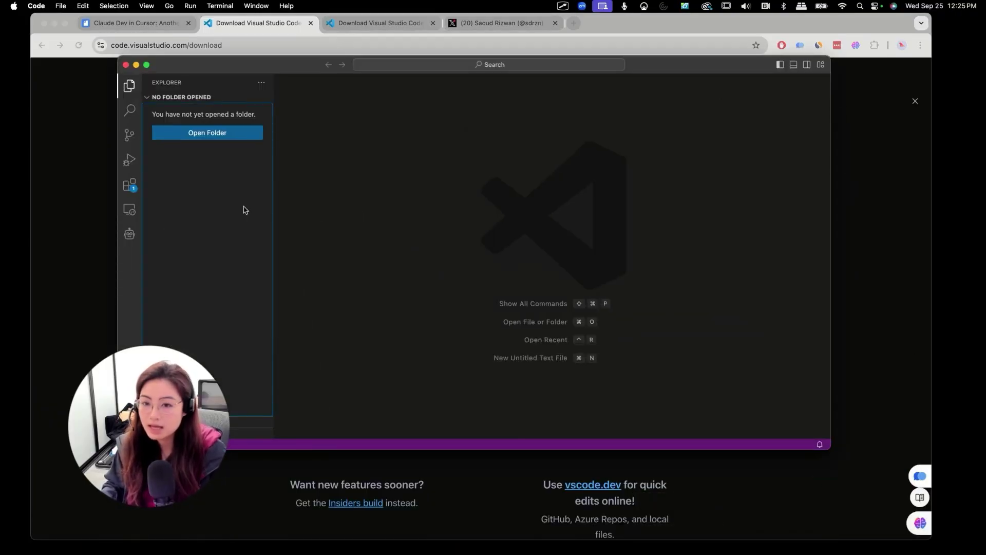
Search the VS Code marketplace for 'claude dev' and show the installed Claude Dev extension.
click(146, 189)
click(130, 185)
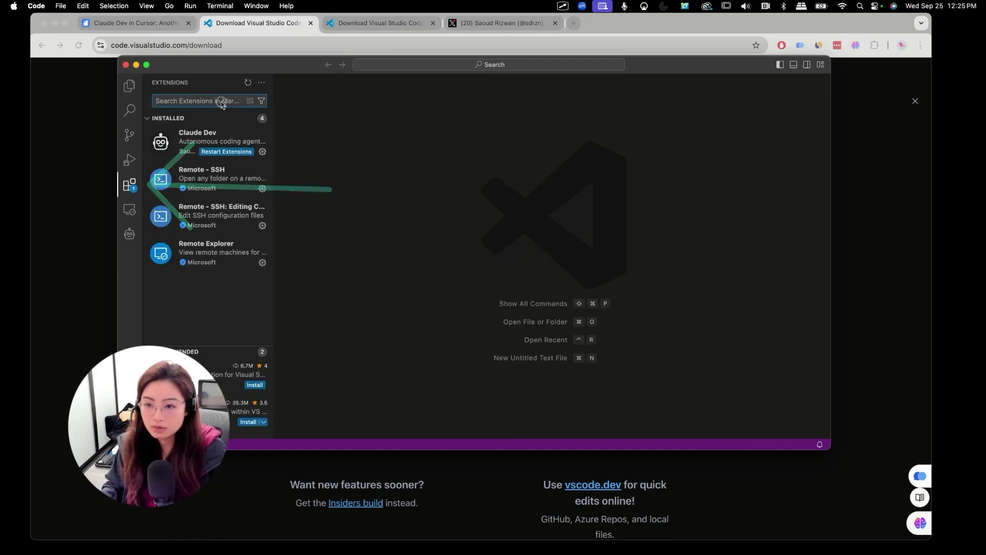
text(claude )
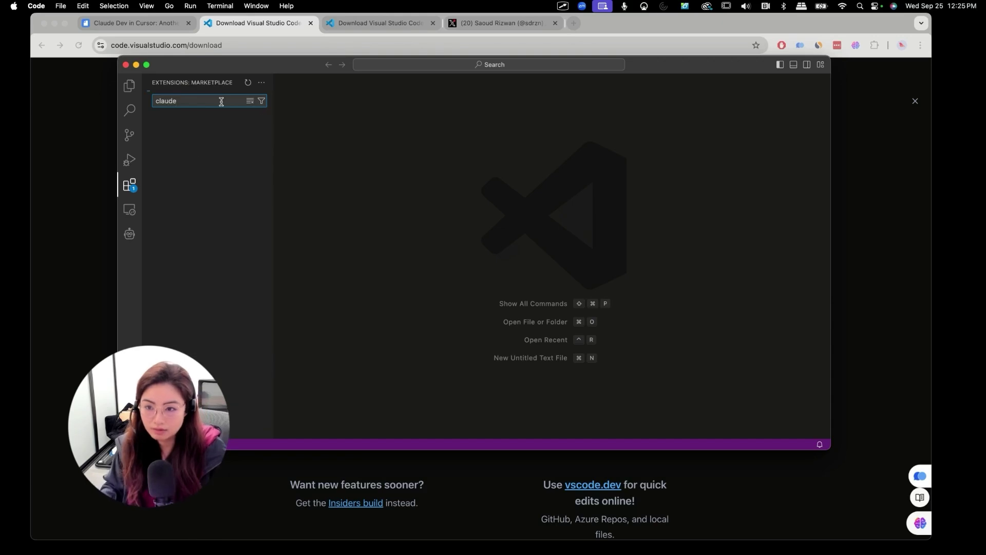
text(dev)
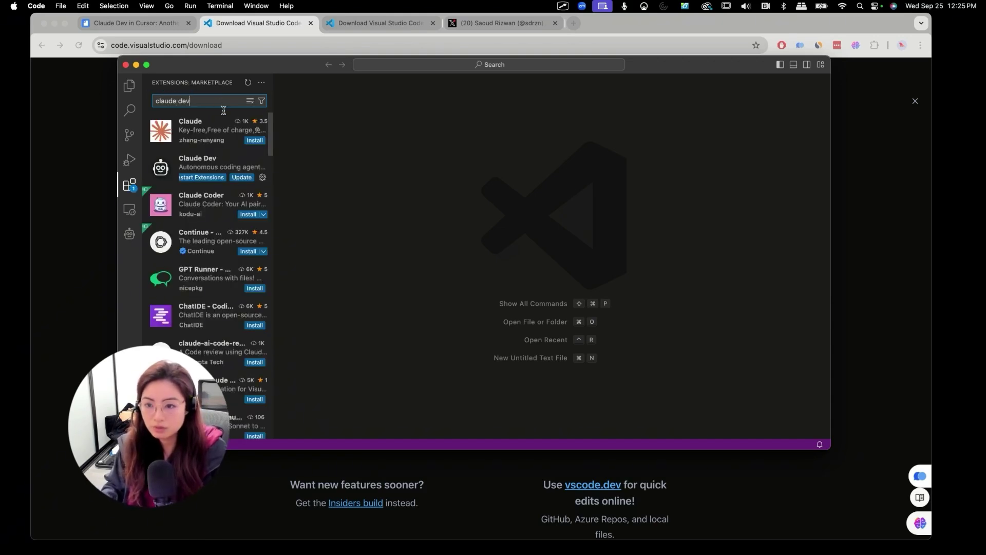
drag(280, 166, 473, 165)
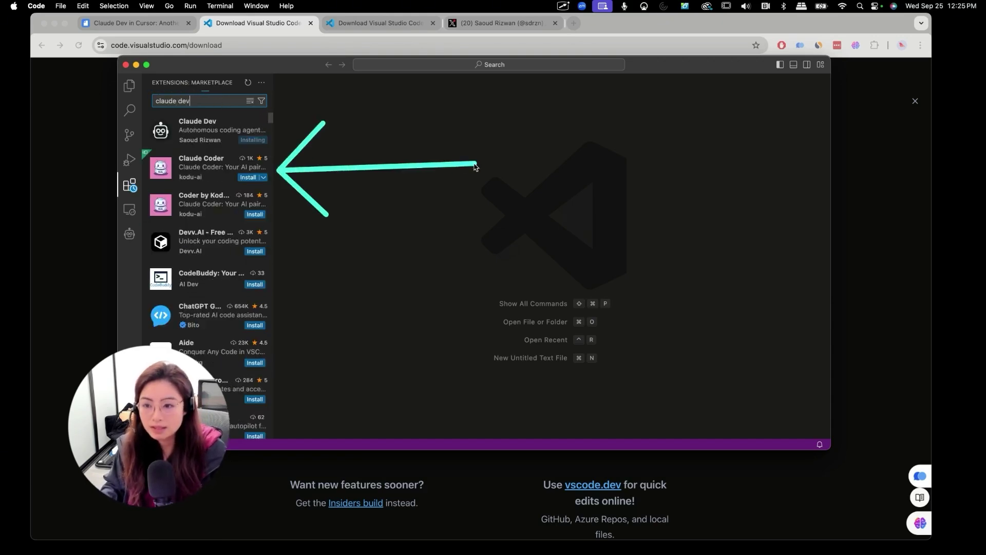
drag(167, 129, 587, 189)
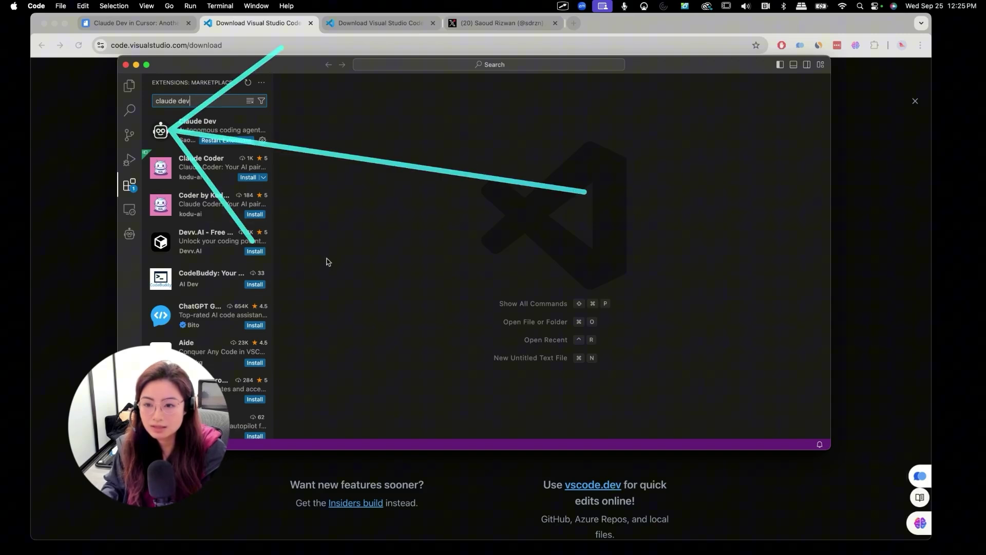
Glance back at the tutorial, then launch Cursor from system search.
click(159, 25)
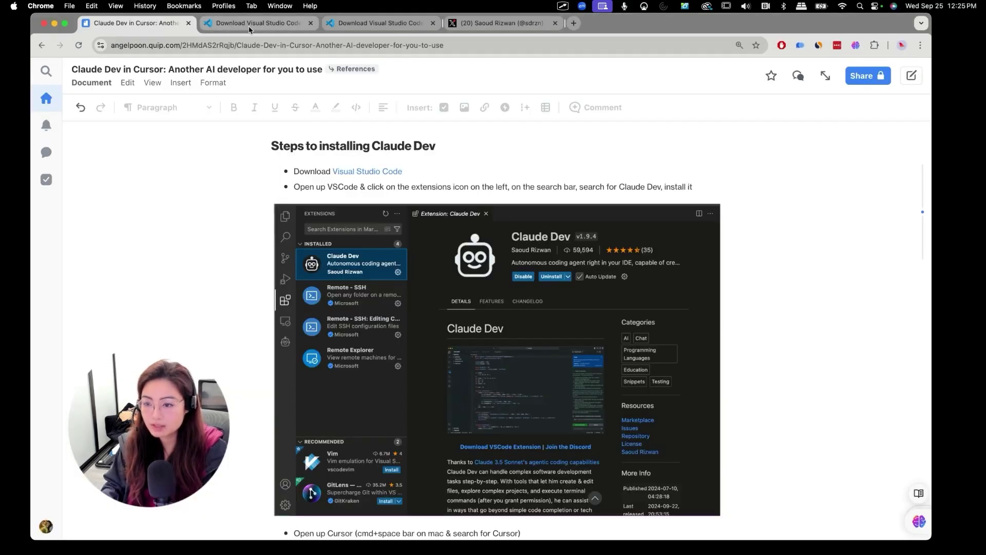
scroll(557, 337, down, 5)
scroll(557, 338, down, 1)
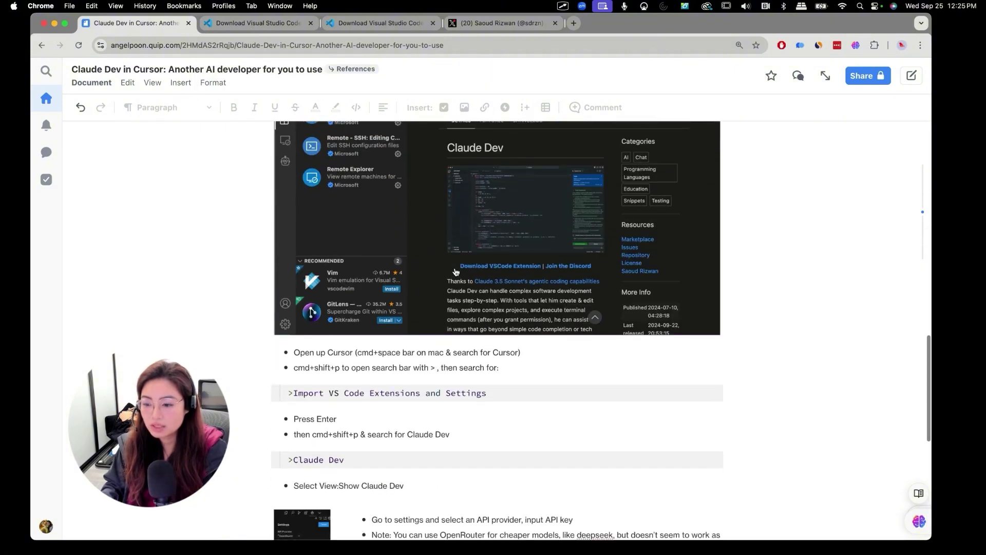
drag(531, 352, 720, 358)
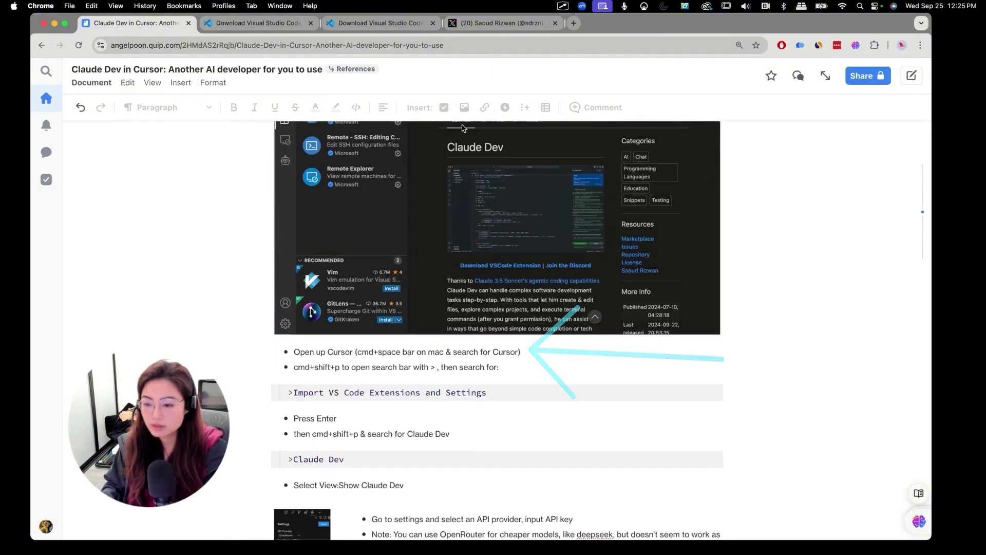
key(super+space)
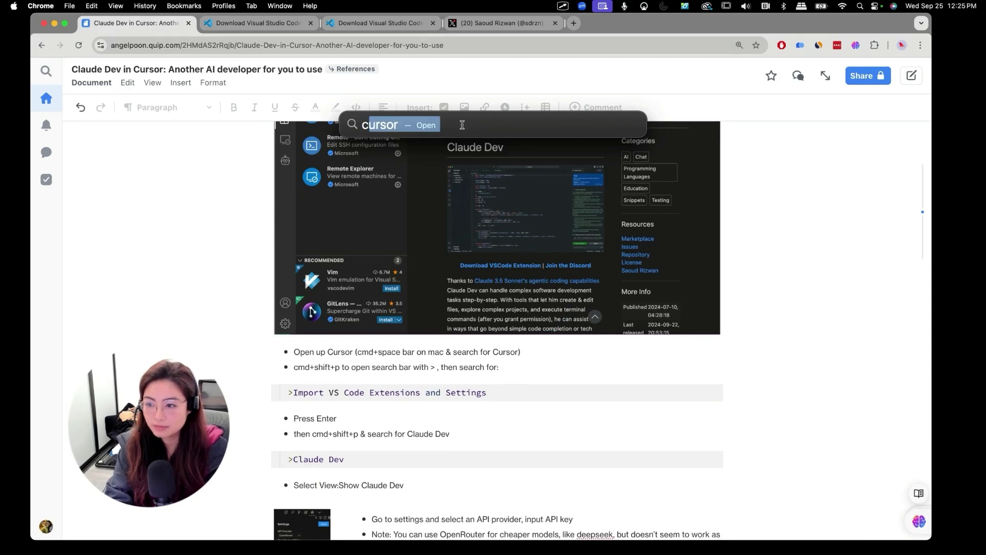
key(Return)
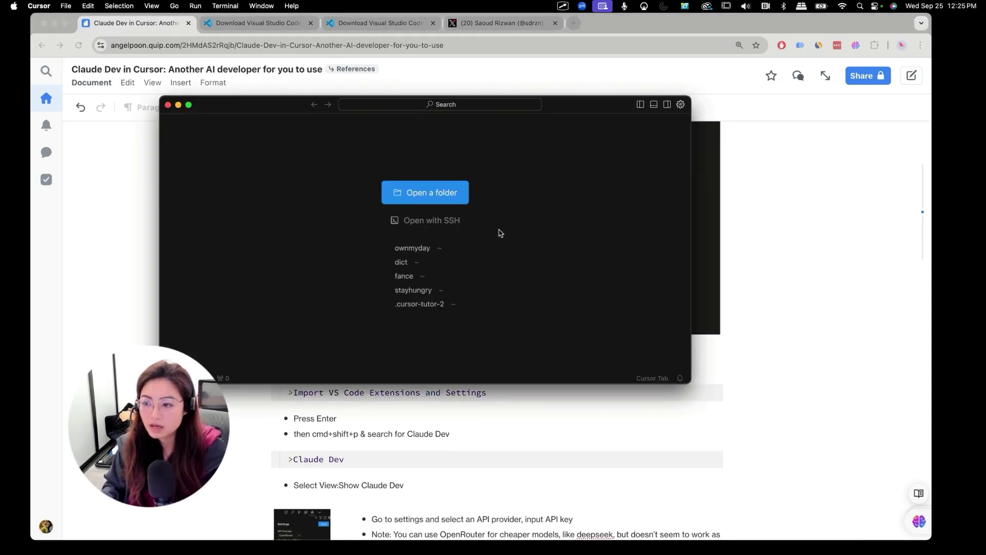
Create and enter the extracker folder with mkdir and cd in Cursor's terminal.
drag(482, 200, 573, 227)
drag(472, 223, 567, 277)
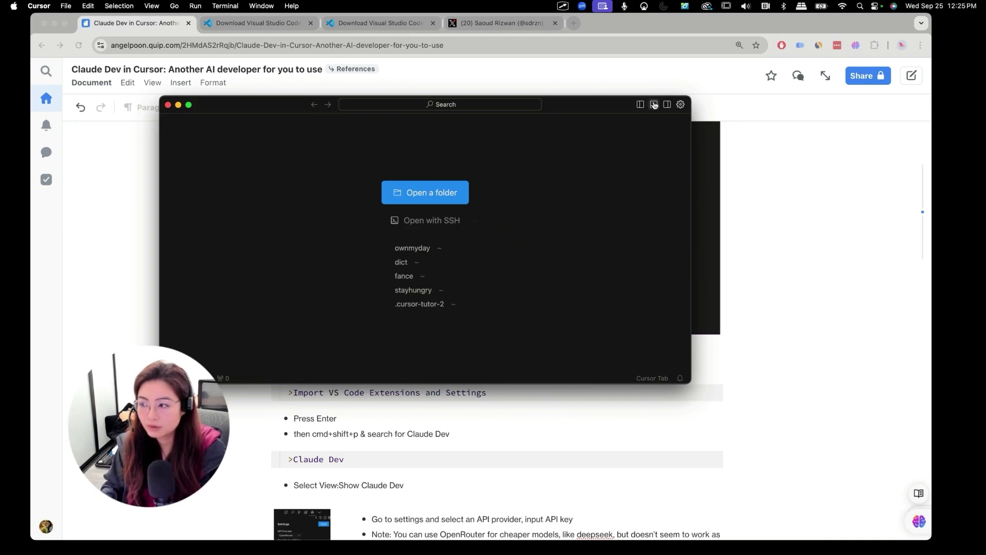
click(653, 105)
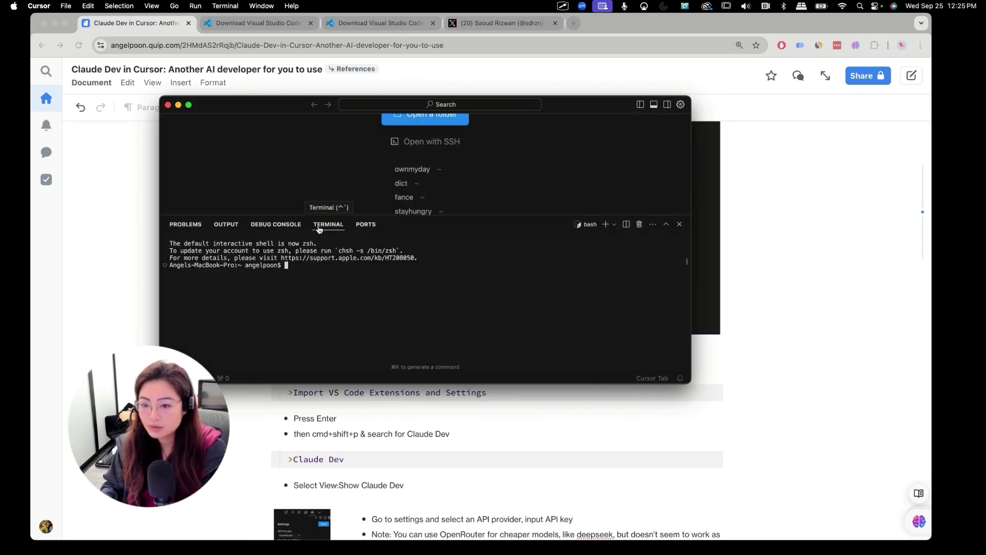
text(mkdir )
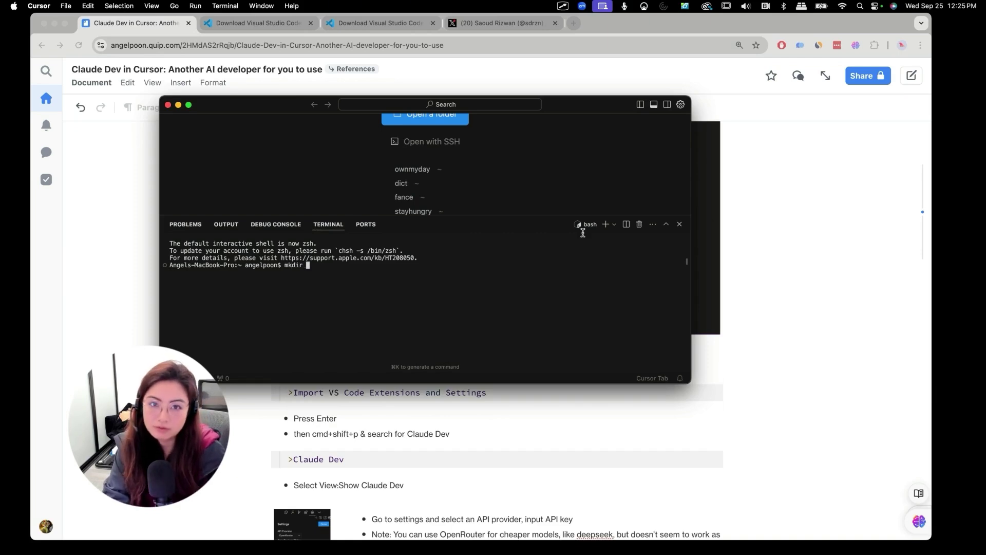
text(extracker)
key(Return)
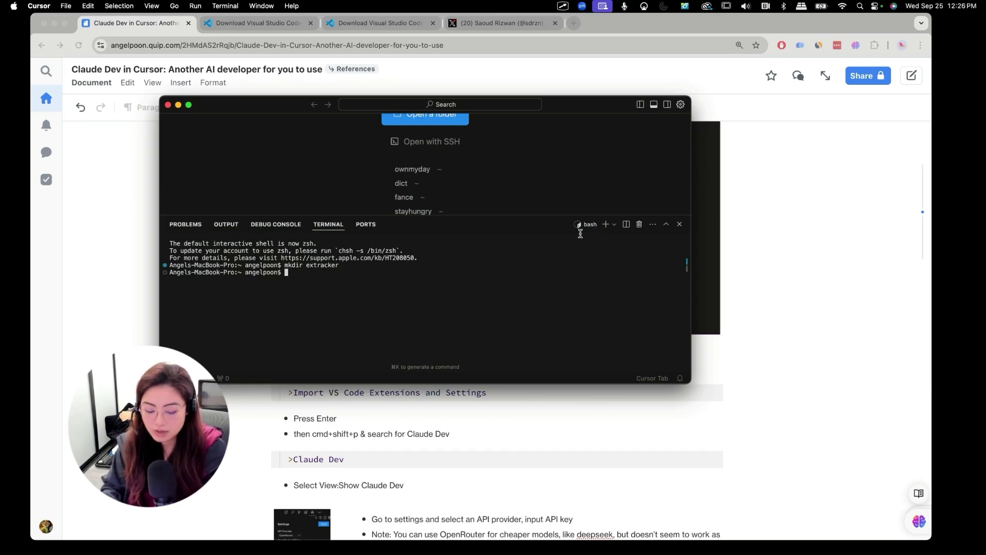
text(cd extracker)
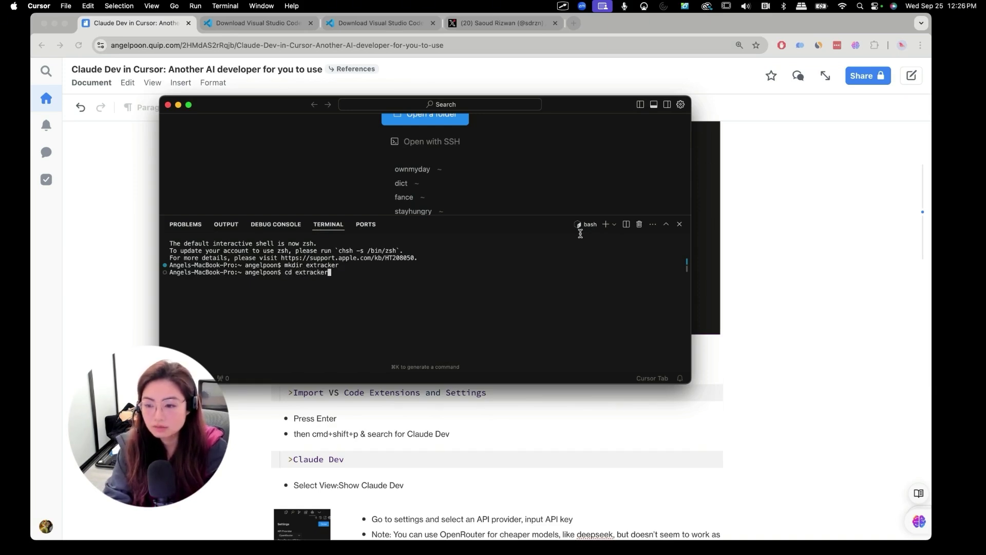
key(Return)
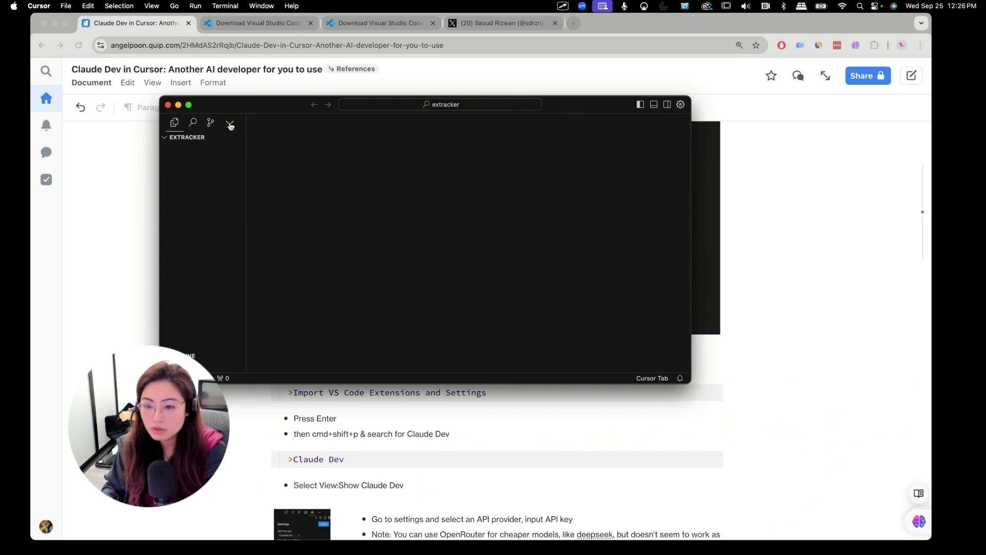
Run 'Import VS Code Extensions and Settings' from the command palette.
click(229, 126)
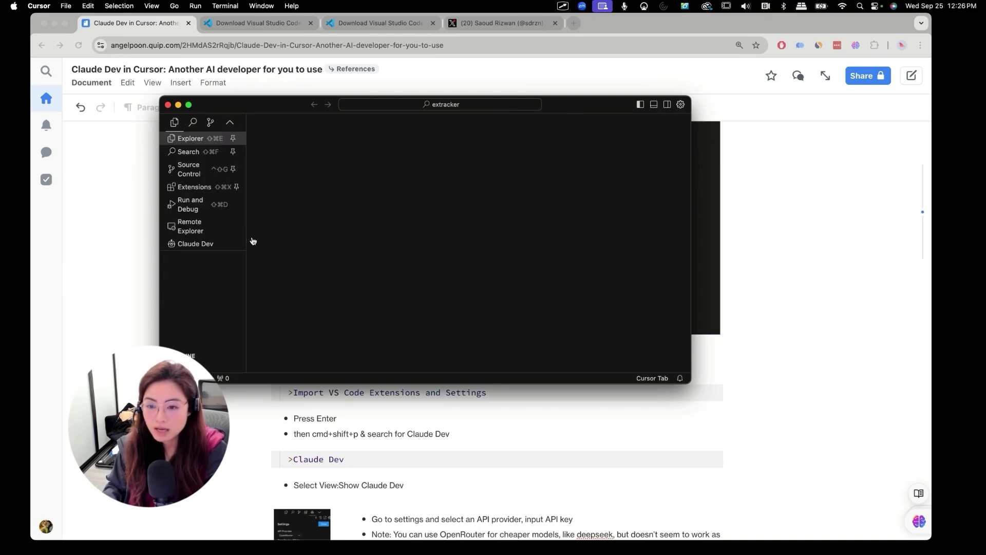
drag(227, 246, 484, 236)
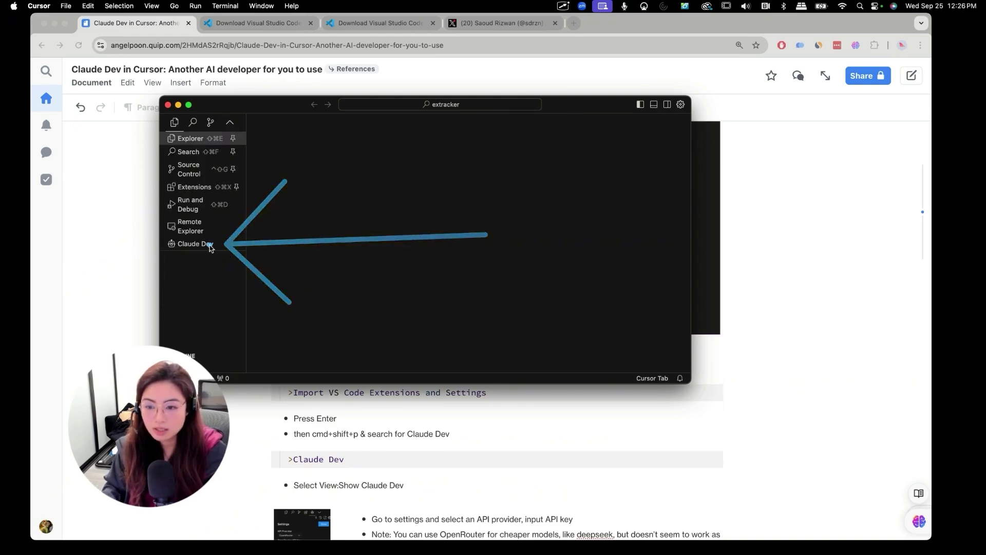
click(231, 123)
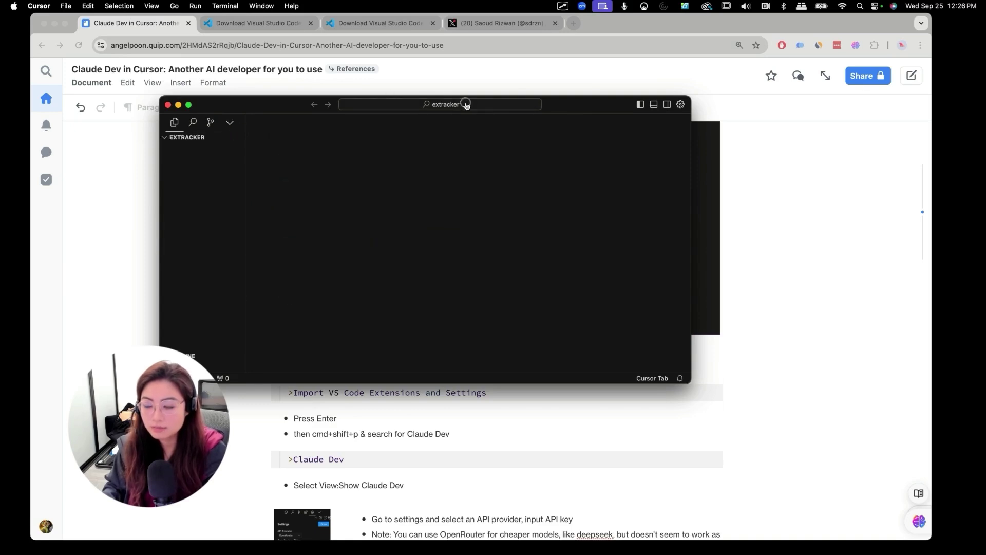
click(466, 105)
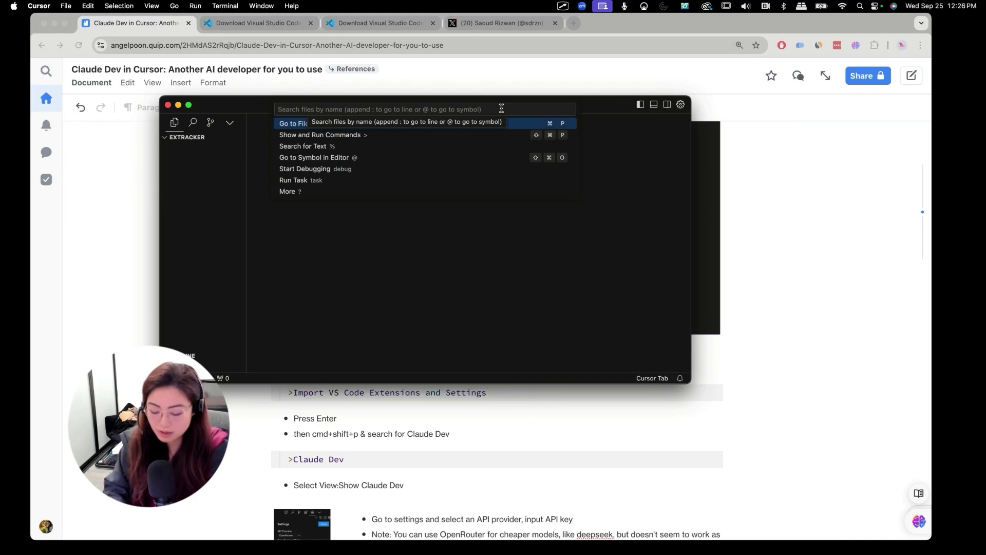
text(>)
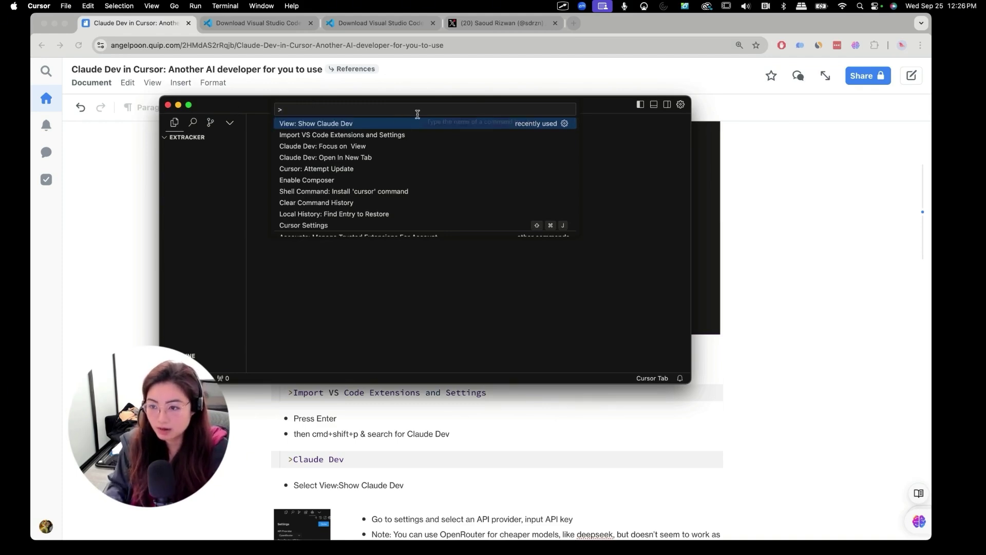
text(imp)
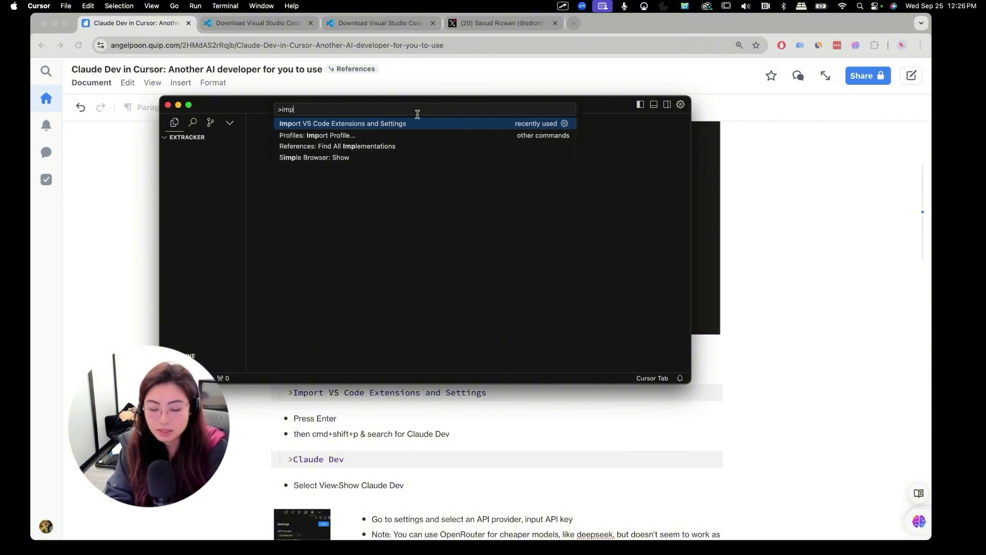
key(Return)
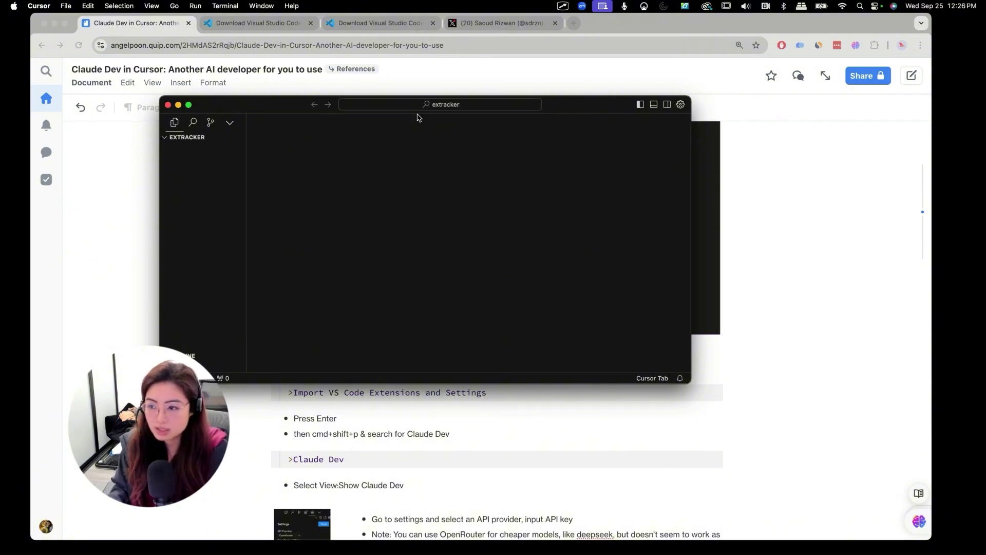
mouse_move(185, 137)
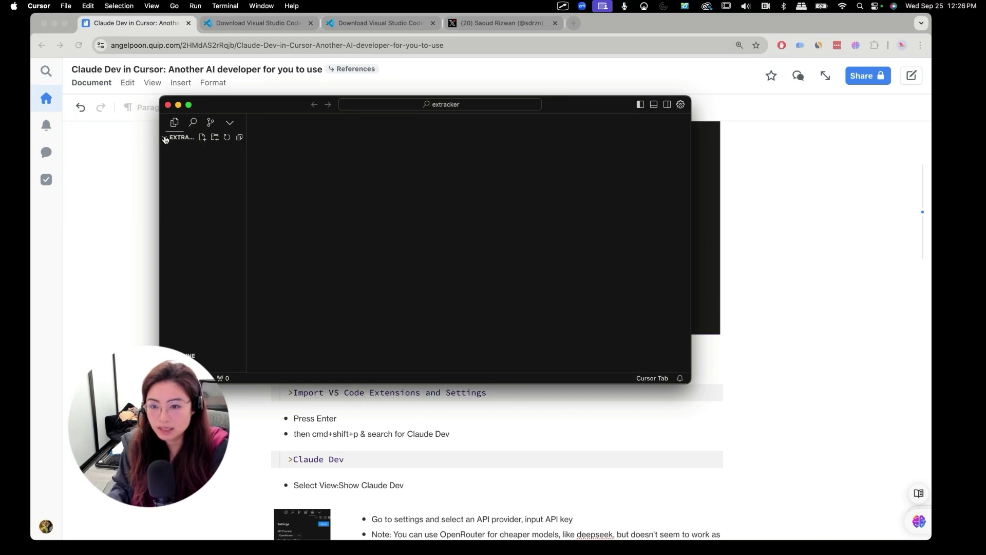
Show the installed extensions in the sidebar and widen it to read descriptions.
click(412, 107)
click(230, 123)
click(232, 123)
click(193, 187)
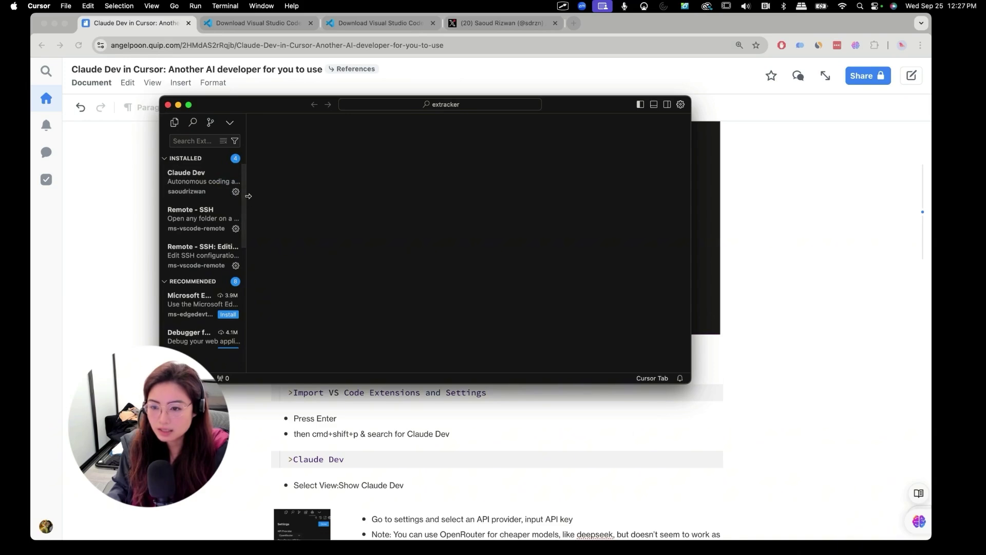
drag(248, 196, 355, 193)
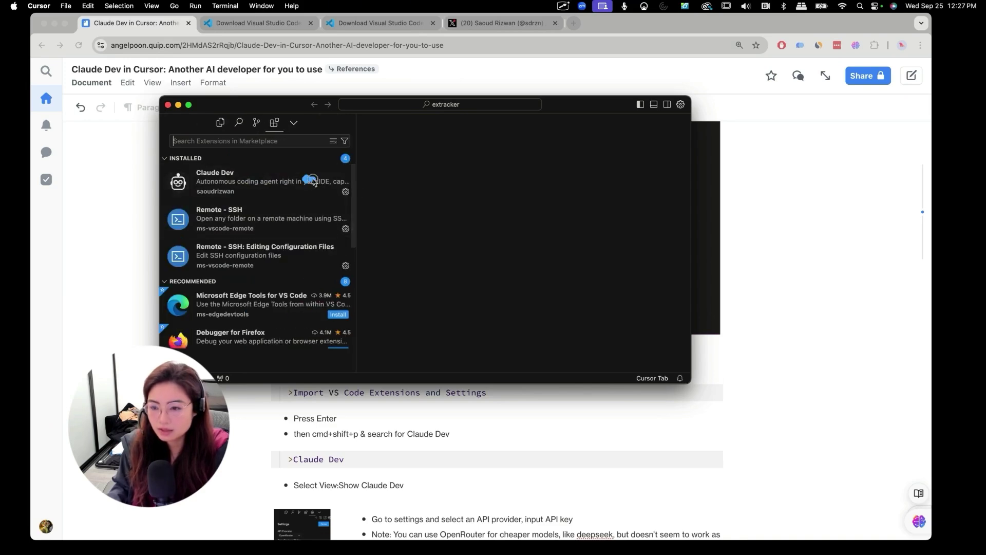
Run 'View: Show Claude Dev' from the command palette.
click(313, 182)
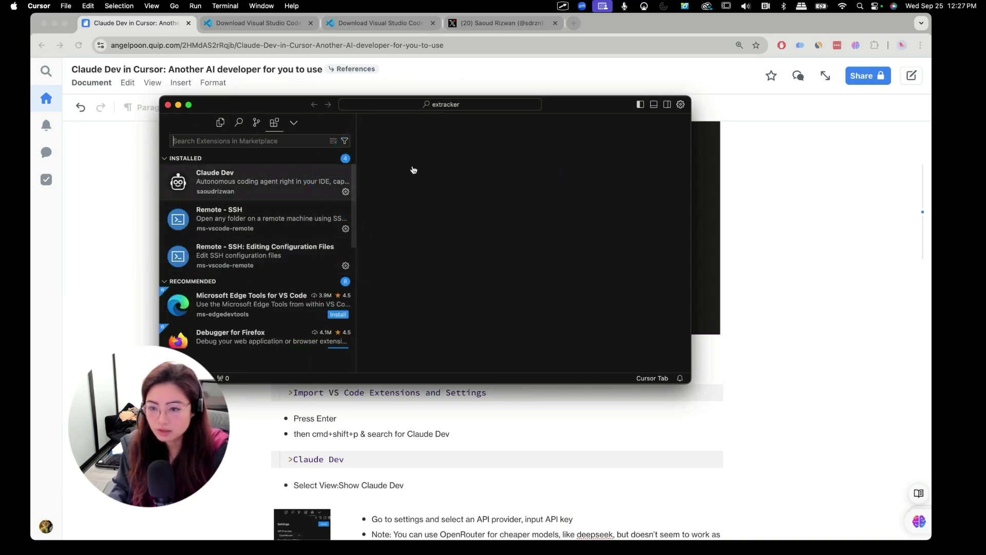
key(super+p)
click(617, 162)
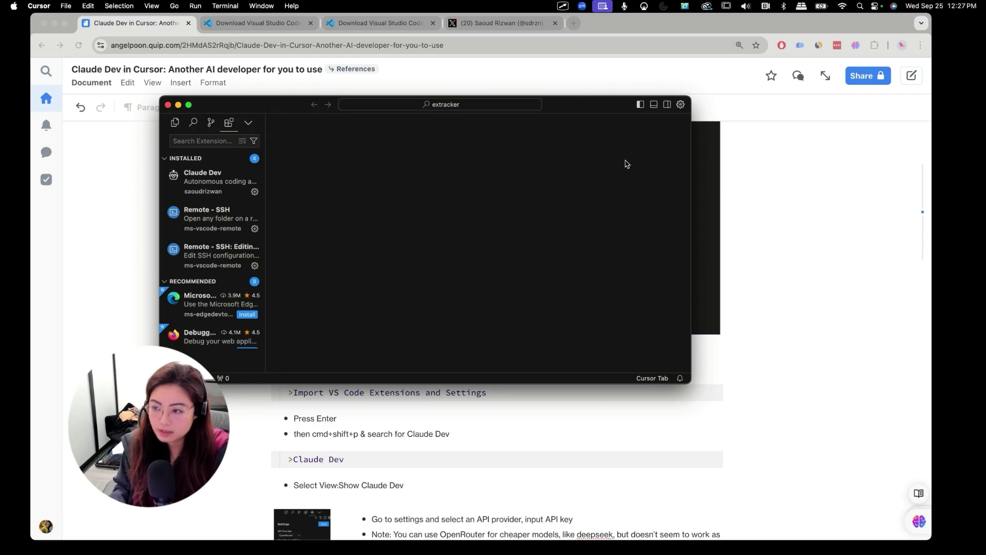
key(super+shift+p)
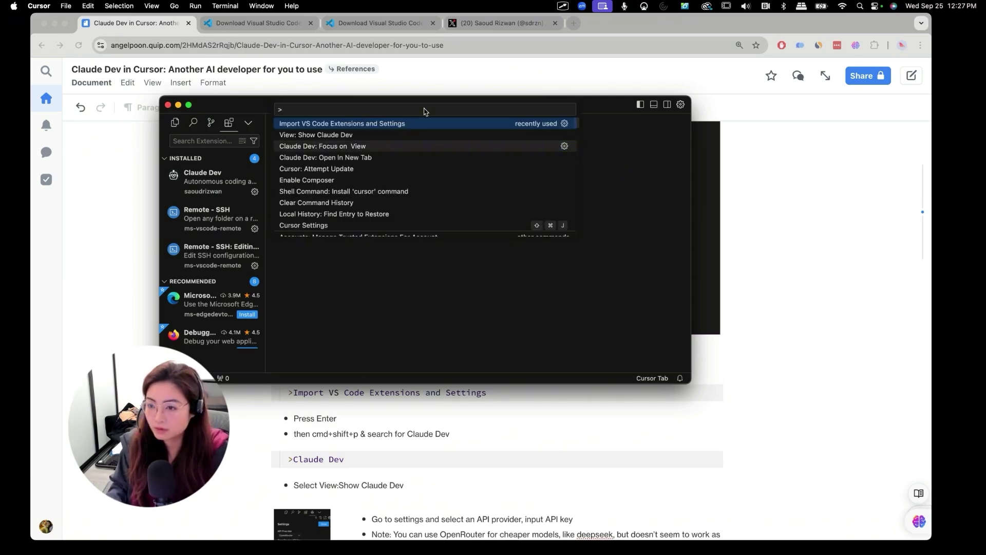
text(claude)
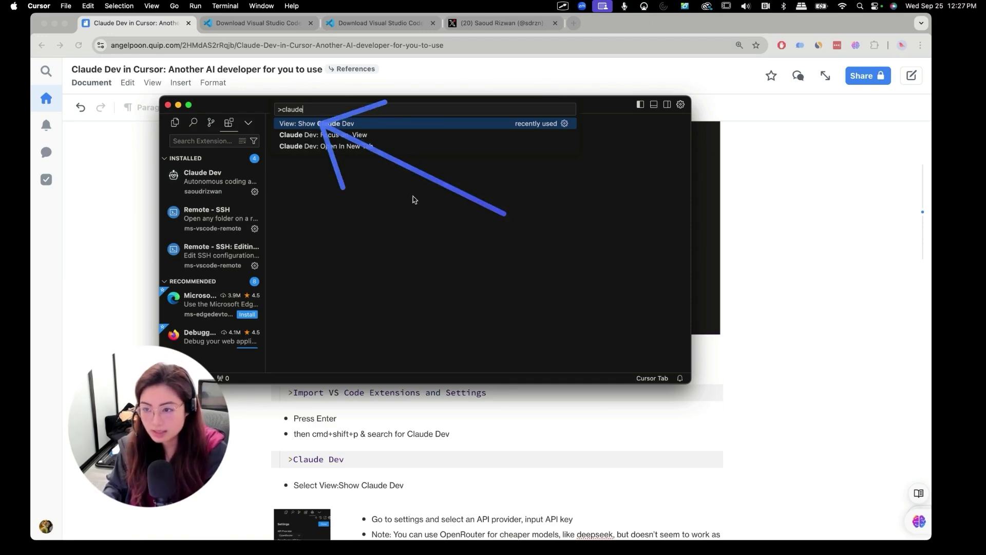
click(307, 124)
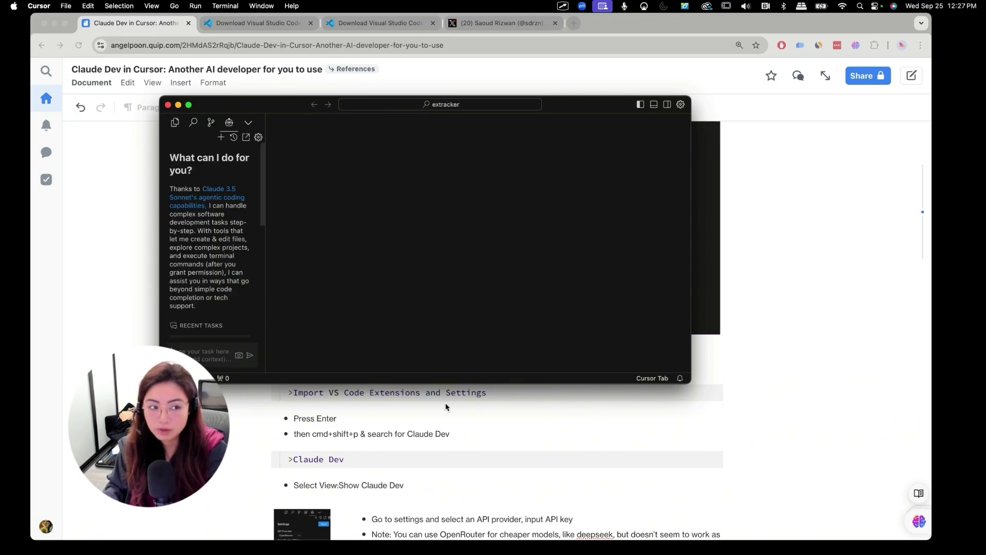
drag(266, 179, 385, 179)
scroll(263, 296, down, 5)
scroll(263, 297, up, 5)
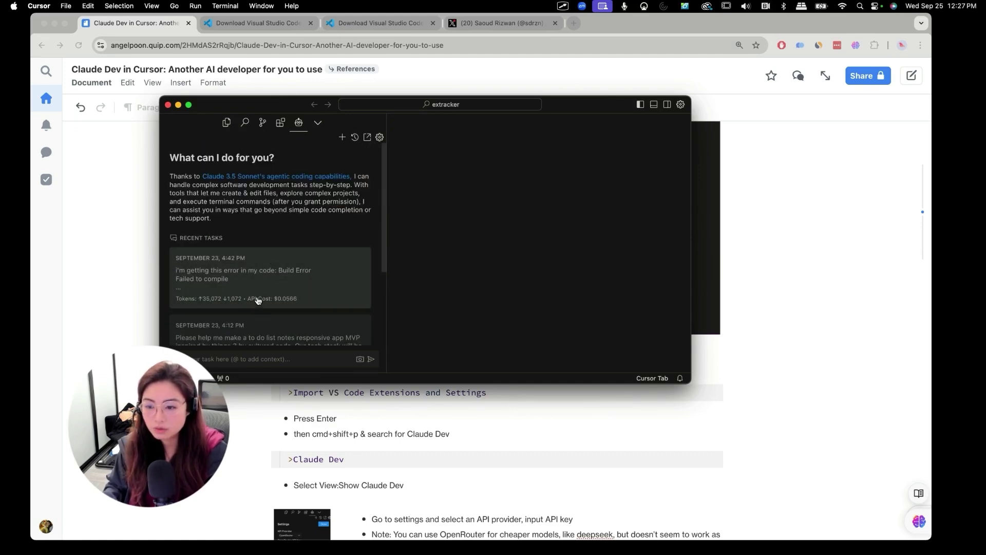
drag(201, 305, 249, 338)
drag(239, 304, 275, 345)
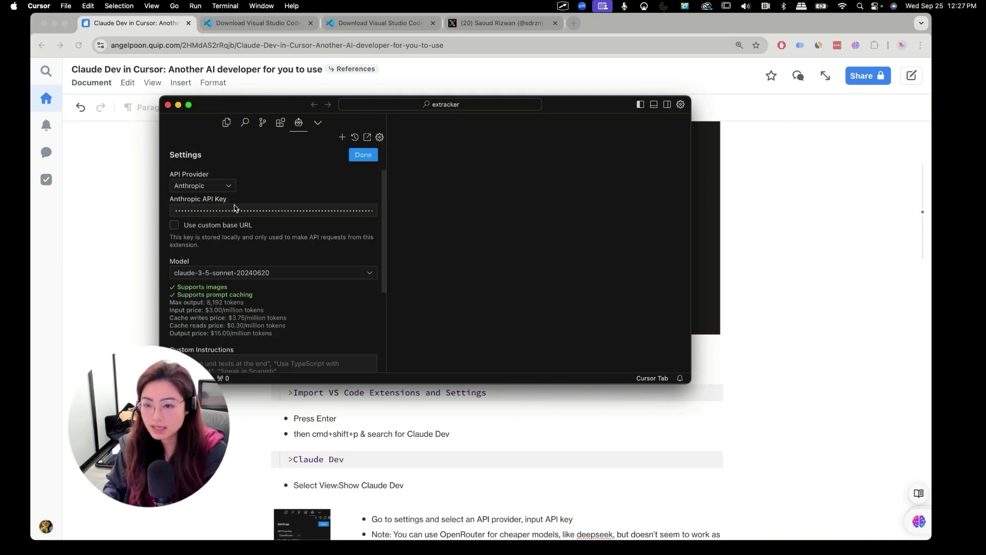
click(235, 190)
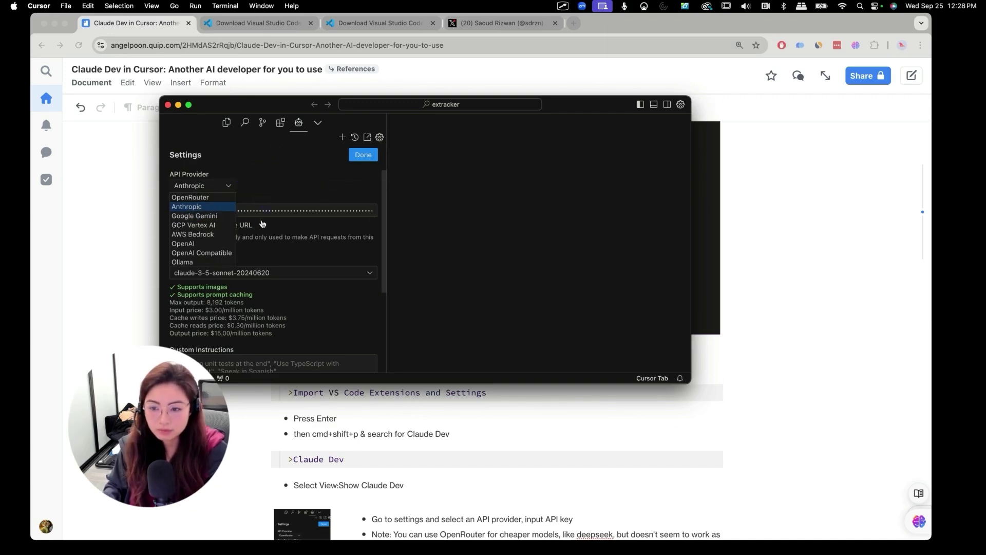
click(227, 186)
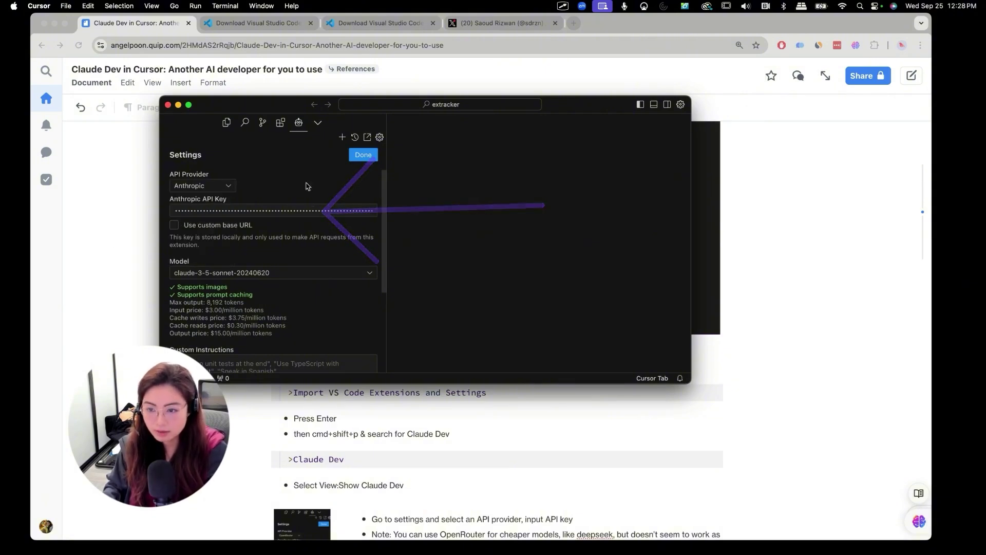
scroll(248, 320, down, 3)
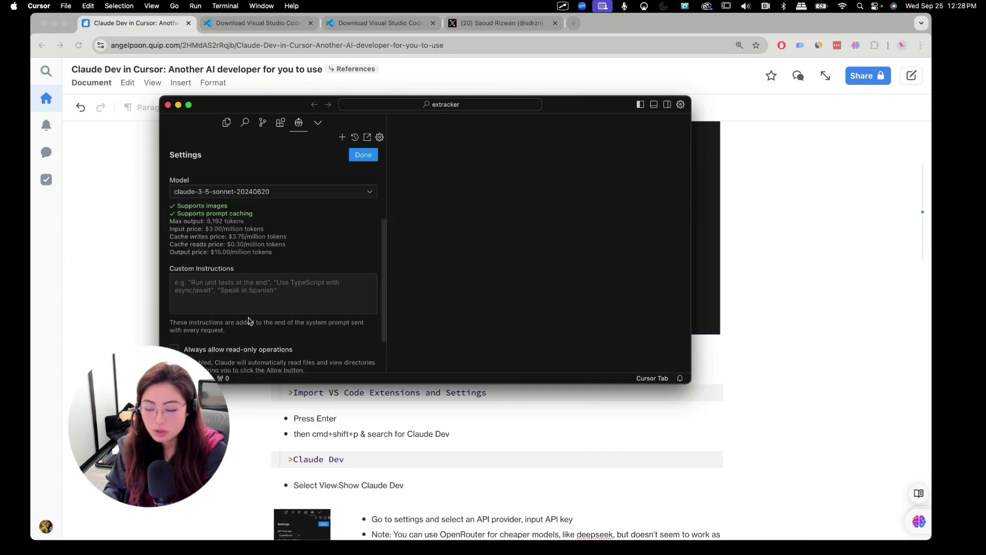
scroll(214, 300, down, 2)
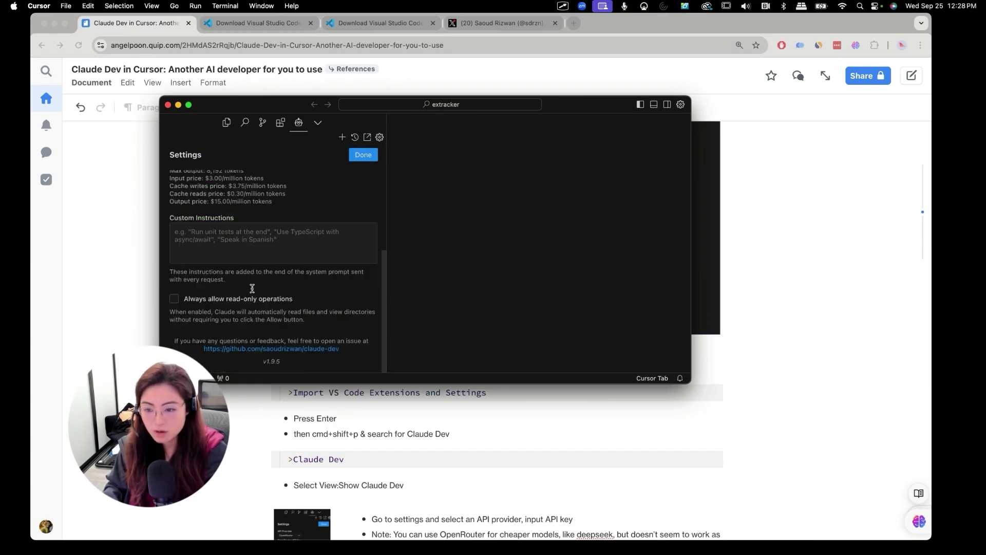
click(363, 155)
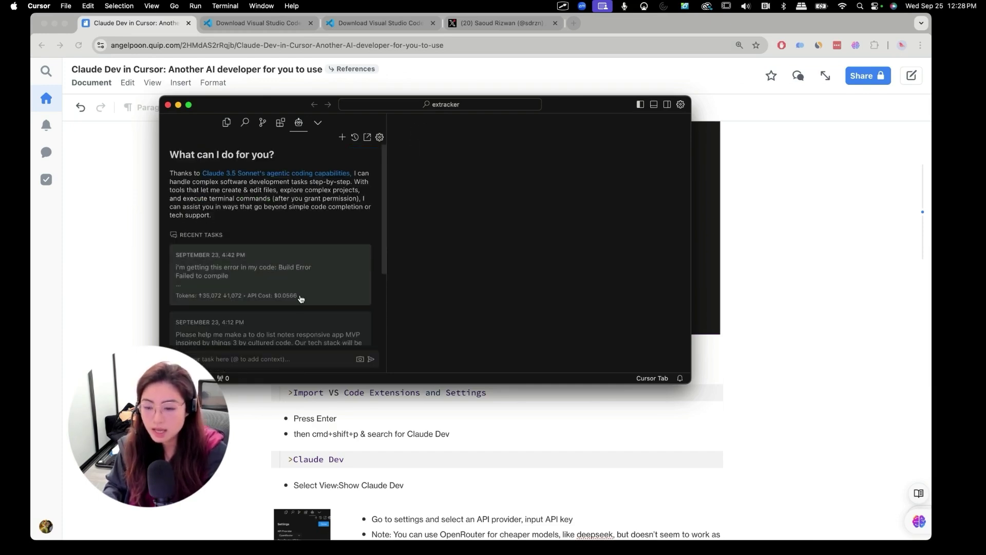
scroll(301, 299, down, 5)
scroll(301, 299, down, 1)
text(brand new project, can you help me create an expe)
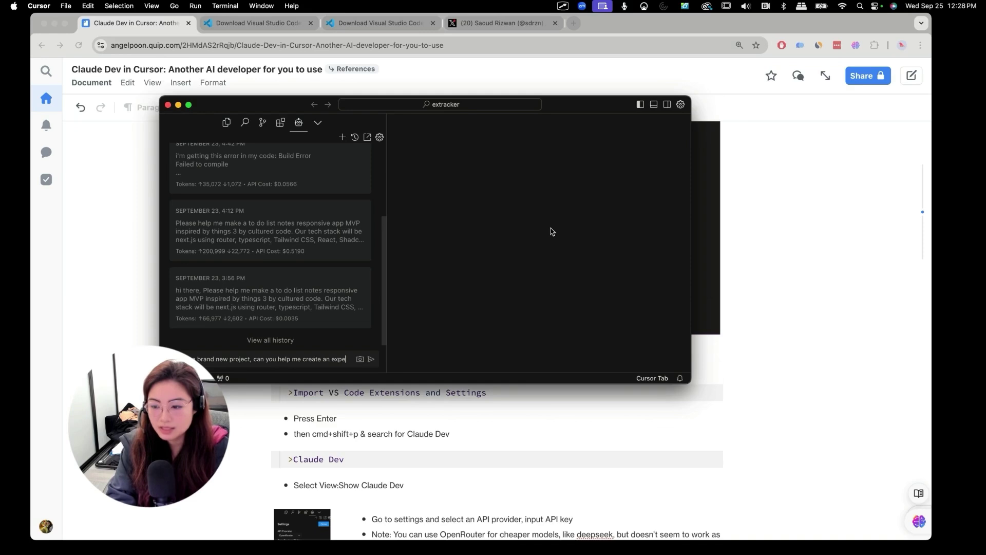
text(rt)
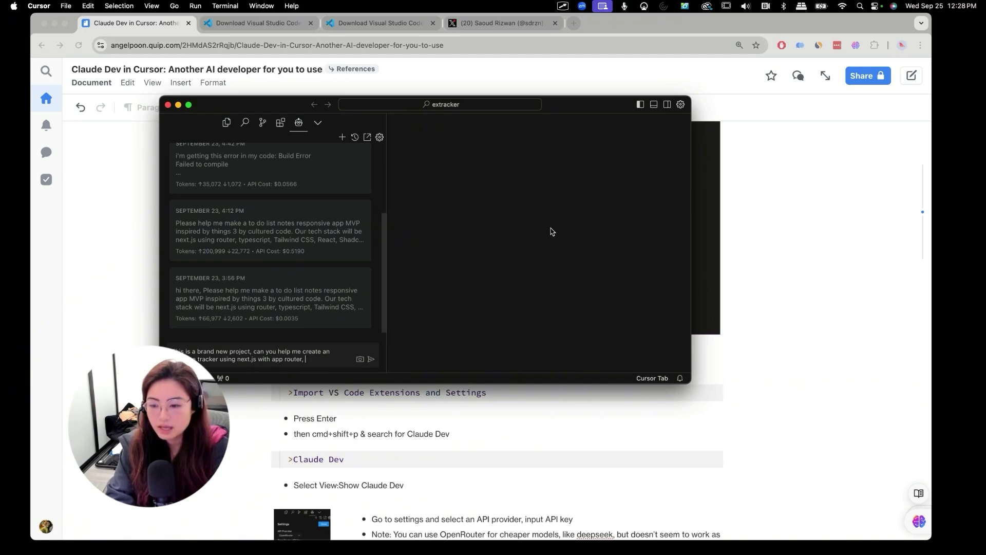
Submit the Next.js app-router expense tracker request to Claude Dev.
key(Return)
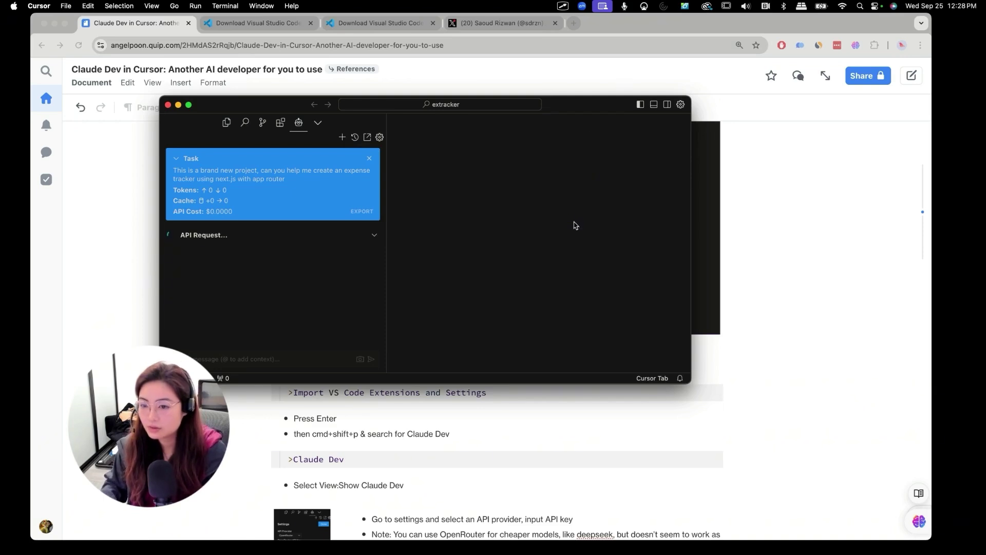
Make the Cursor window taller and approve the create-next-app command.
drag(578, 383, 585, 482)
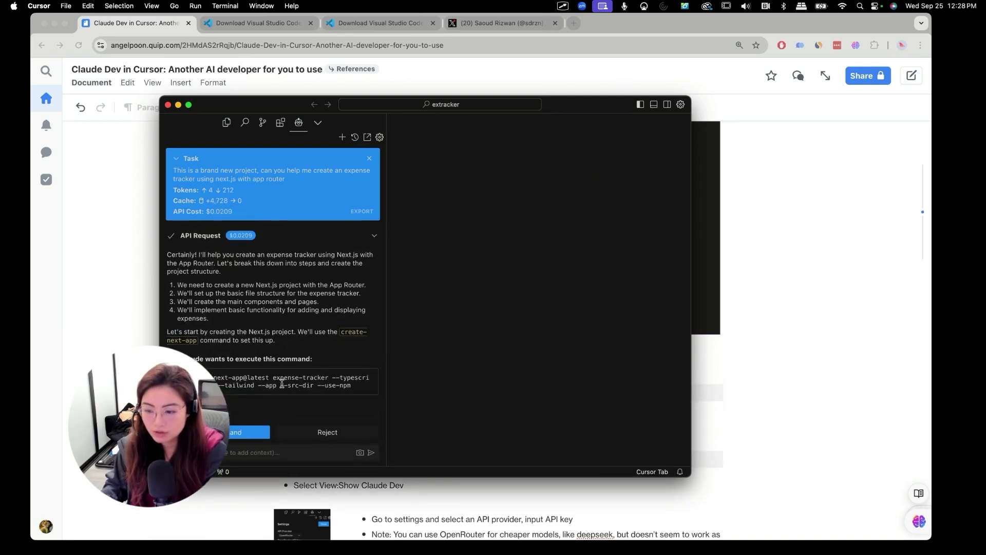
drag(303, 385, 168, 252)
click(259, 411)
click(241, 432)
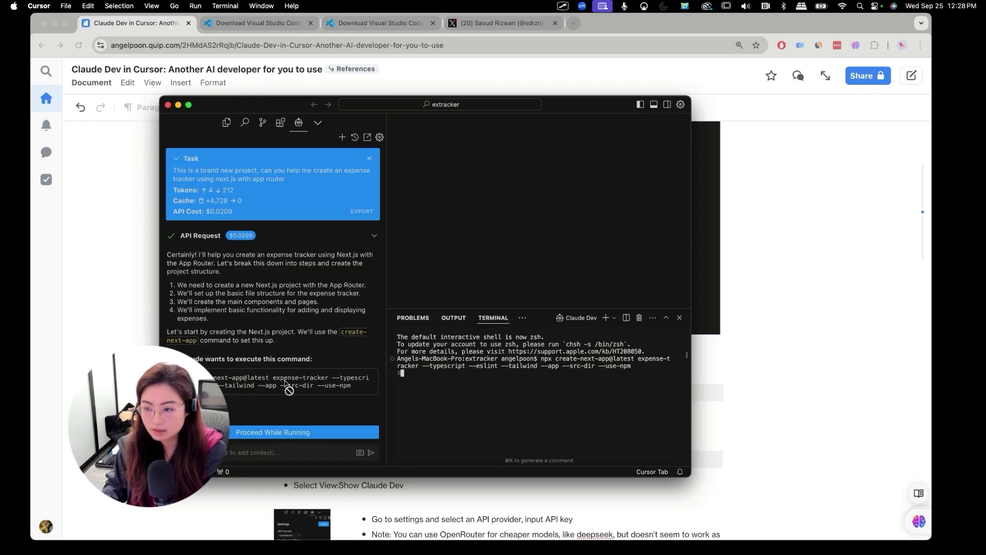
Accept the default import alias and stretch the window to fill the screen.
drag(568, 128, 685, 77)
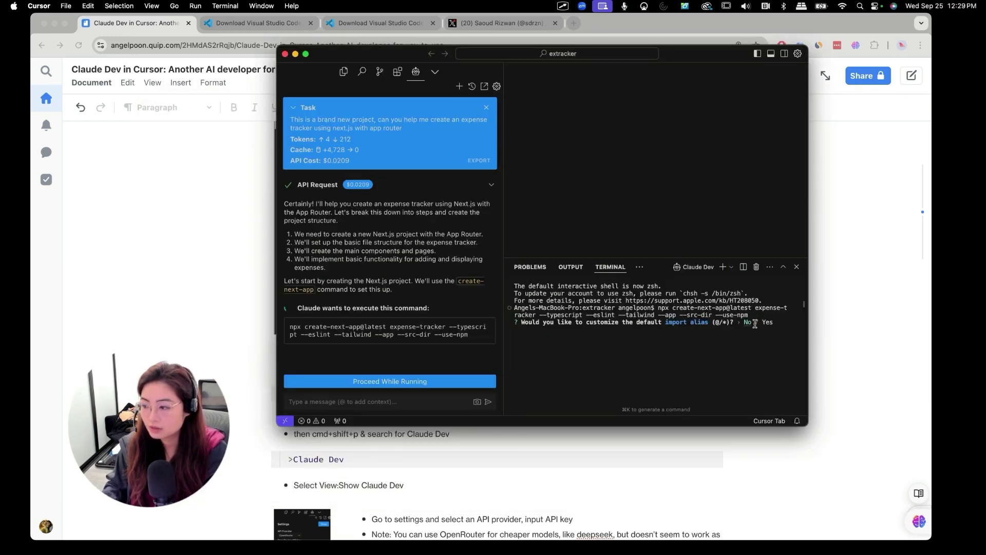
key(Return)
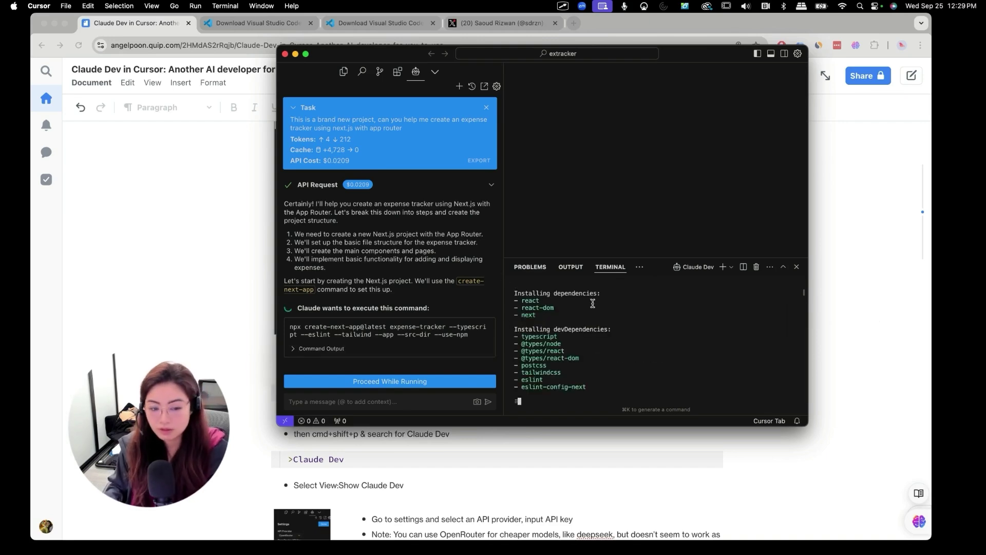
drag(808, 228, 932, 228)
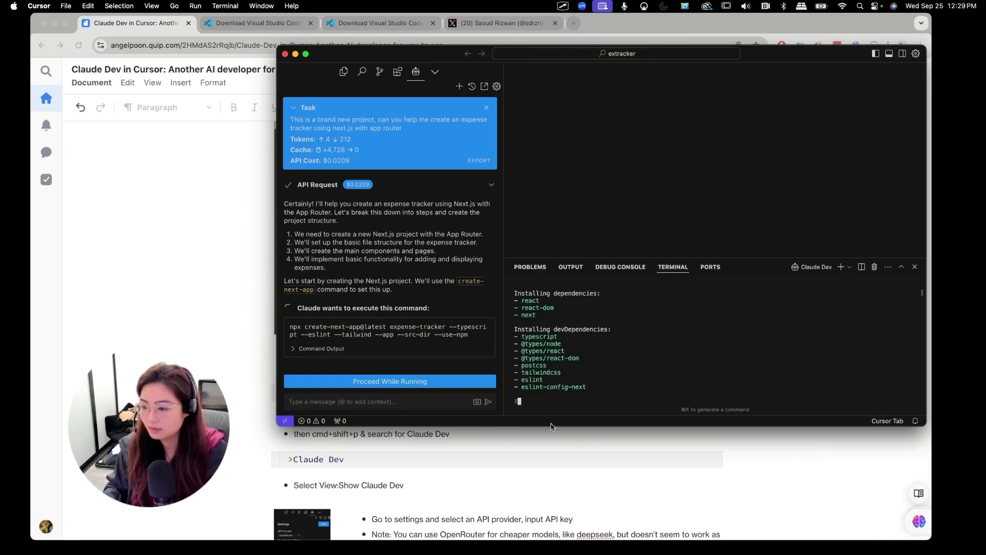
drag(552, 426, 552, 491)
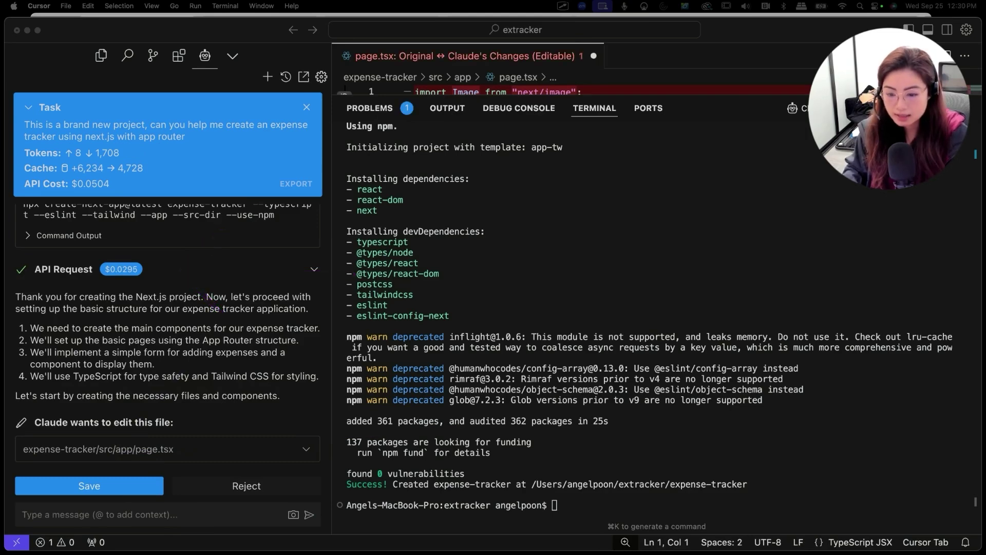
Save page.tsx, ExpenseTracker, ExpenseForm and ExpenseList, run npm run dev, and open localhost:3000.
click(82, 431)
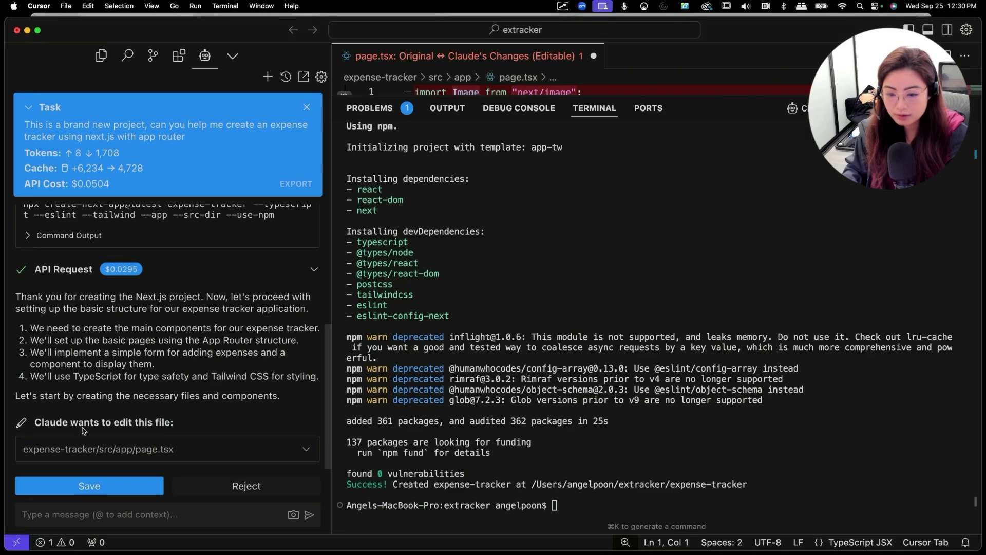
click(118, 486)
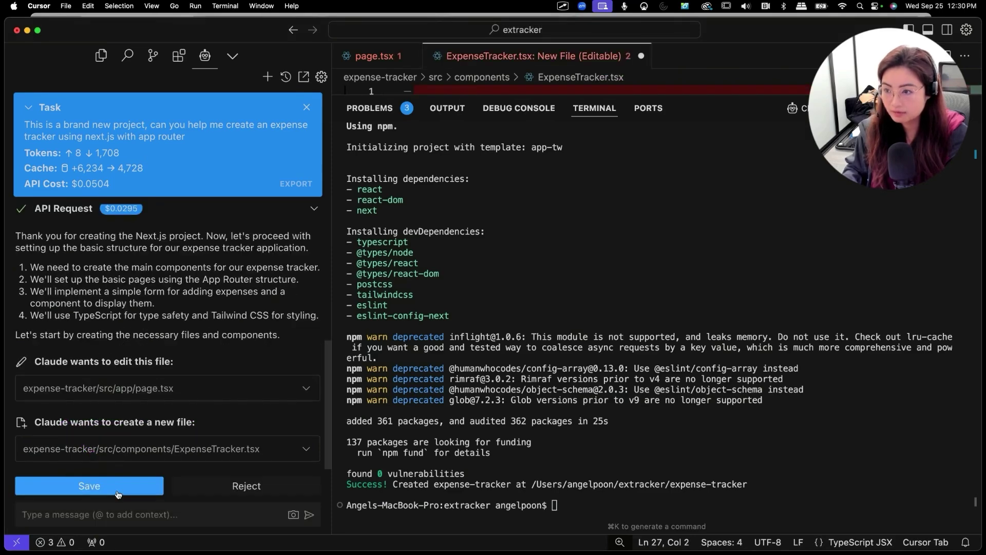
click(116, 491)
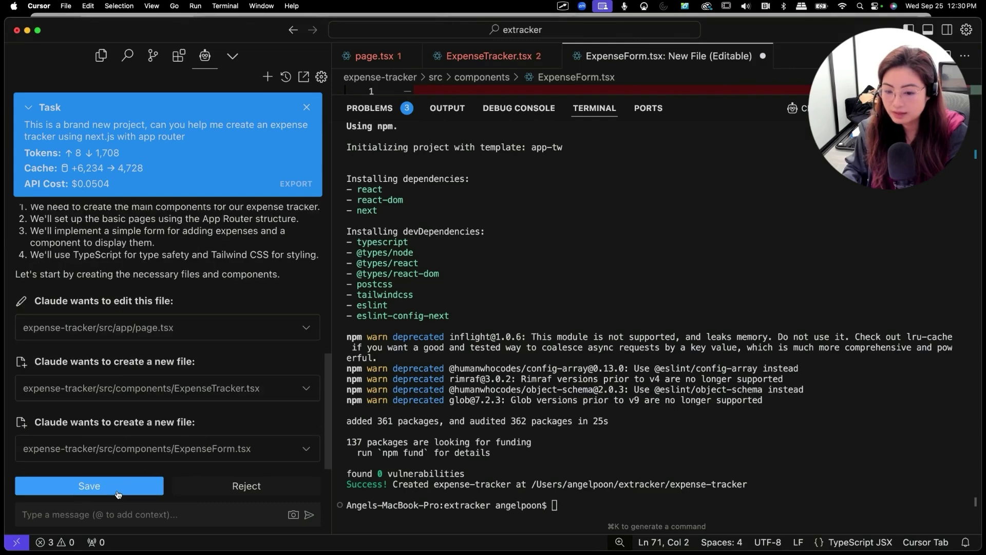
click(117, 492)
click(117, 488)
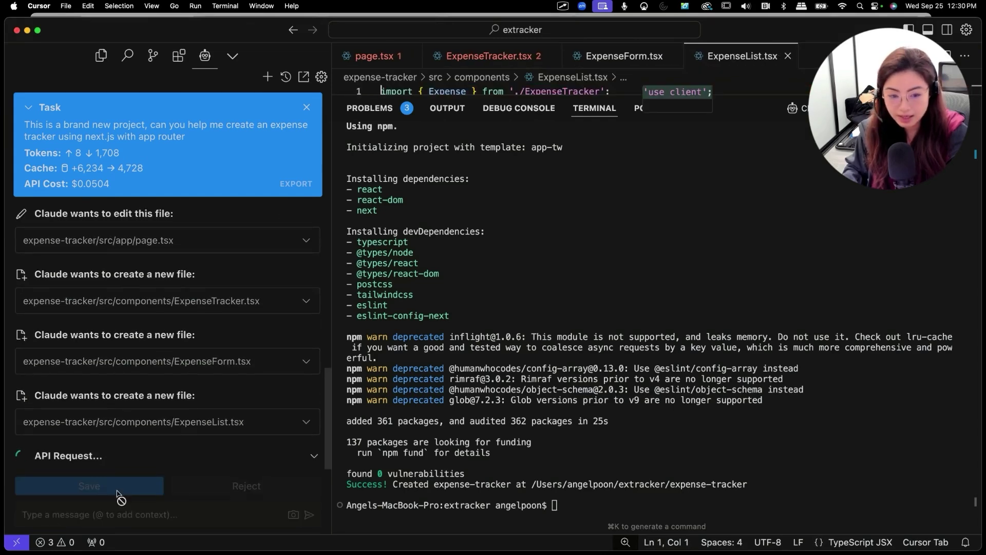
click(120, 487)
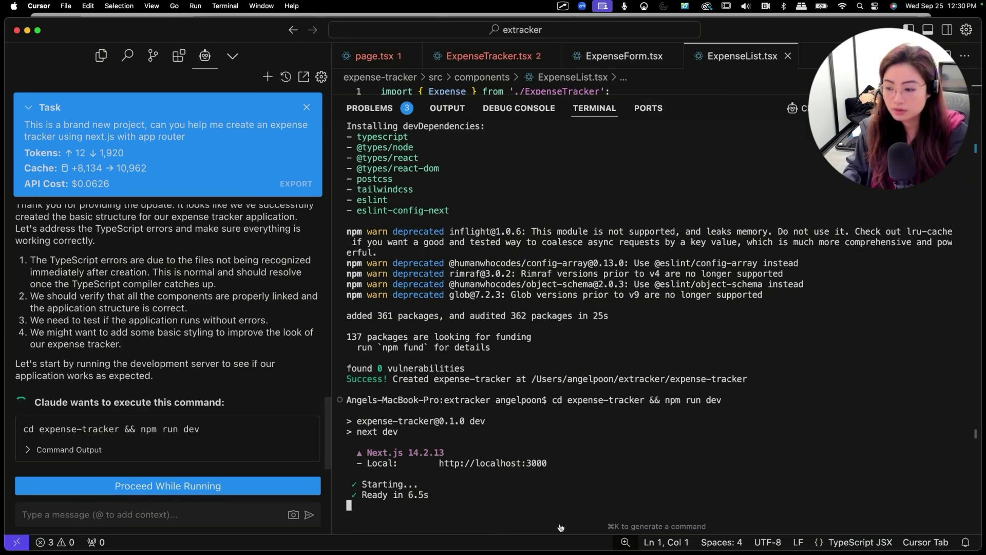
super+click(493, 464)
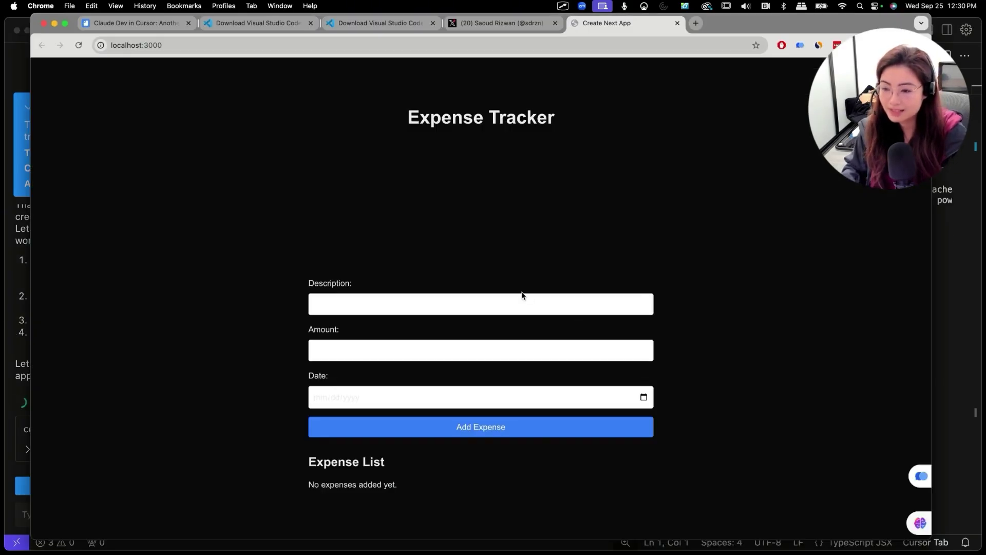
Enter a Bread expense of $2.00 dated 2024-09-25 in Chrome's tracker, then go back to Cursor.
click(516, 303)
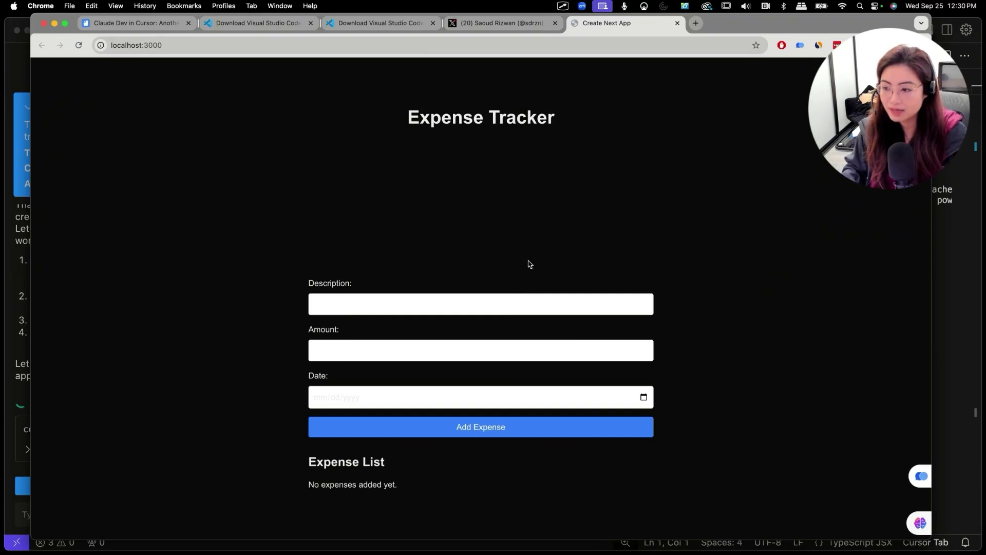
click(430, 304)
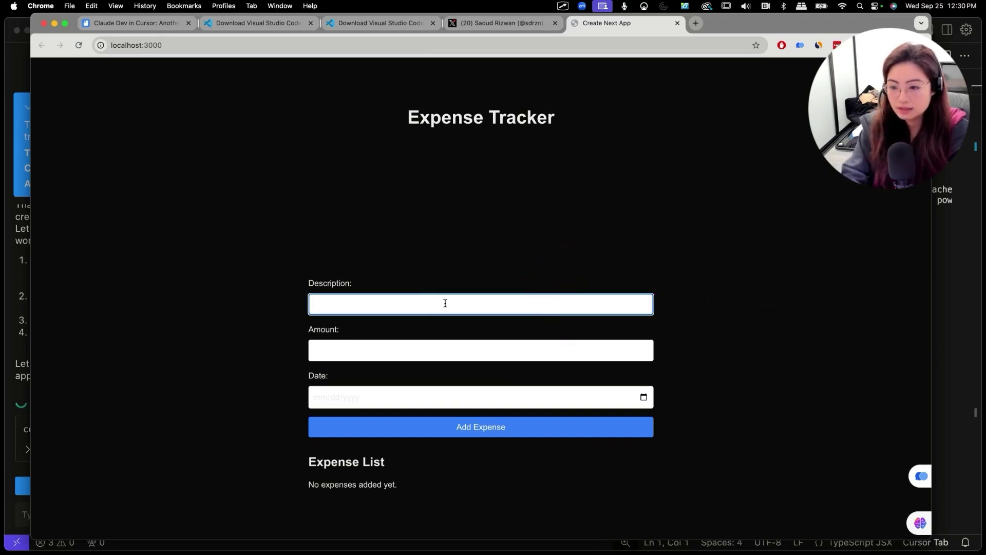
text(tea)
key(Tab)
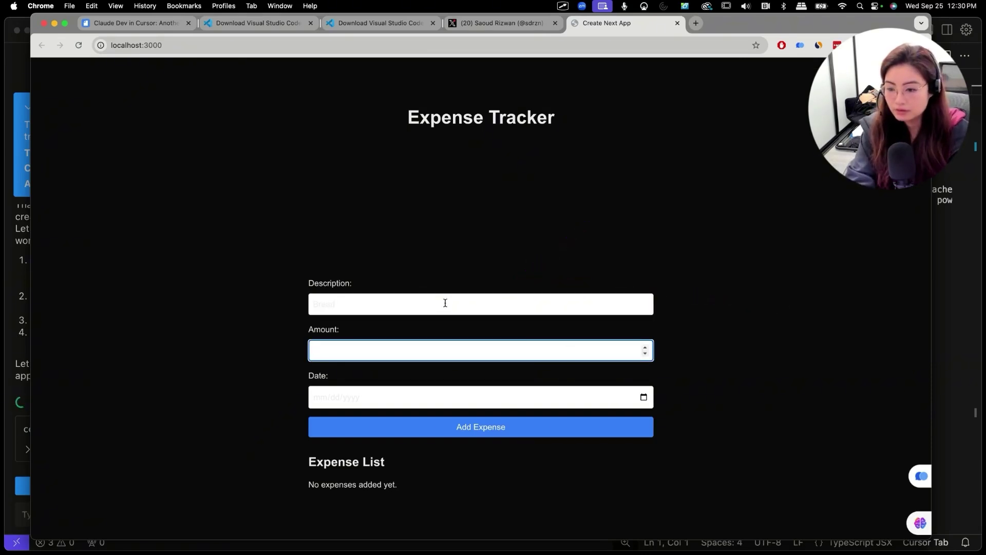
key(Tab)
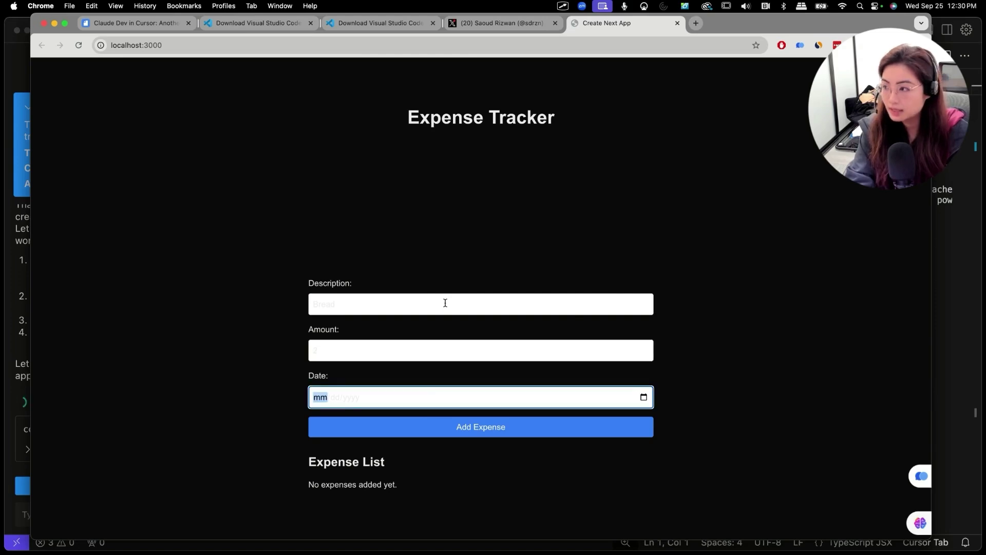
text(09252024)
click(445, 437)
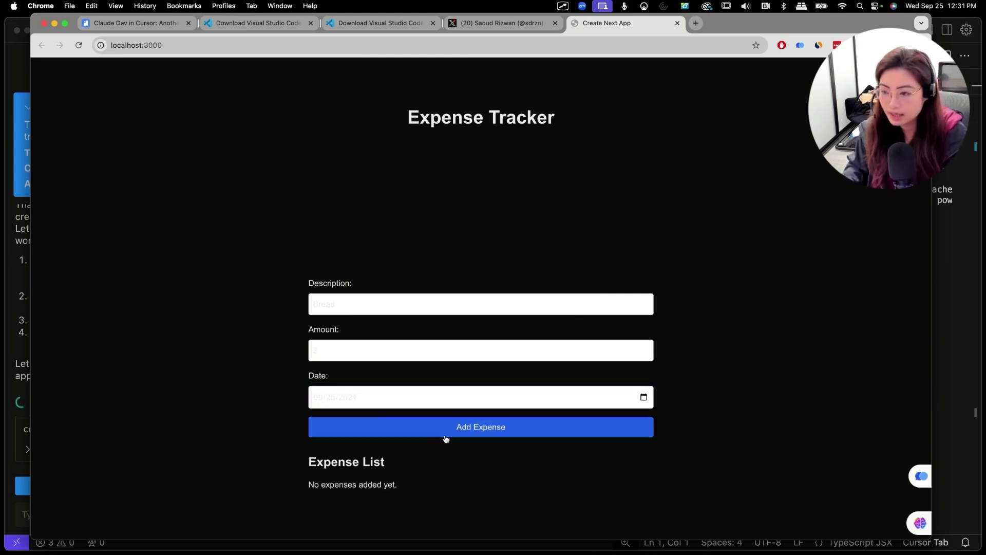
click(444, 437)
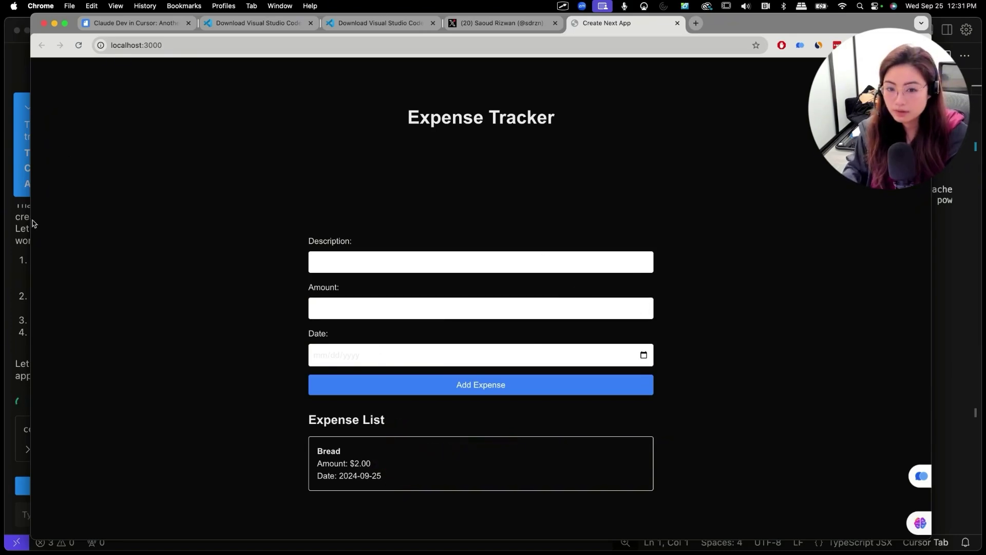
click(33, 220)
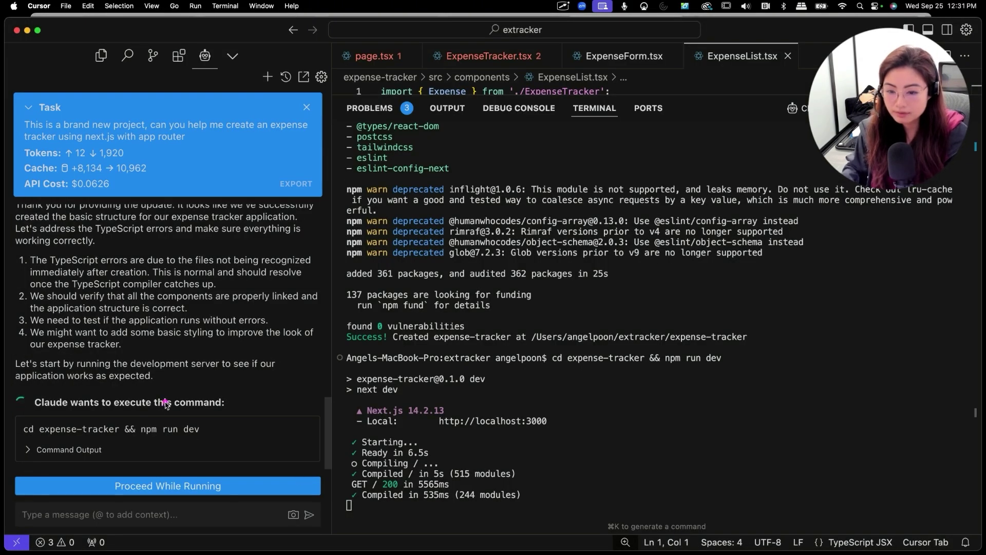
scroll(120, 249, up, 2)
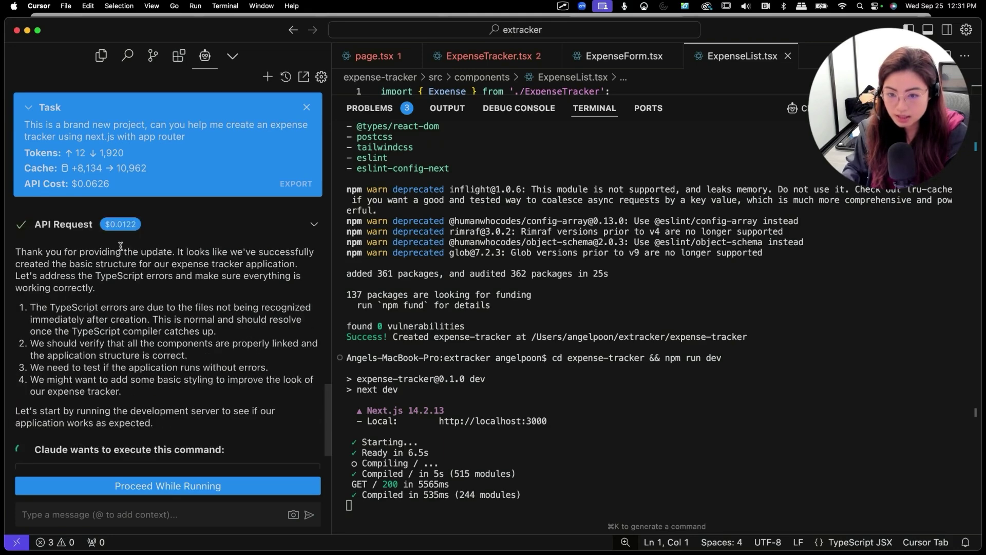
scroll(18, 432, up, 2)
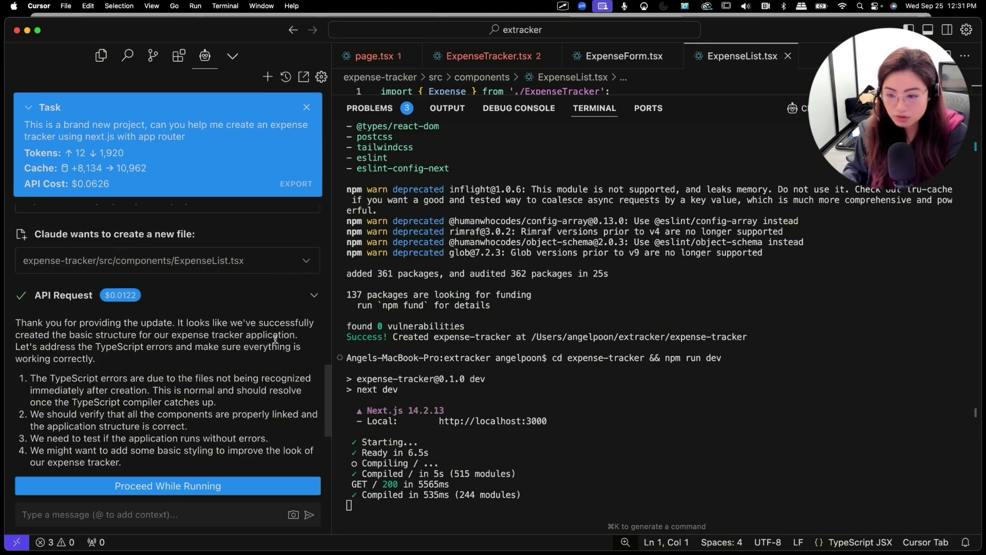
scroll(215, 385, down, 2)
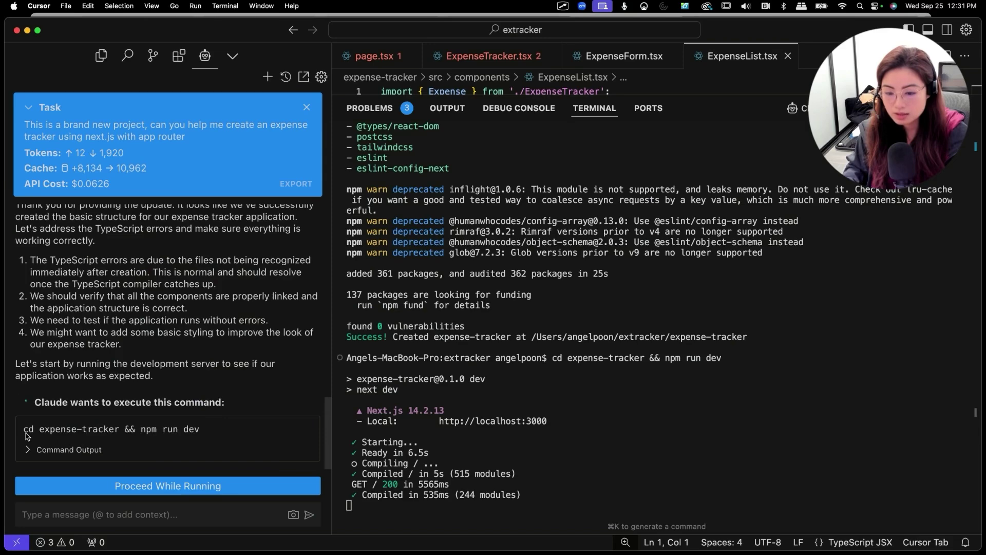
Let Claude Dev continue while the server runs and inspect the local site.
click(143, 487)
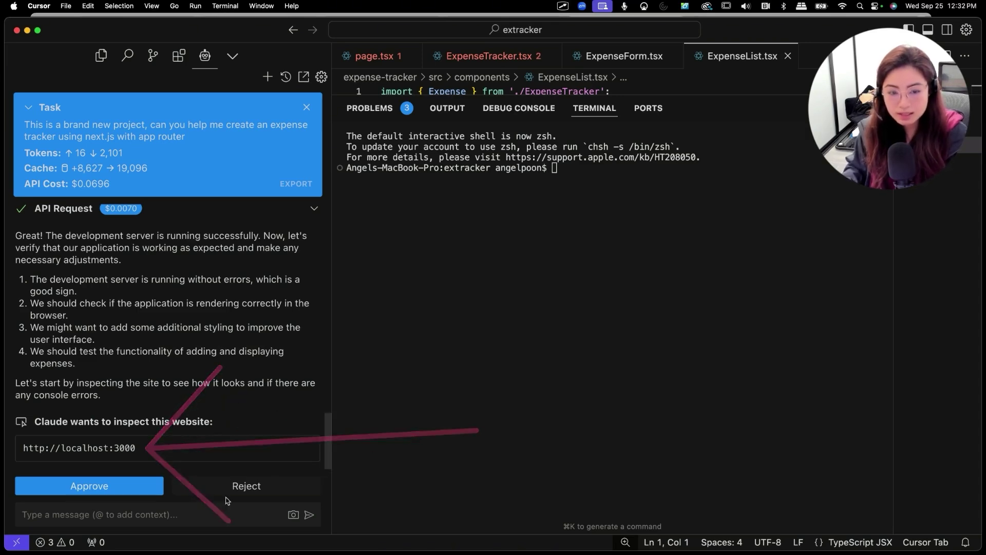
click(146, 487)
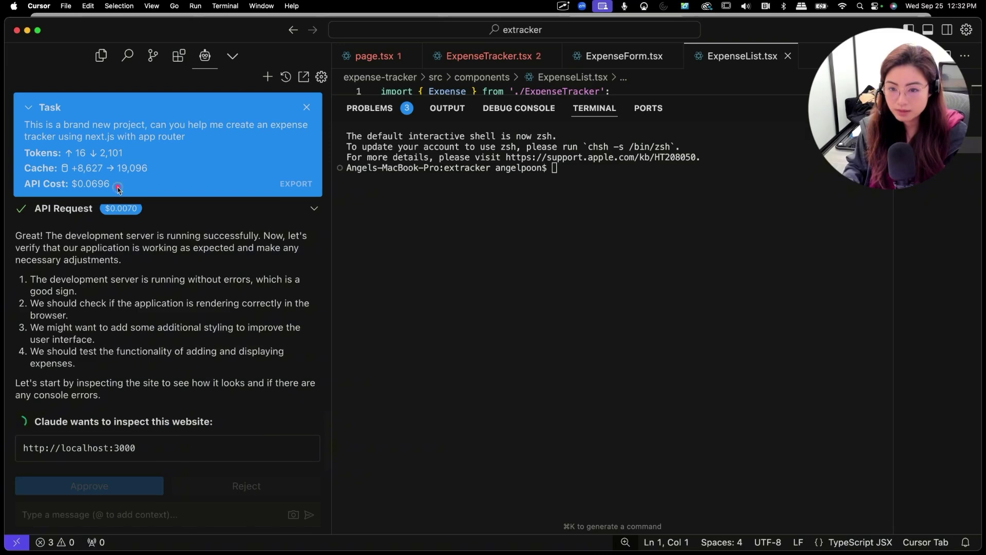
drag(124, 186, 433, 235)
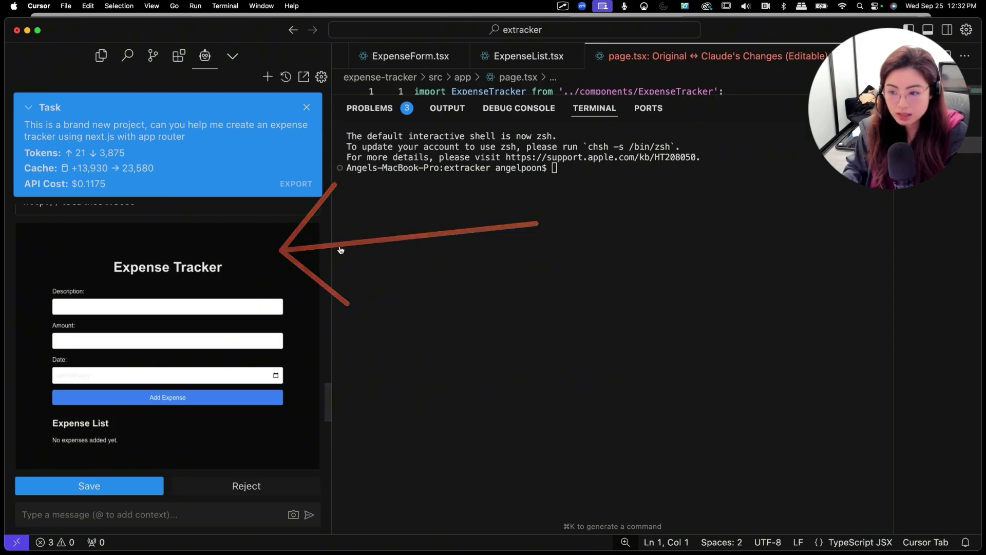
scroll(309, 278, up, 2)
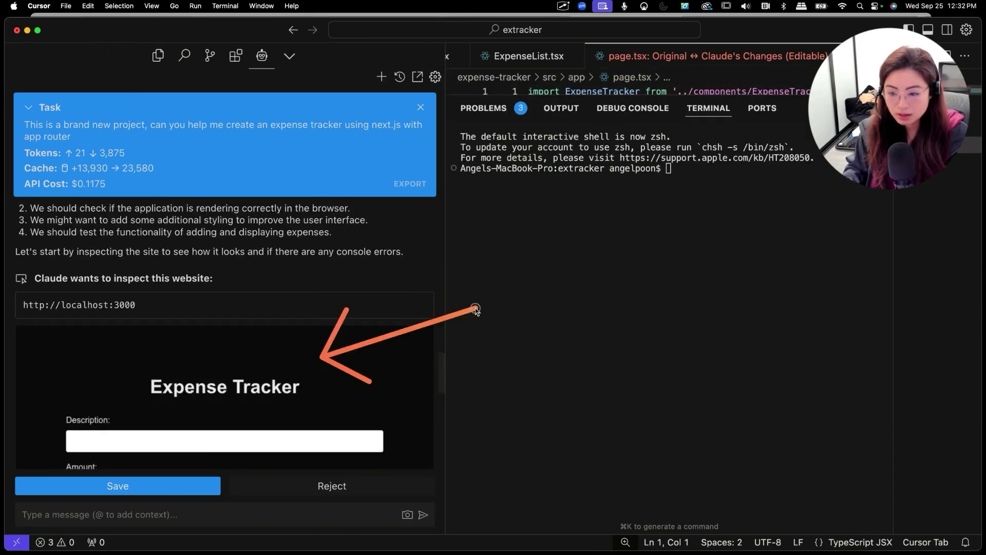
scroll(298, 393, down, 4)
scroll(295, 397, down, 5)
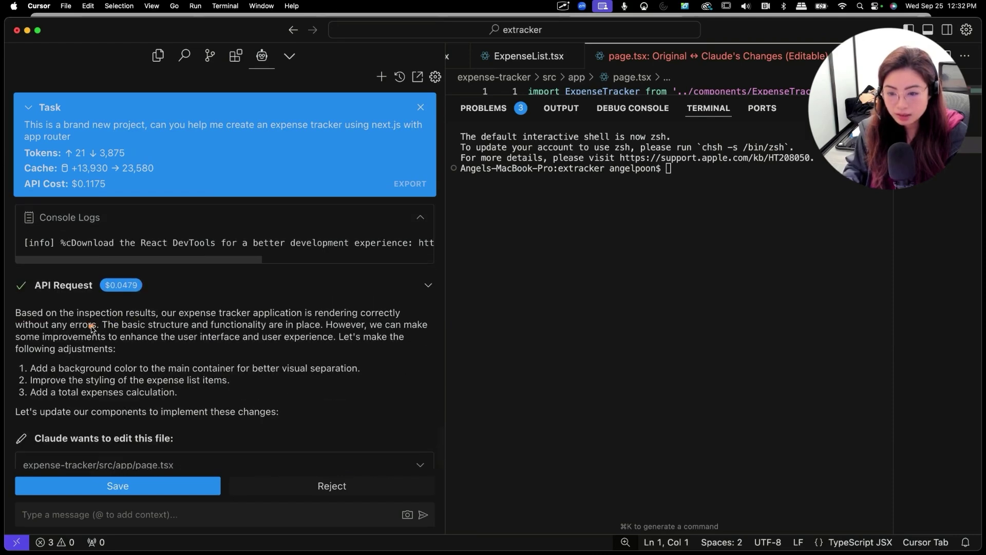
scroll(306, 334, down, 1)
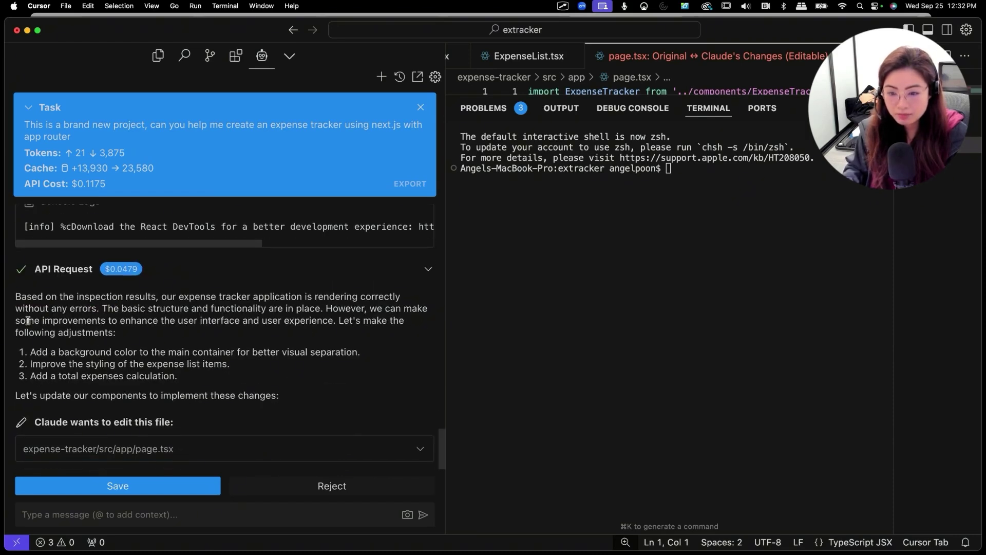
Highlight Claude Dev's suggested UI improvements: background color, restyled expense list, and a total.
drag(27, 321, 333, 321)
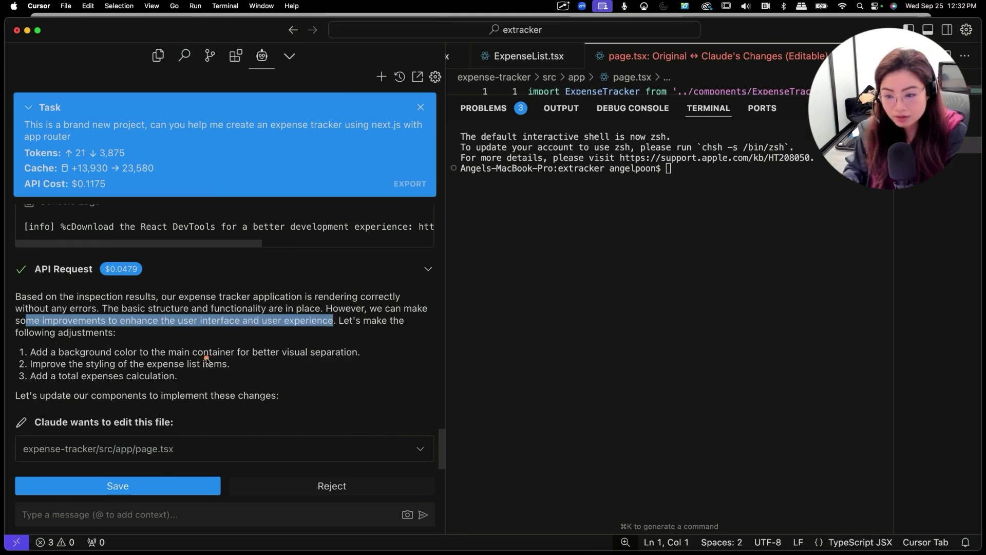
drag(377, 355, 568, 343)
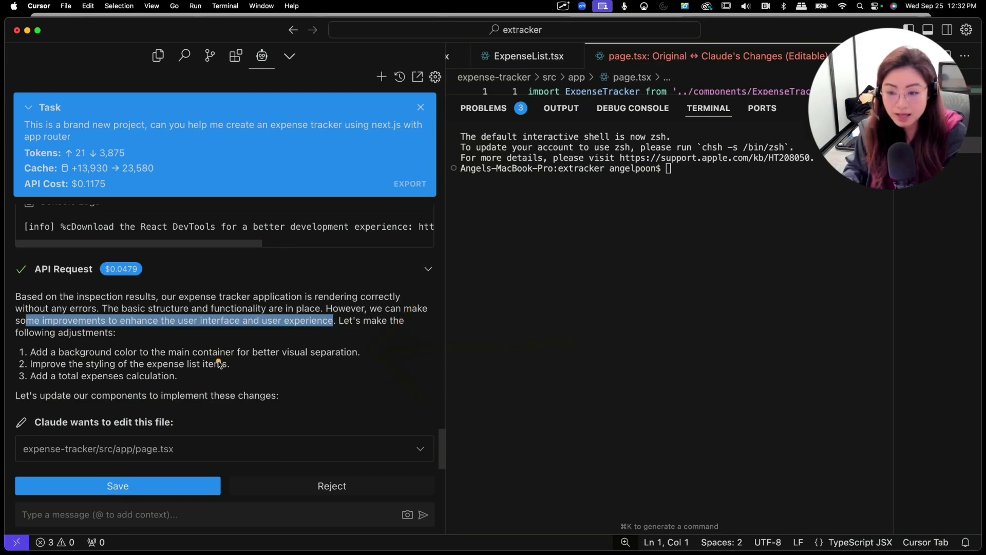
drag(365, 356, 601, 360)
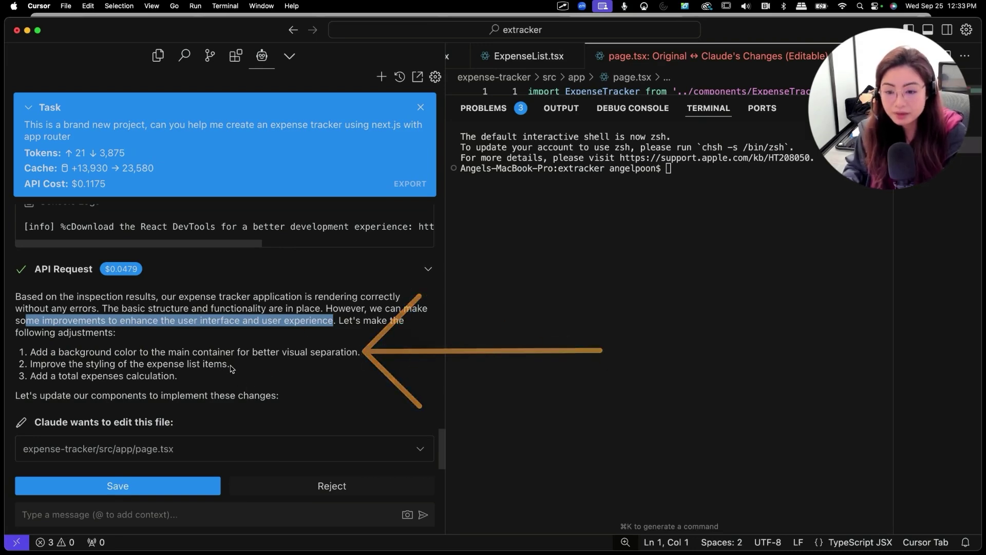
drag(235, 364, 374, 368)
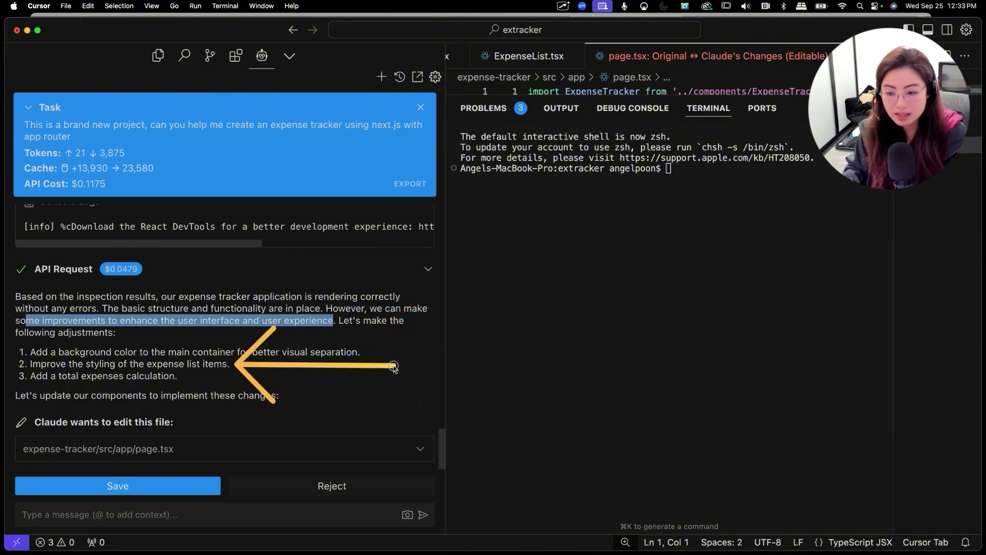
drag(179, 378, 337, 379)
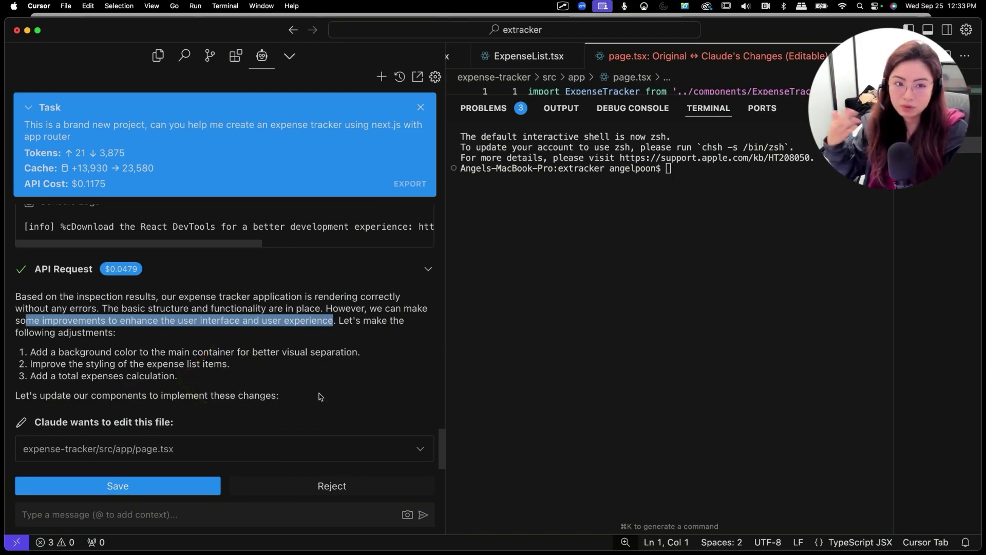
Save the page.tsx, ExpenseTracker, ExpenseForm and ExpenseList edits, and approve inspecting localhost:3000.
click(143, 487)
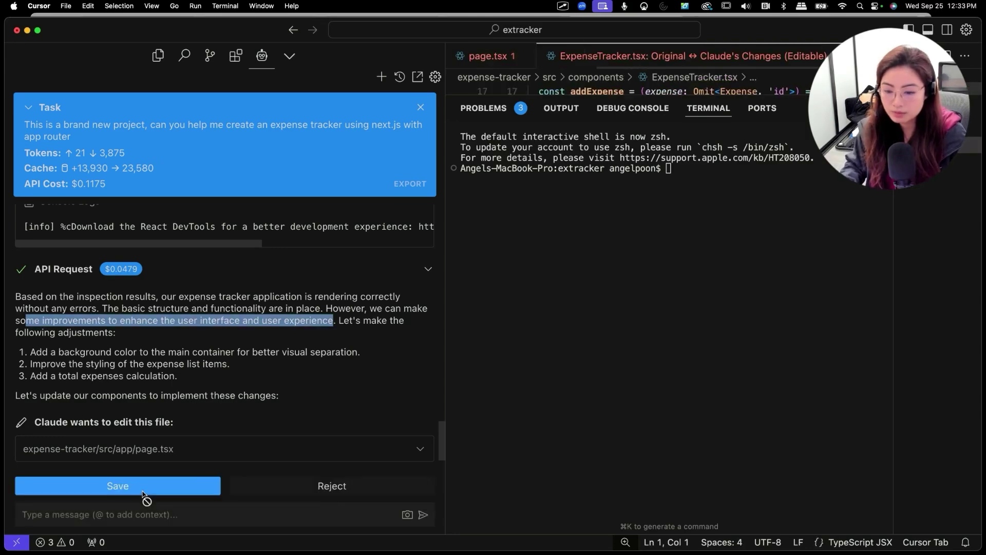
click(150, 489)
click(153, 493)
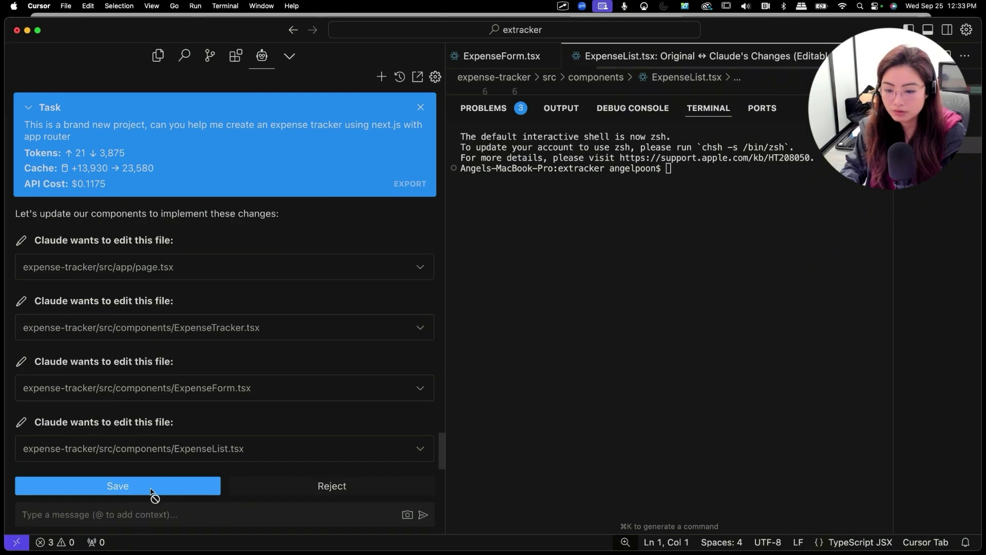
click(152, 492)
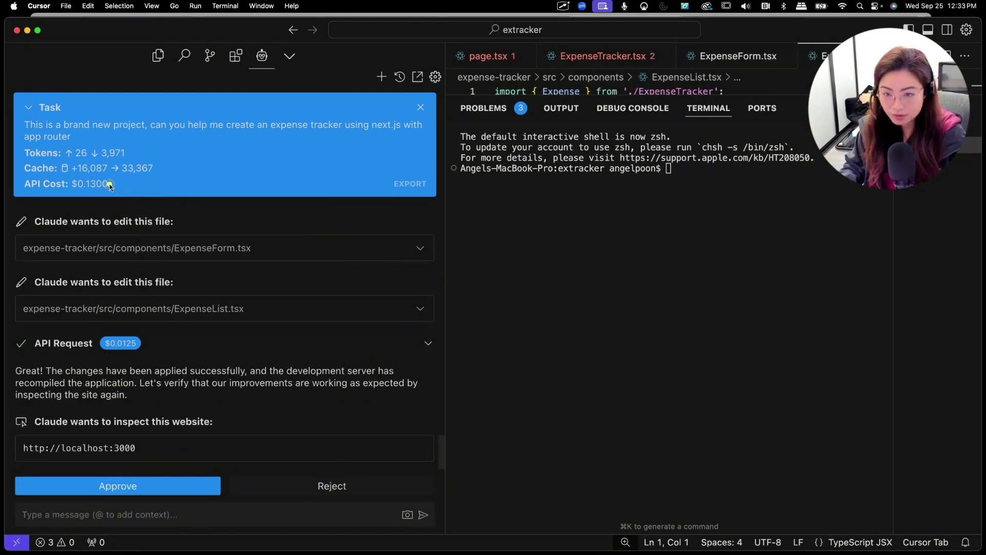
click(132, 486)
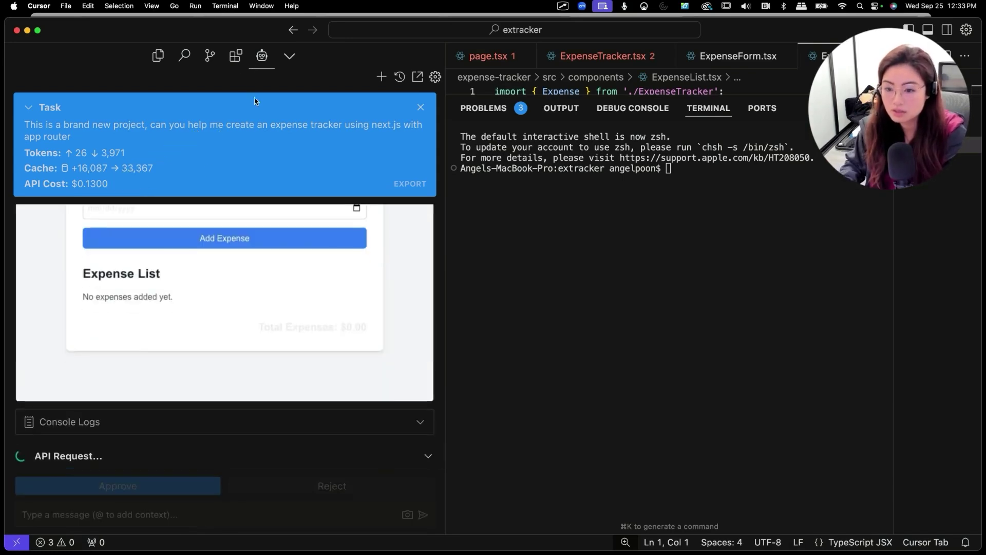
Enter a $12.00 bread expense dated 9/24/2024 in the restyled tracker, then return to Cursor.
key(super+Tab)
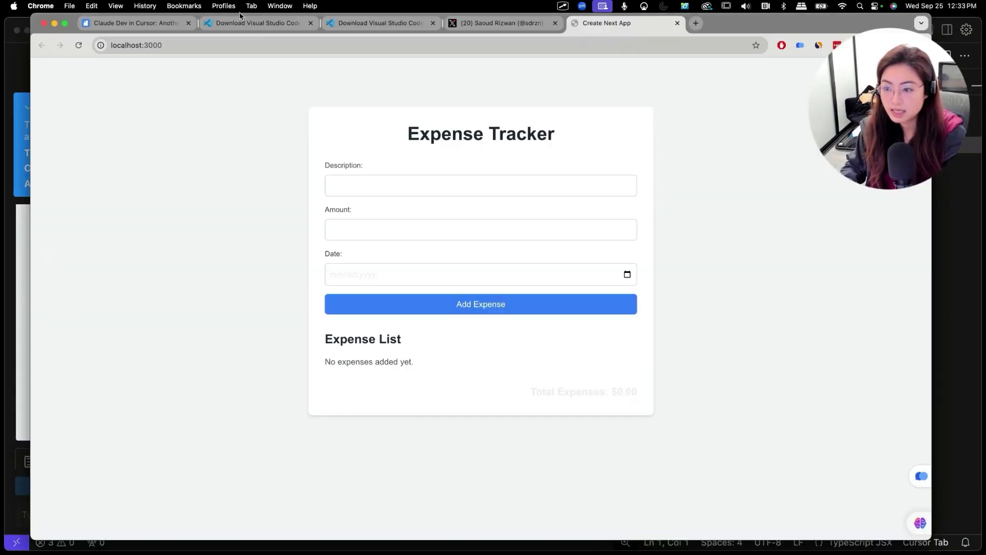
click(434, 176)
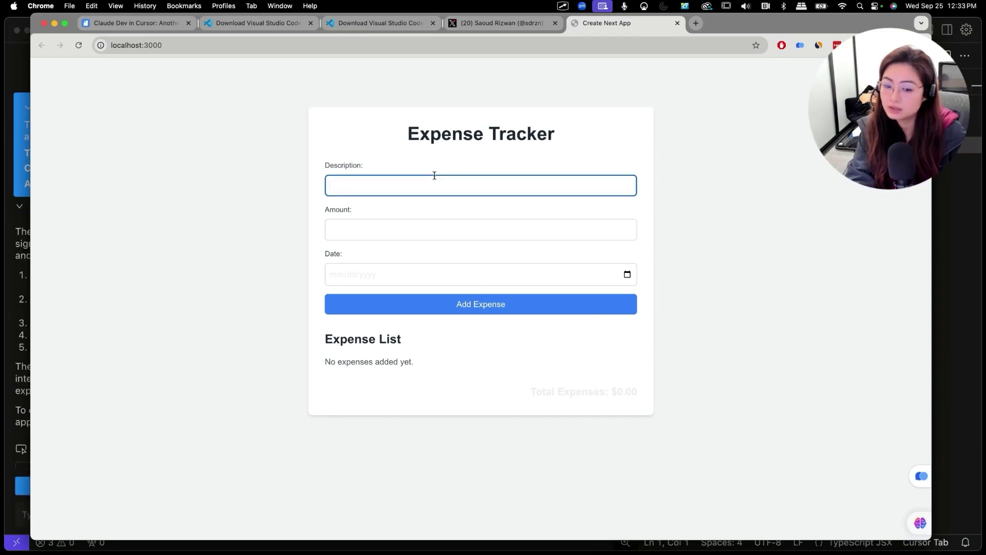
text(Bread)
key(Tab)
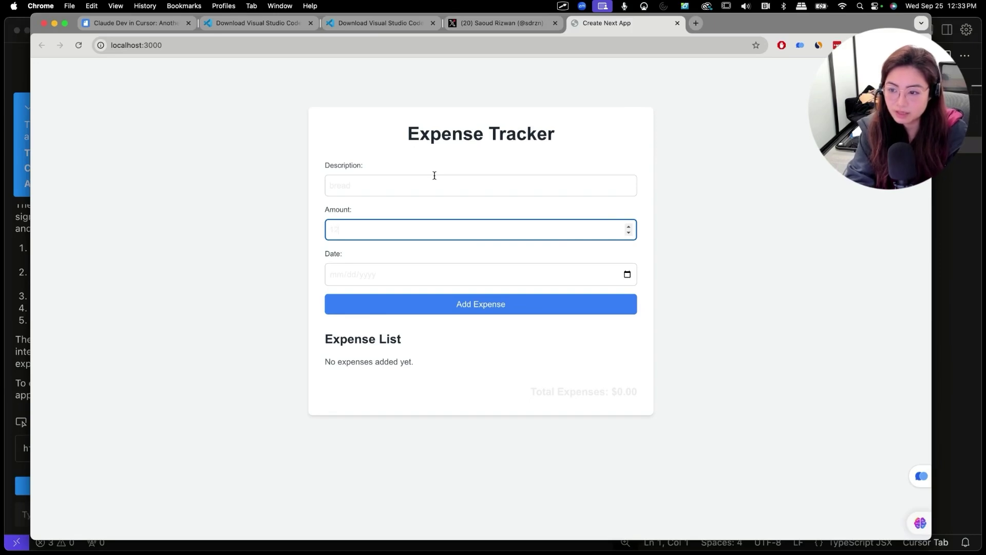
key(Tab)
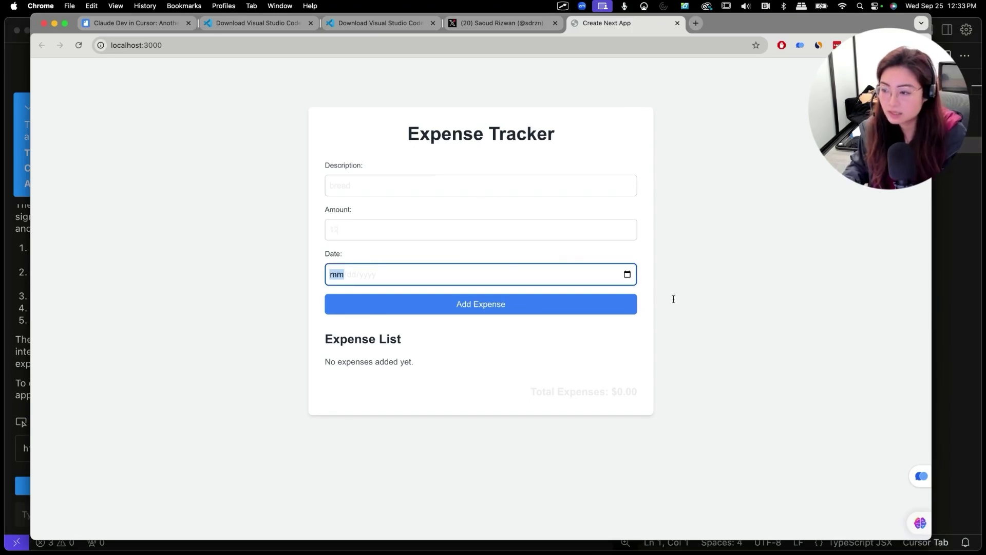
click(628, 276)
click(491, 309)
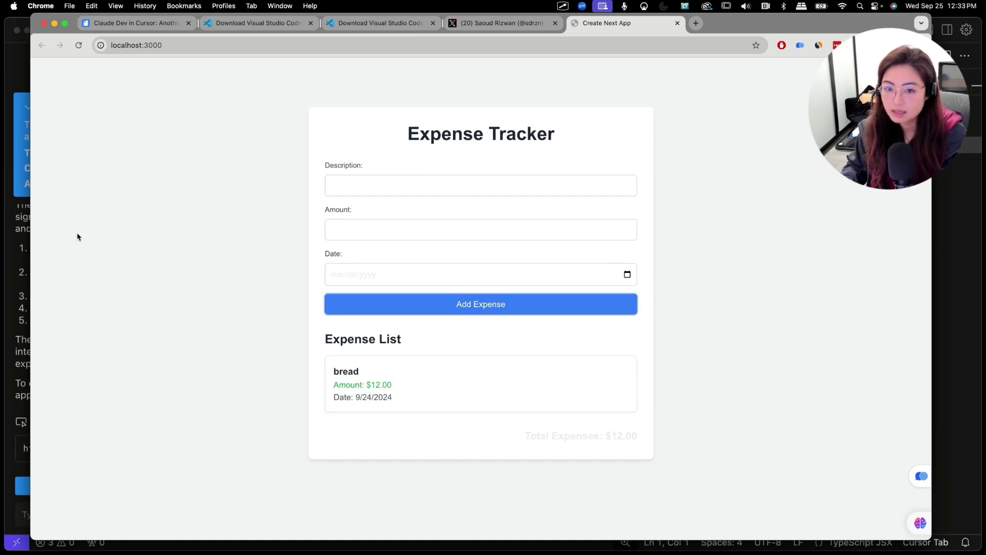
click(23, 230)
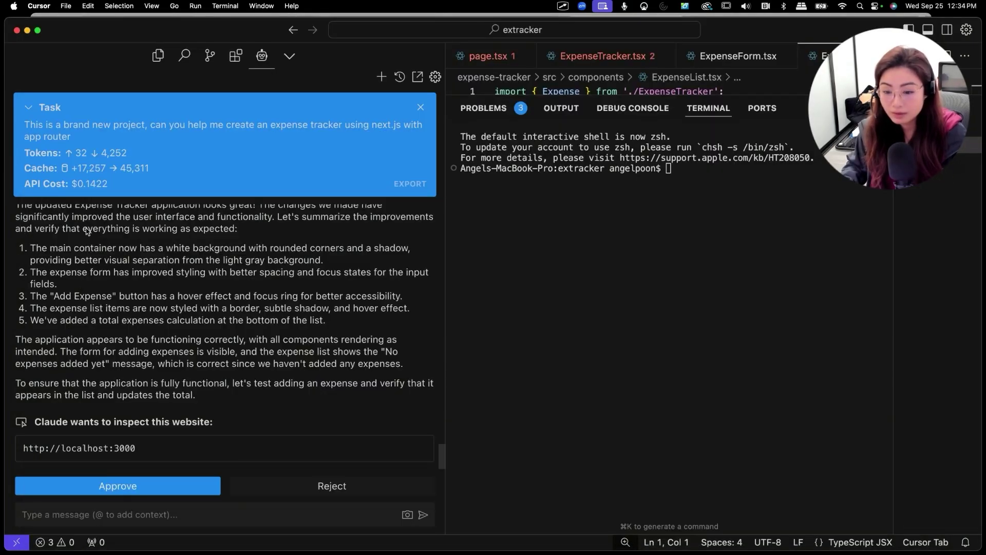
Approve Claude Dev's request to inspect the running site again.
click(107, 487)
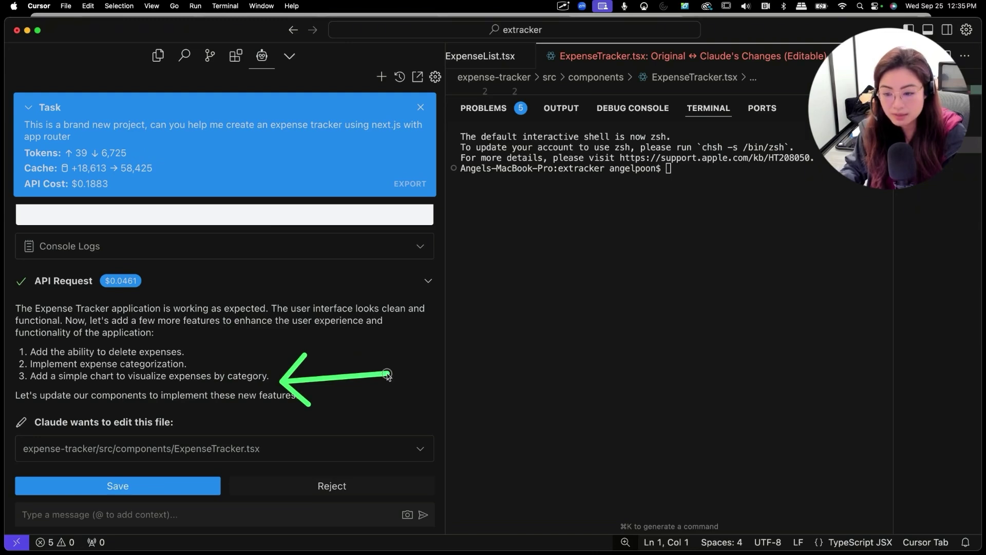
Send Claude Dev a request for black, darker text, then show the Explorer.
click(218, 514)
text(that )
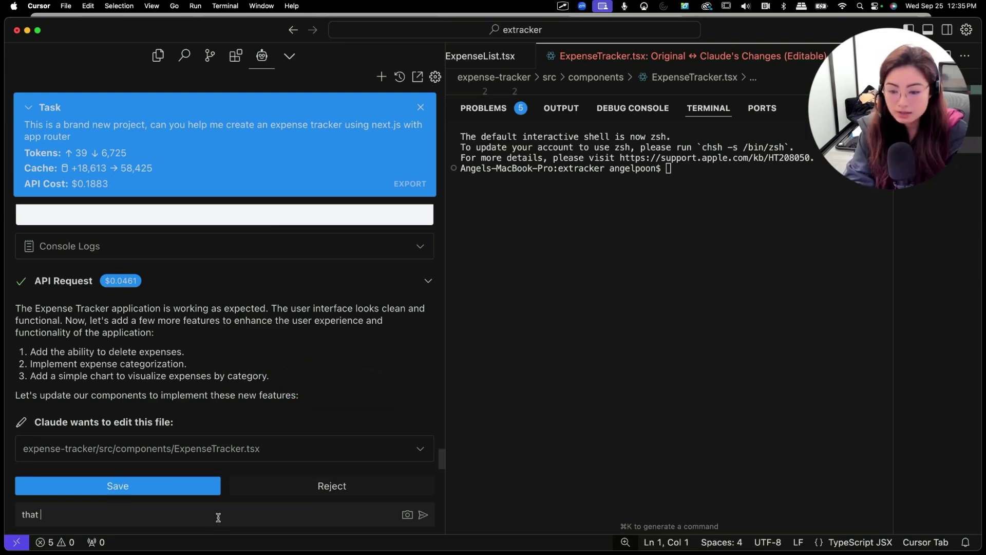
text(sounds great, can you also change )
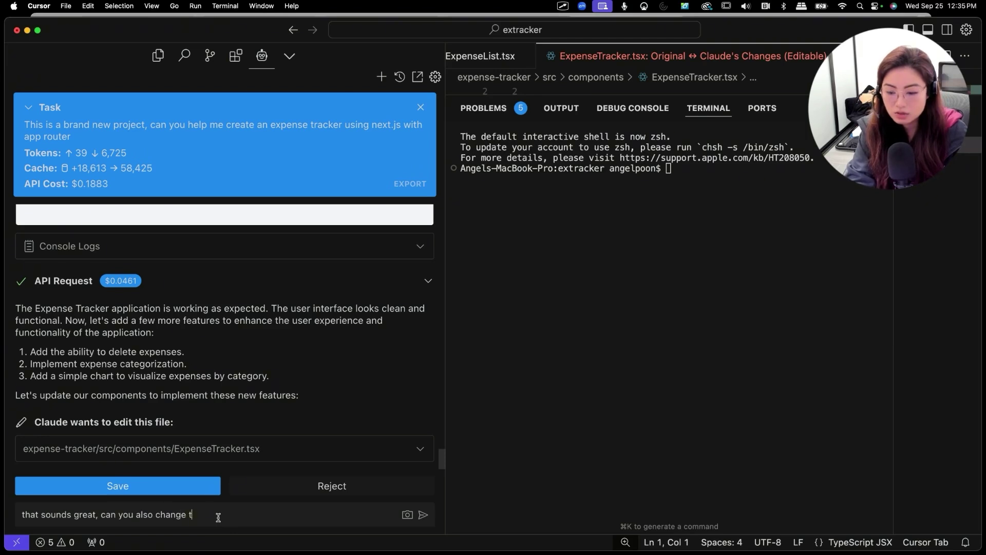
text(the font of the text so that it's black and darker a)
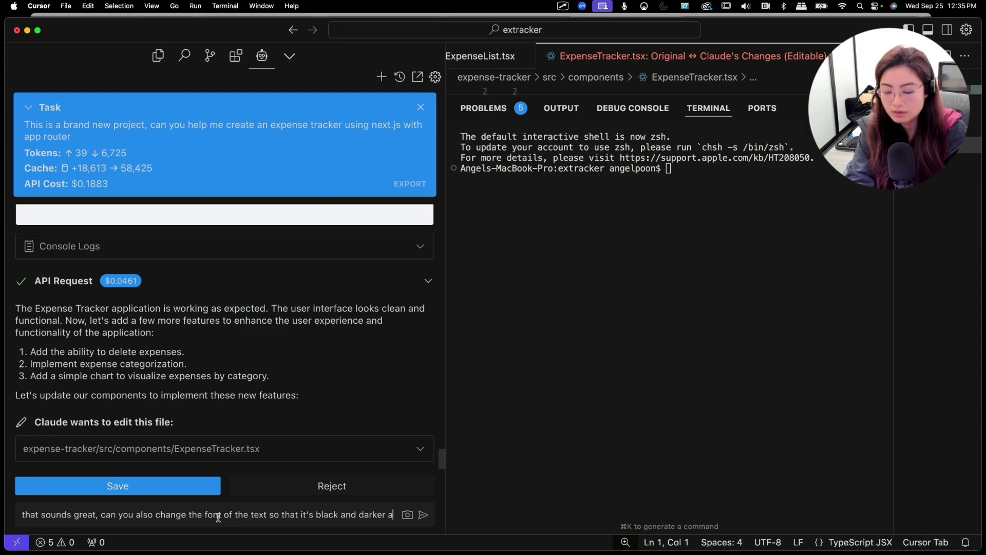
key(BackSpace)
text(for bet)
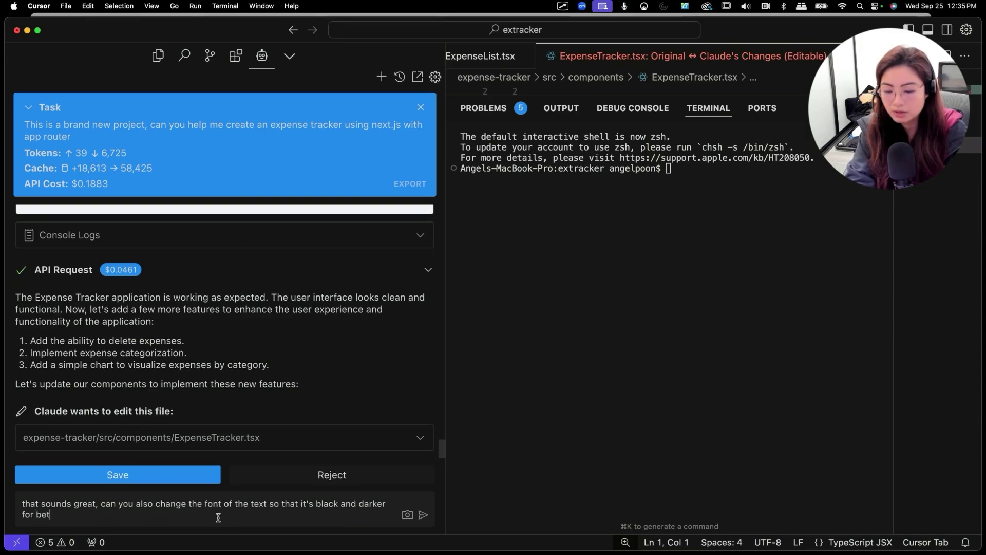
text(?)
key(Return)
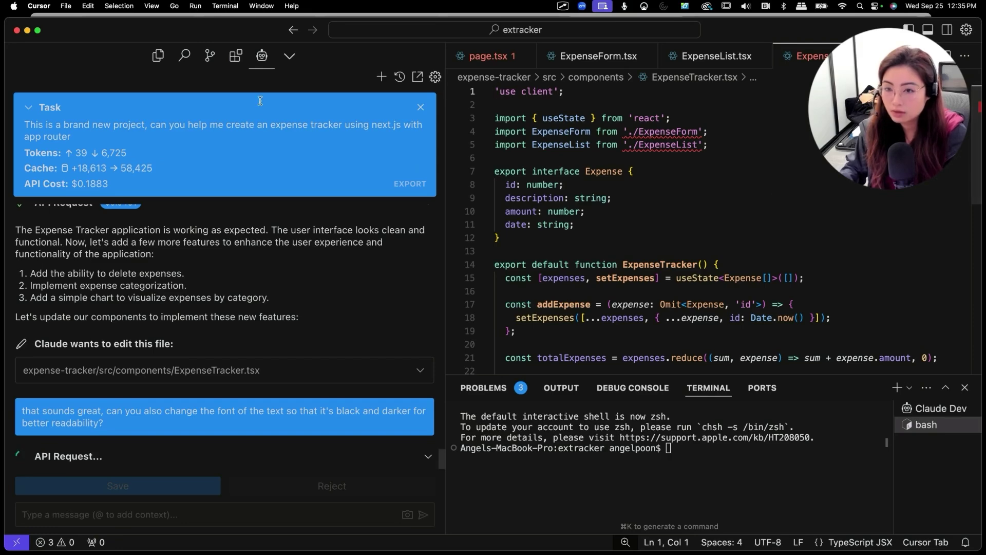
click(156, 59)
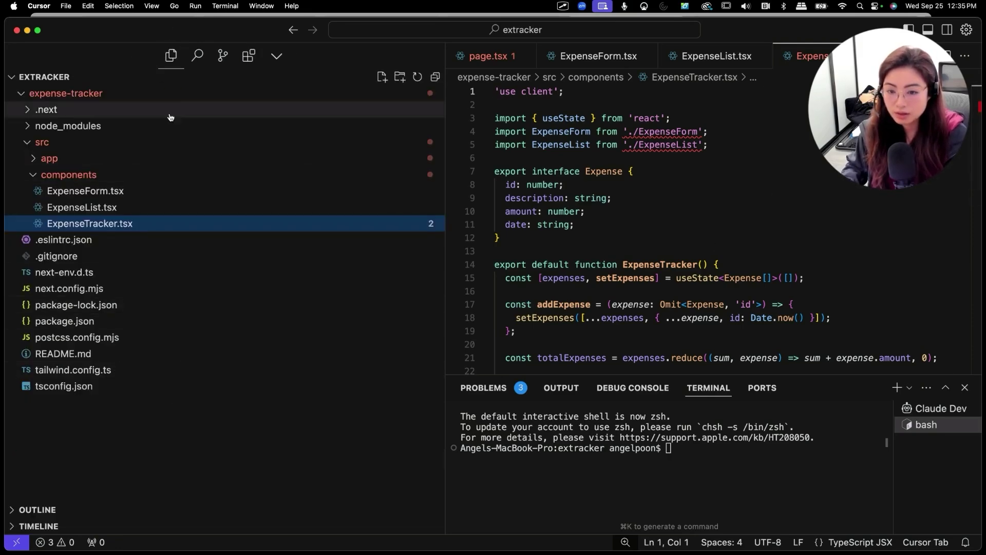
Save the ExpenseTracker, ExpenseForm and ExpenseList edits and the new ExpenseChart.tsx file.
click(277, 56)
click(128, 191)
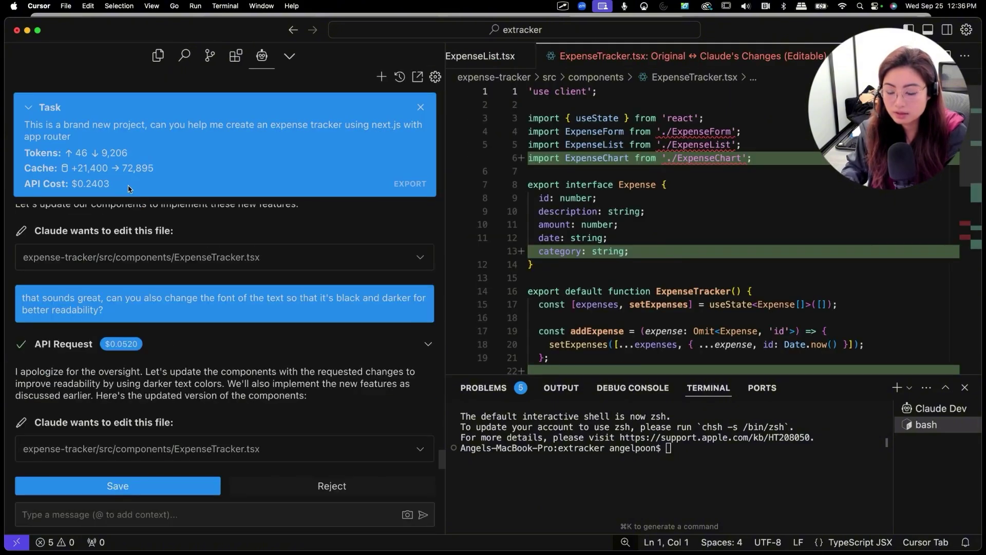
click(113, 487)
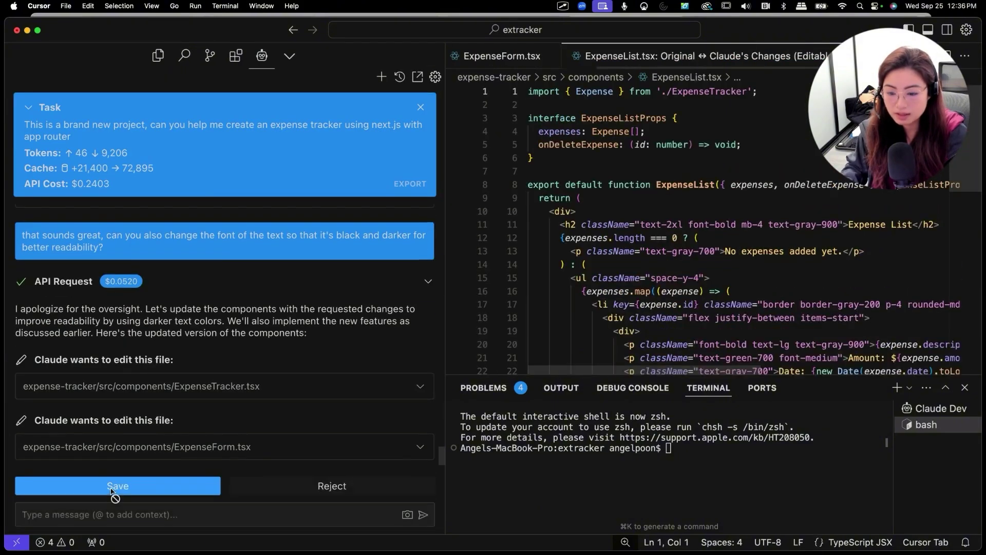
click(113, 487)
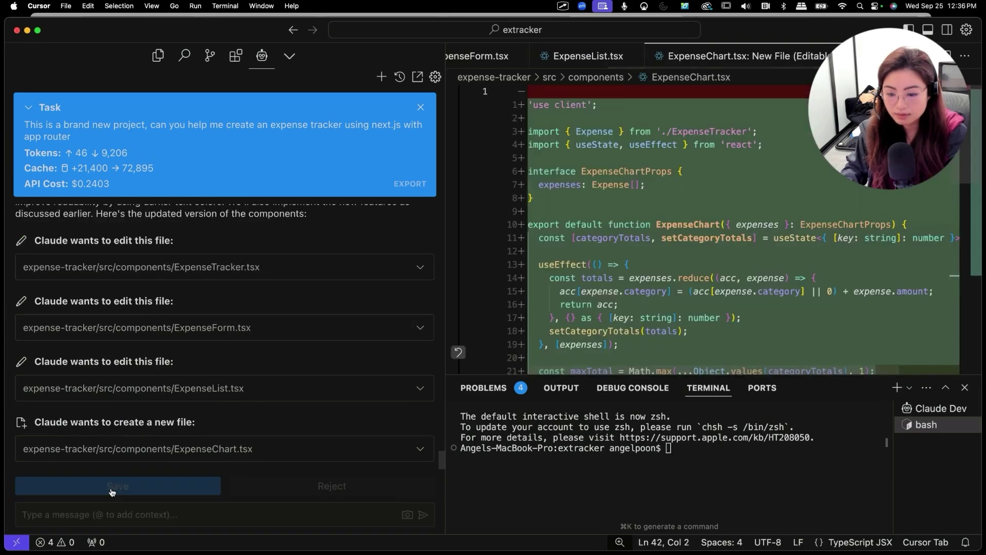
click(113, 487)
scroll(559, 209, down, 15)
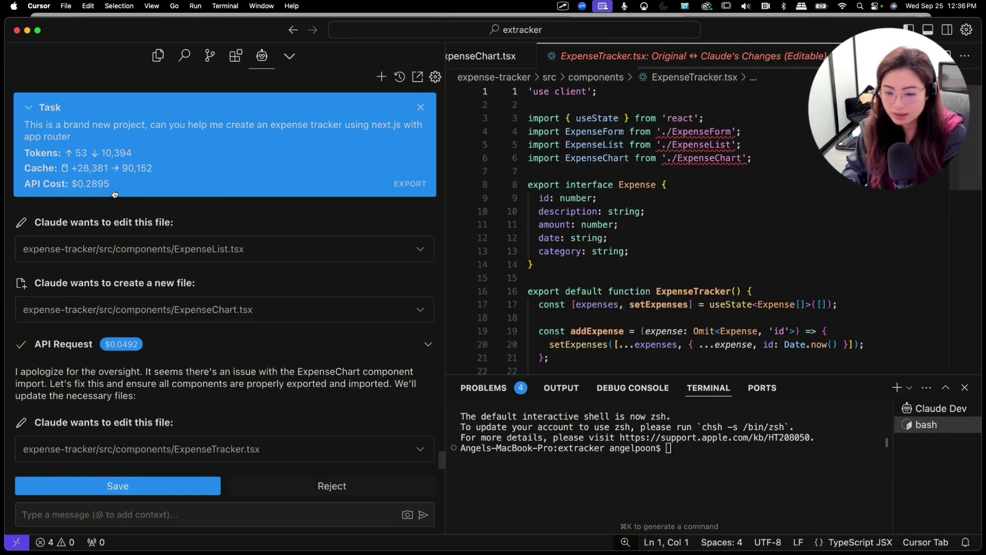
Review the chat, approve inspecting the updated localhost site, and bring Chrome forward.
drag(108, 193, 205, 275)
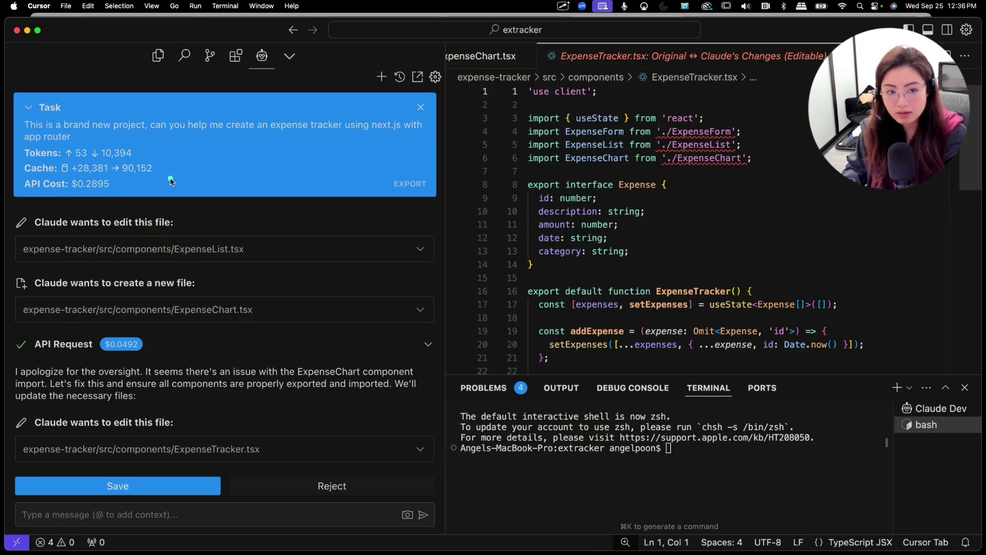
drag(129, 188, 309, 199)
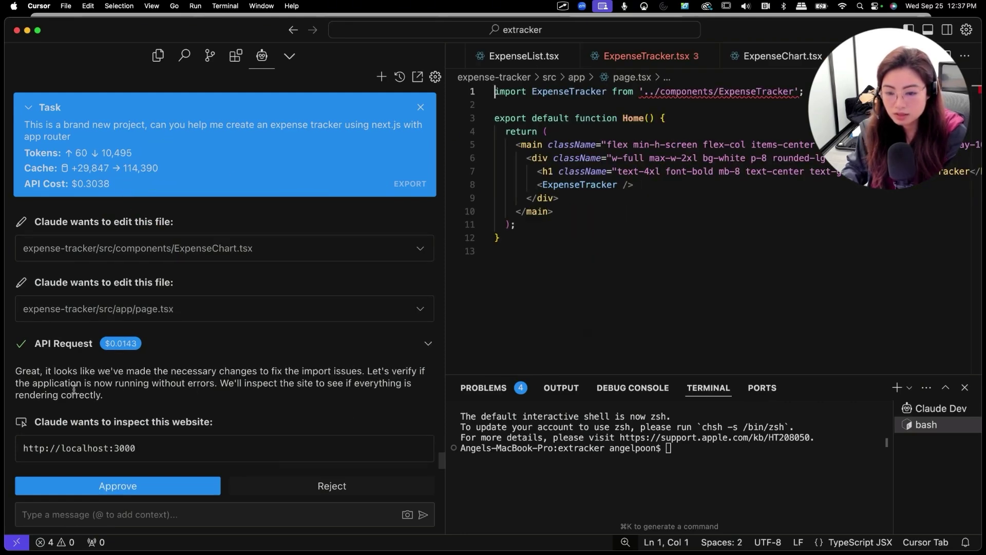
mouse_move(157, 448)
mouse_down()
mouse_move(351, 379)
mouse_move(181, 302)
mouse_up()
click(177, 487)
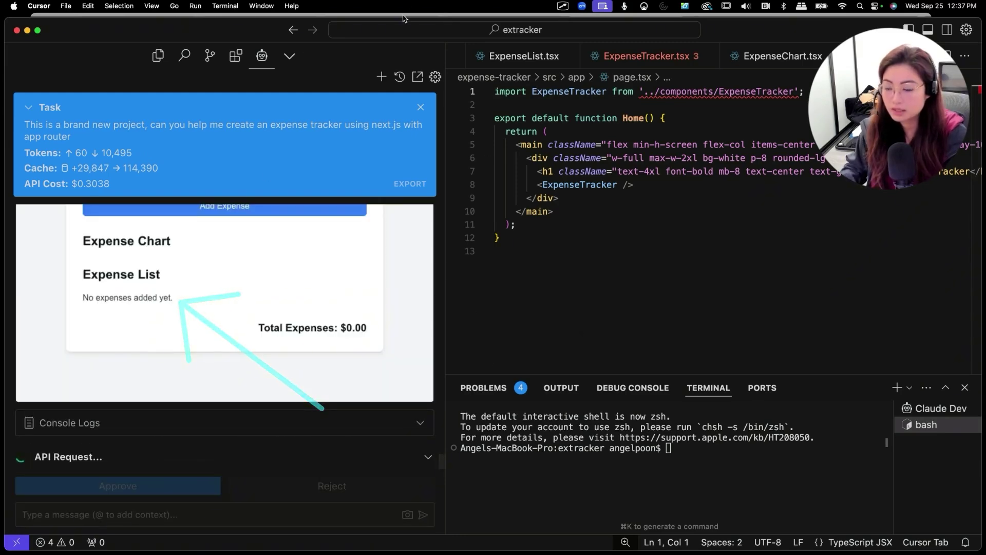
key(super+Tab)
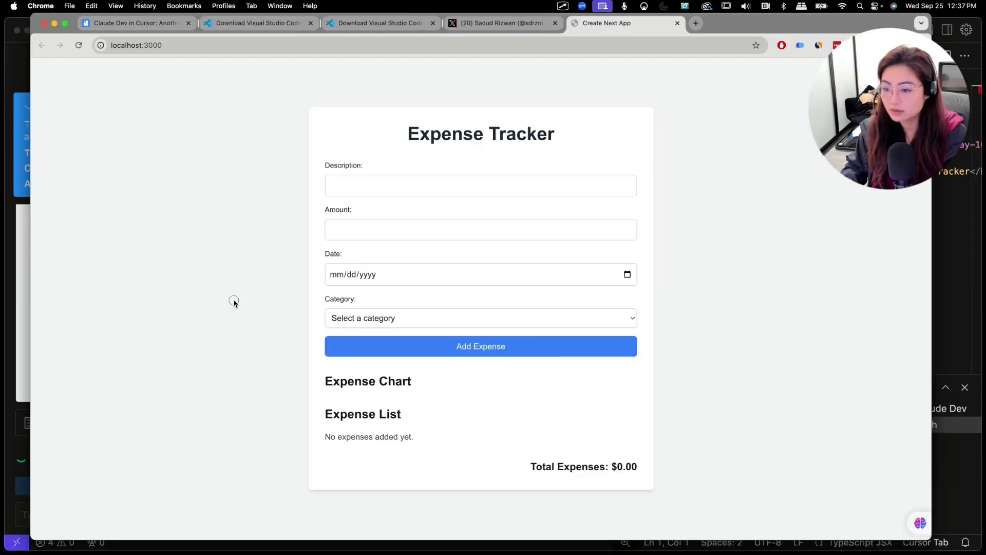
Add a bread expense of $3.00 dated today in the Food category, then return to Cursor.
click(442, 183)
text(bread)
key(Tab)
text(3)
key(Tab)
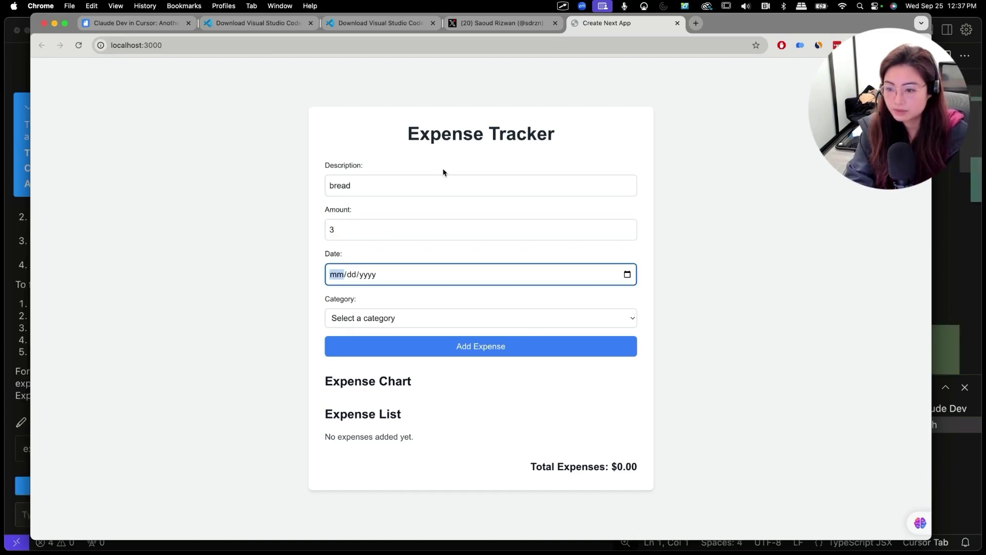
click(627, 275)
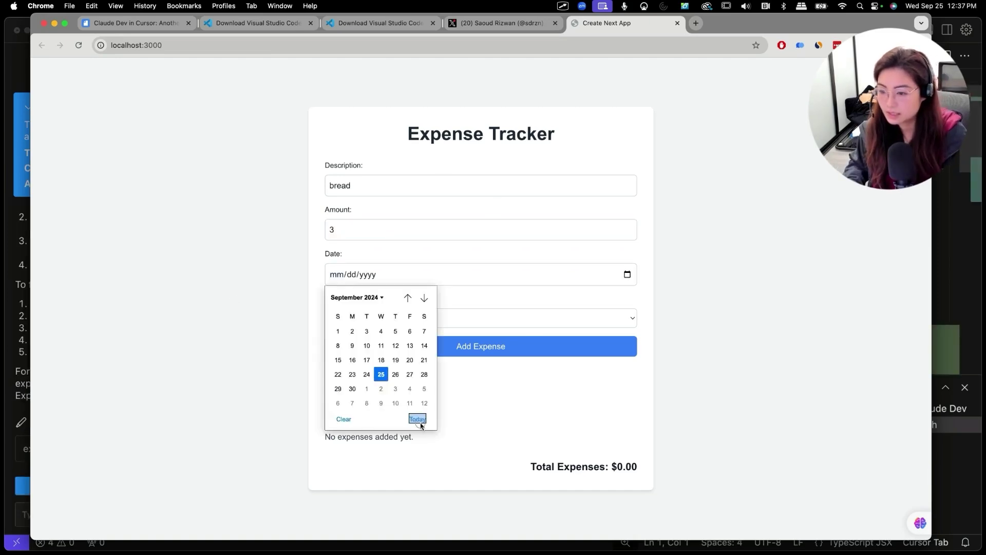
click(416, 419)
click(452, 319)
click(451, 348)
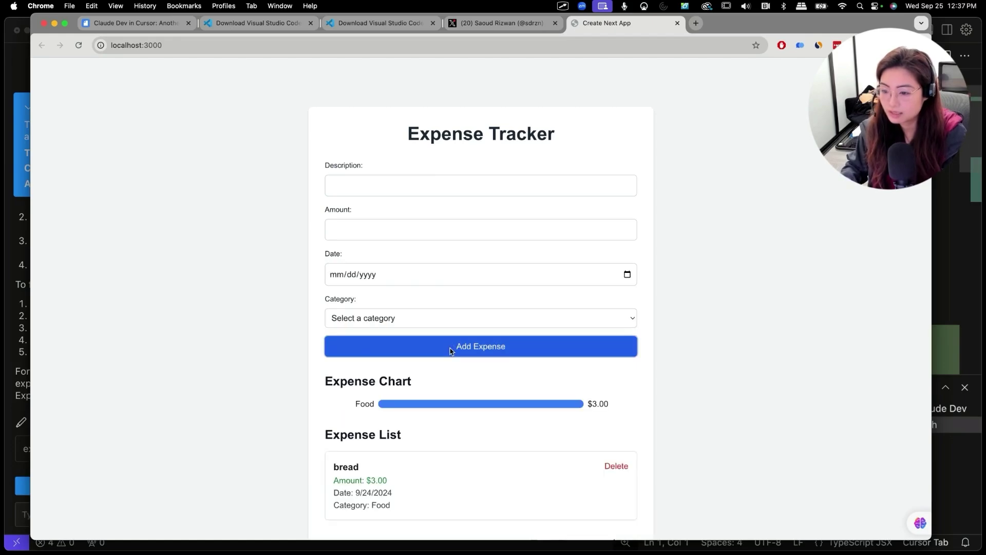
key(super+Tab)
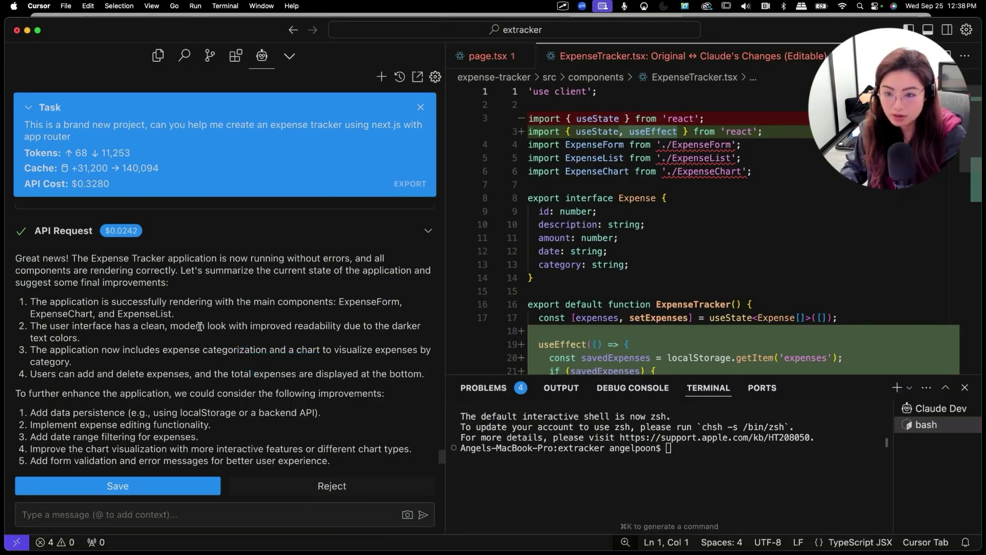
scroll(199, 329, up, 5)
scroll(199, 329, up, 2)
scroll(194, 323, up, 2)
scroll(189, 319, up, 2)
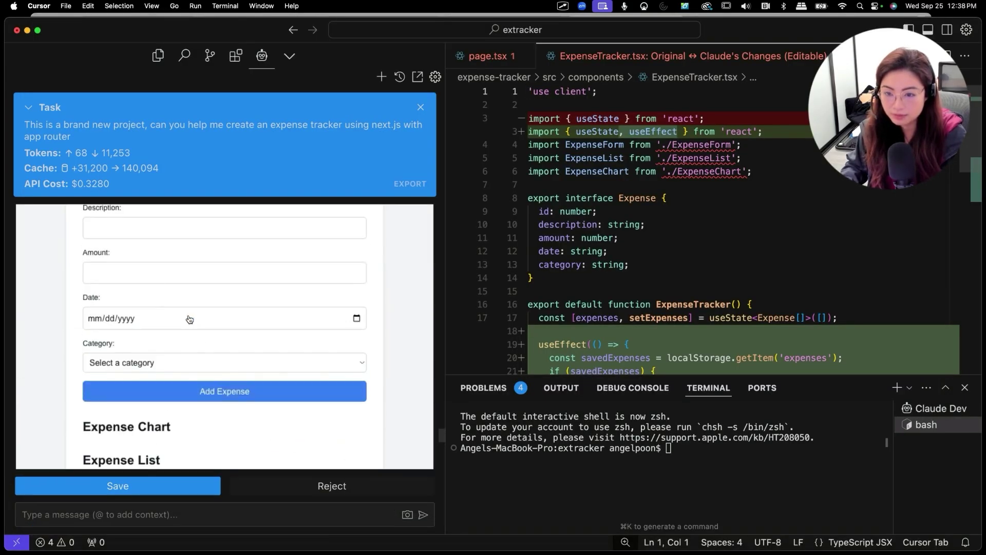
scroll(164, 322, down, 5)
scroll(214, 373, down, 3)
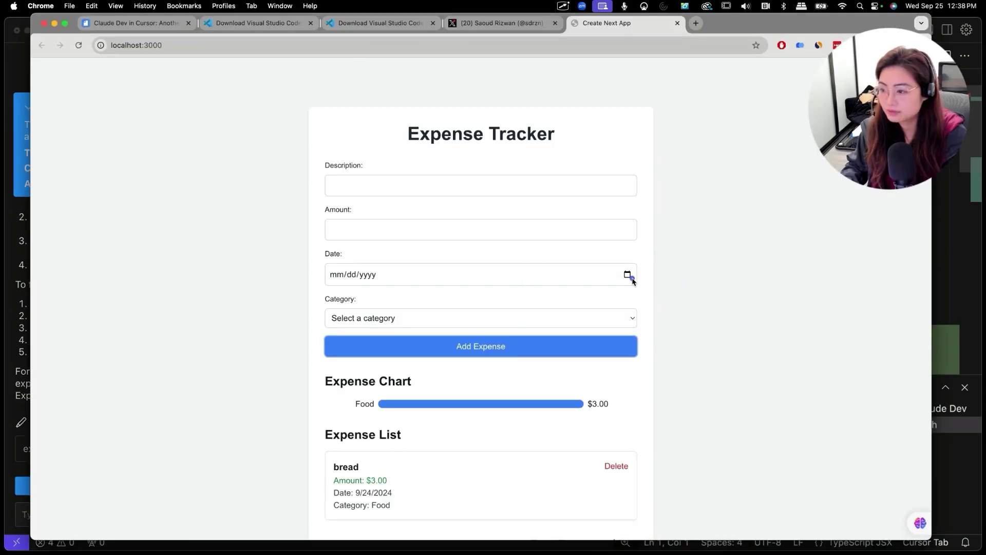
Scroll the Claude Dev chat to the localStorage persistence edit for ExpenseTracker.tsx.
drag(632, 280, 711, 313)
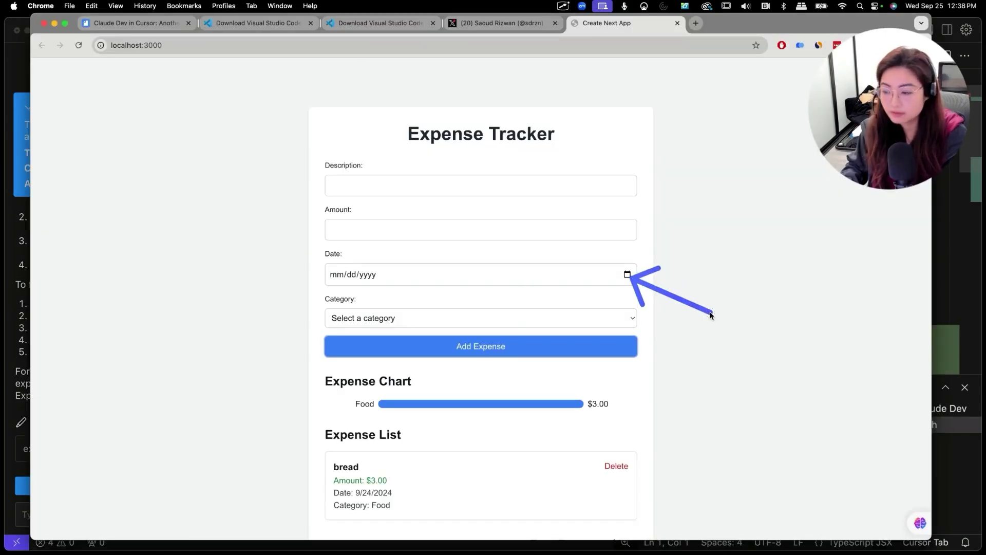
drag(601, 319, 691, 367)
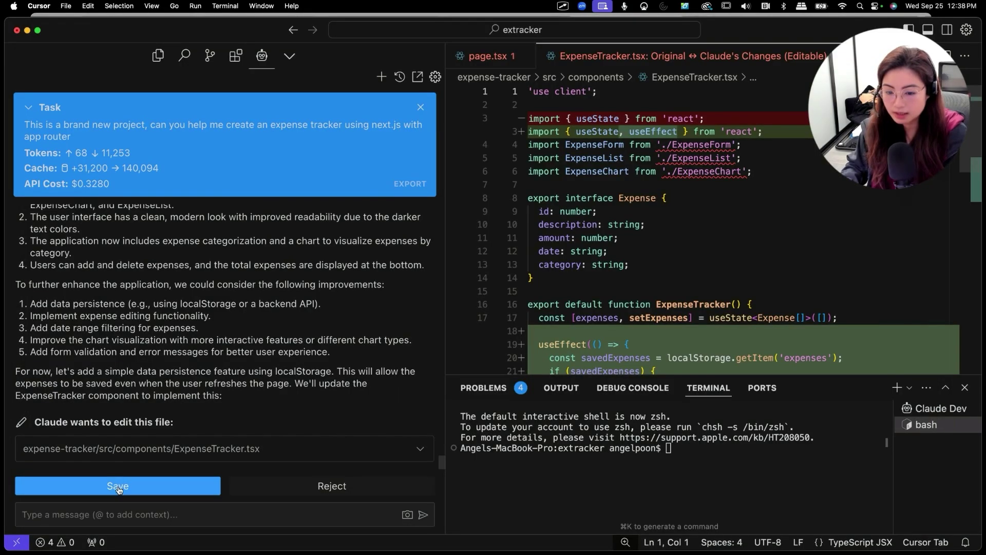
text(For)
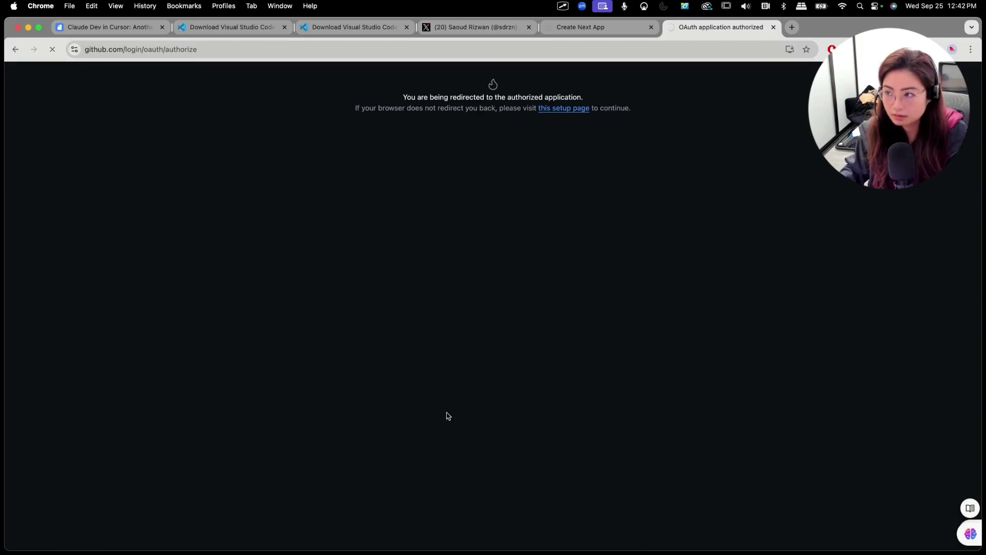
Accept the .env.local file with placeholder Supabase keys, then switch to the empty Supabase dashboard.
click(495, 539)
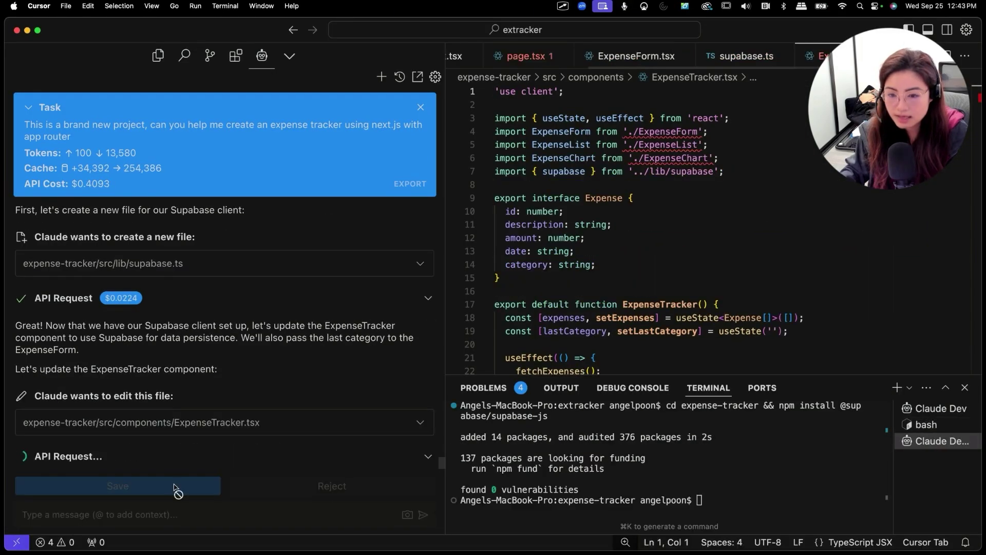
drag(154, 386, 305, 342)
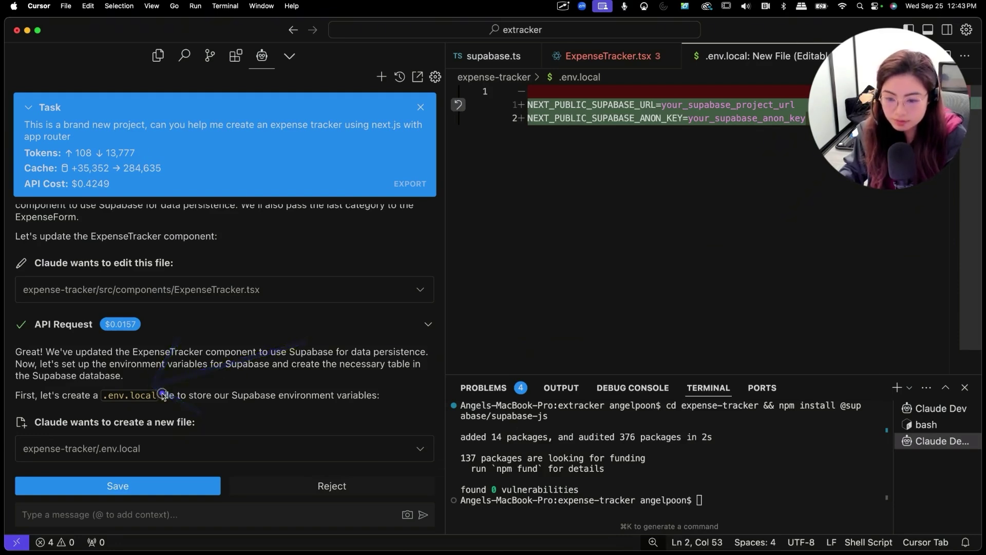
drag(162, 395, 301, 370)
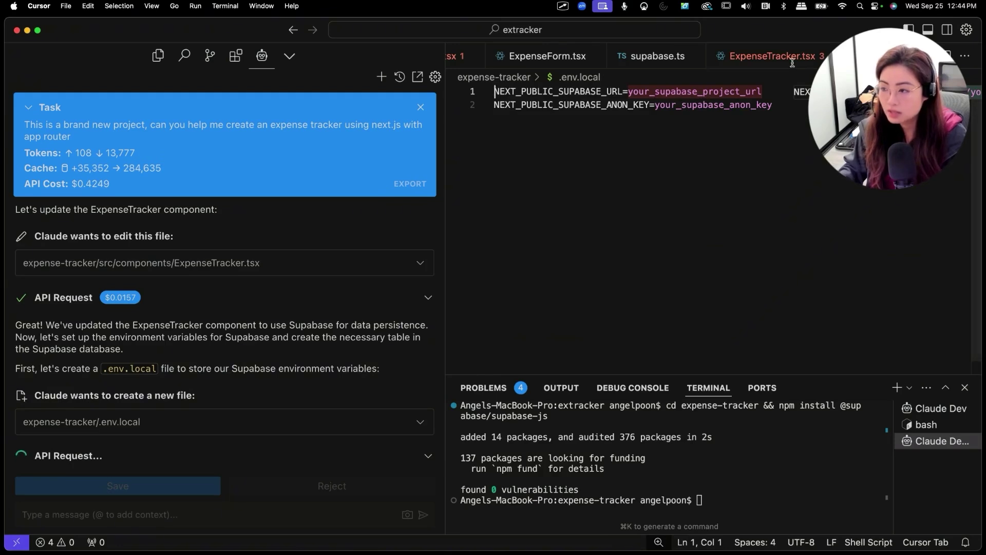
click(312, 530)
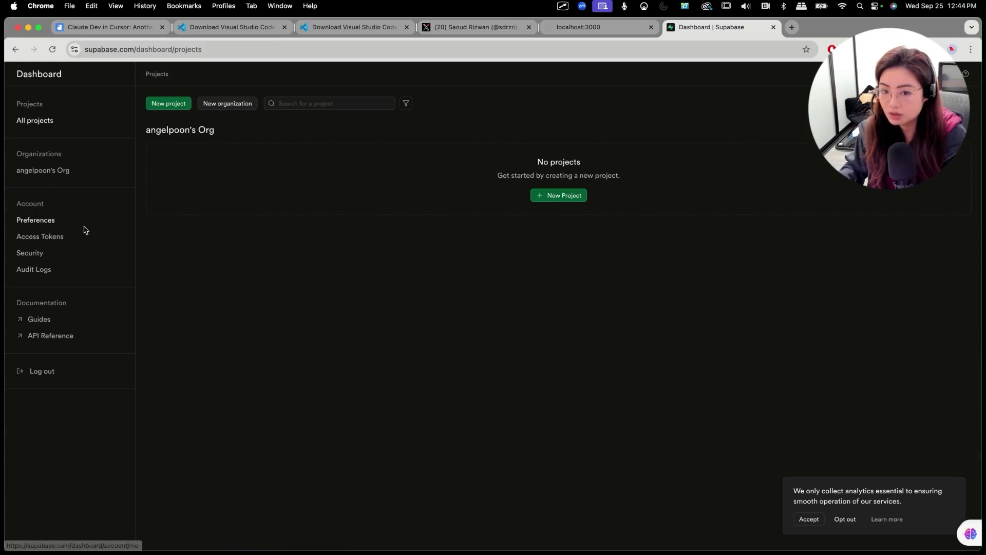
Create the Supabase project ExpenseTracker using Chrome's suggested database password.
click(49, 238)
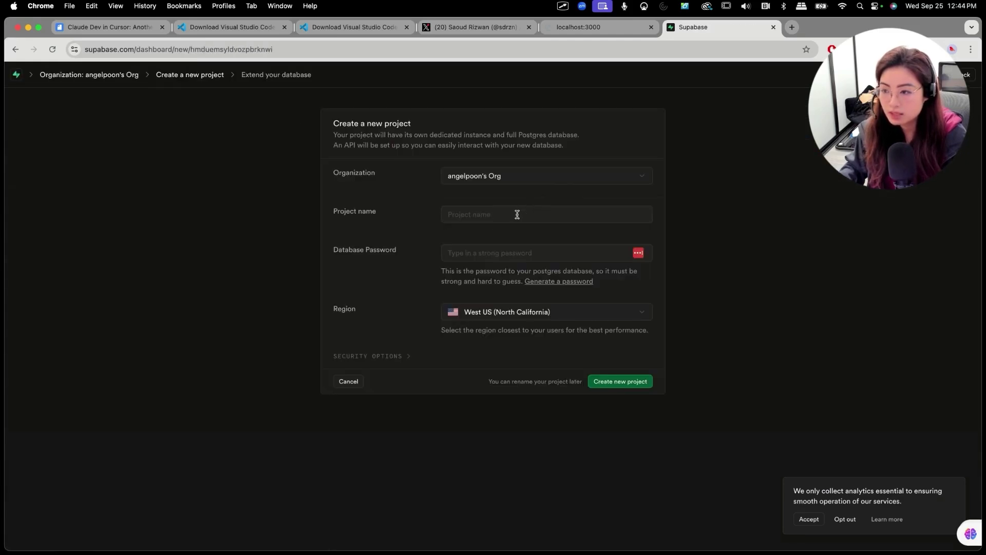
click(513, 216)
text(ExpenseT)
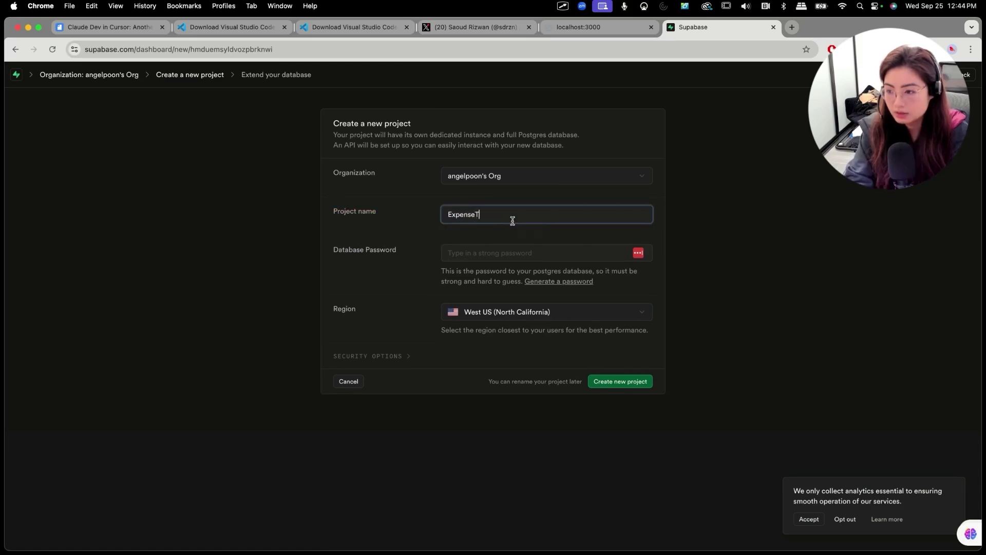
text(racker)
key(Tab)
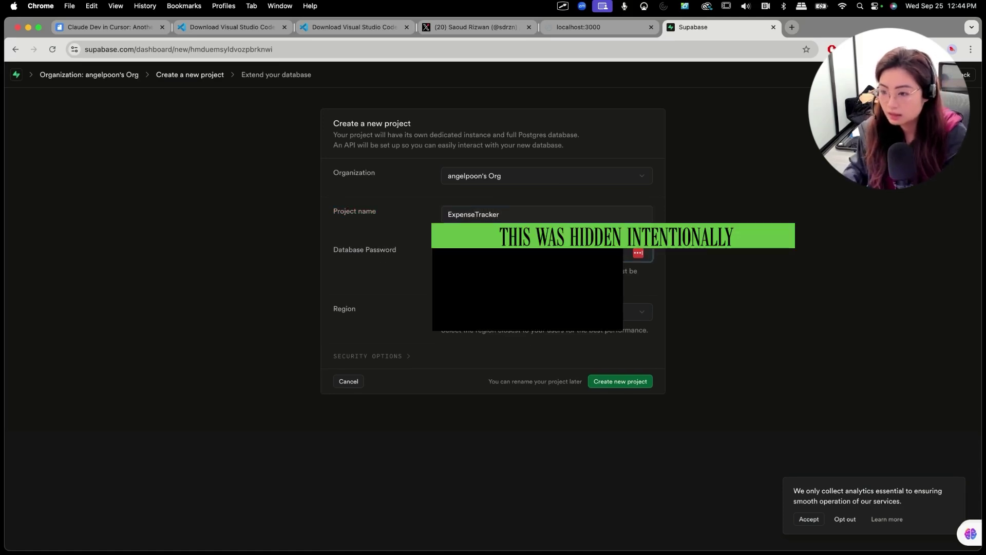
click(532, 282)
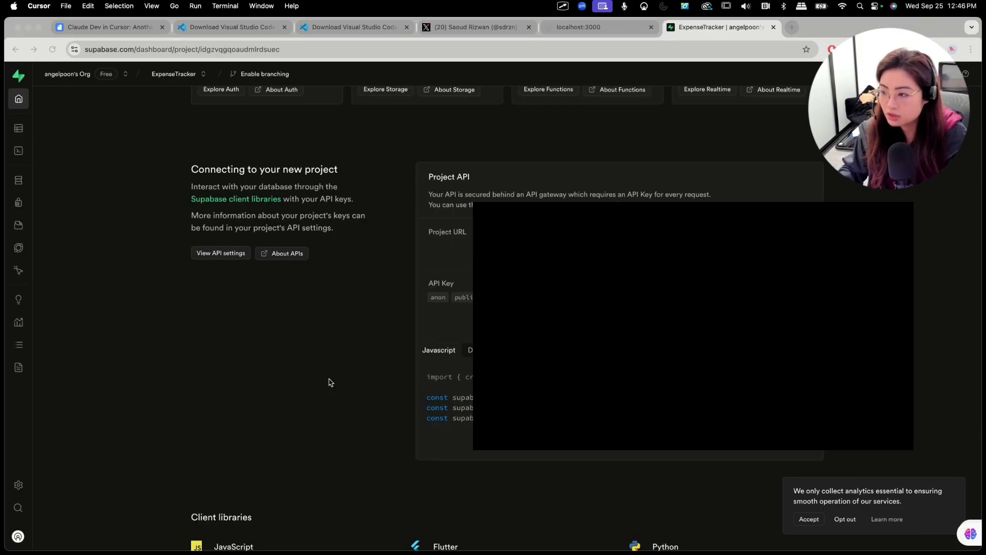
key(super+Tab)
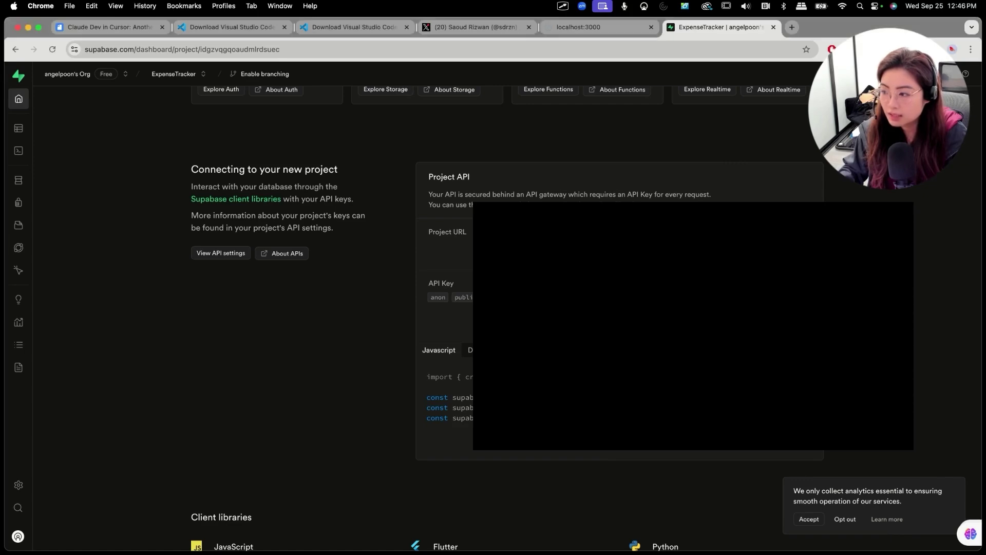
mouse_move(606, 532)
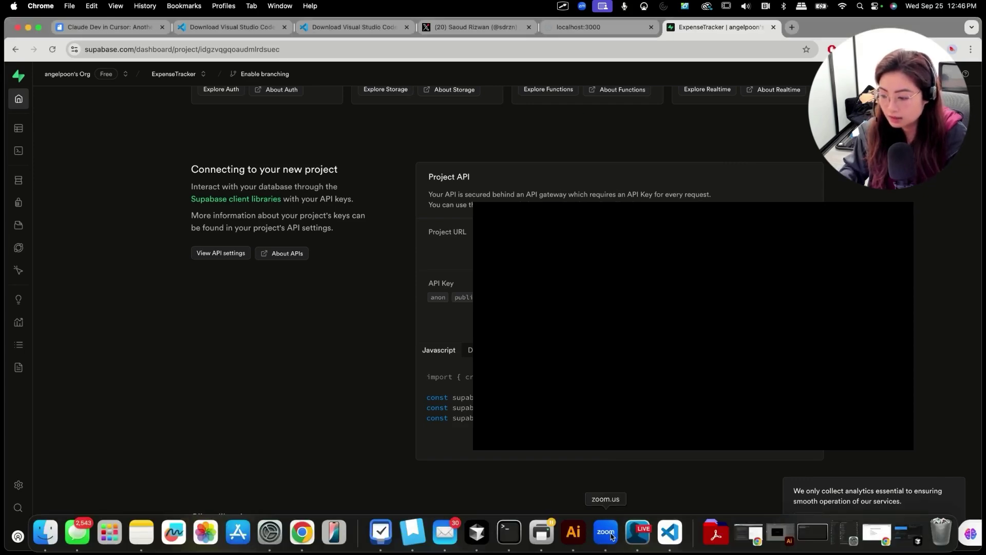
key(super+Tab)
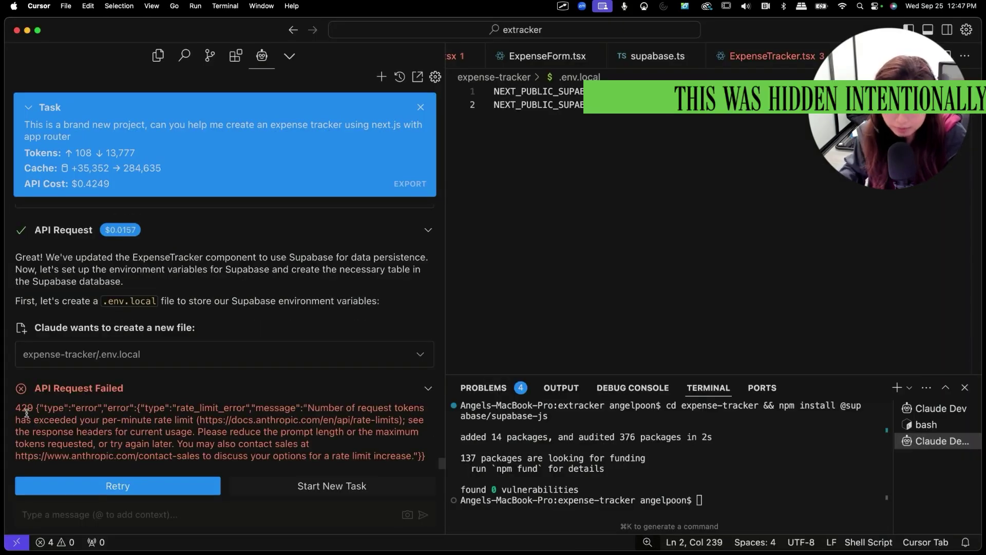
Select the 429 rate-limit error in Claude Dev and retry the request.
drag(18, 409, 339, 423)
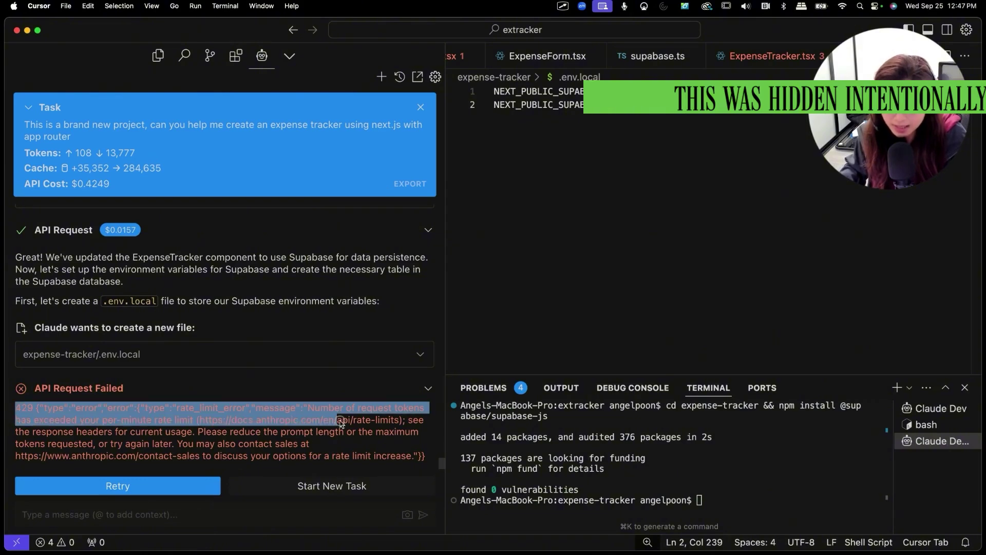
click(277, 431)
mouse_move(76, 420)
mouse_down()
mouse_move(405, 422)
mouse_move(270, 432)
mouse_up()
click(268, 432)
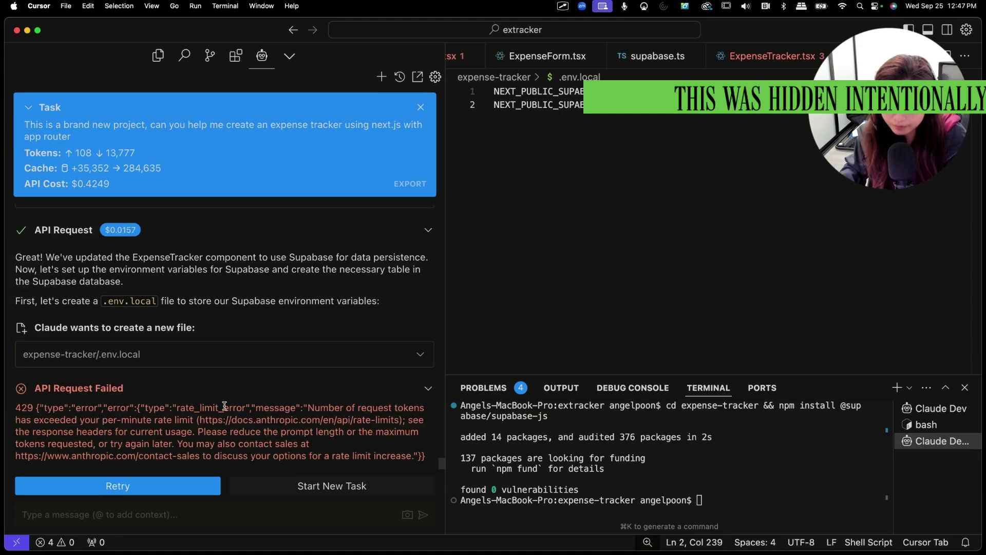
drag(225, 406, 304, 455)
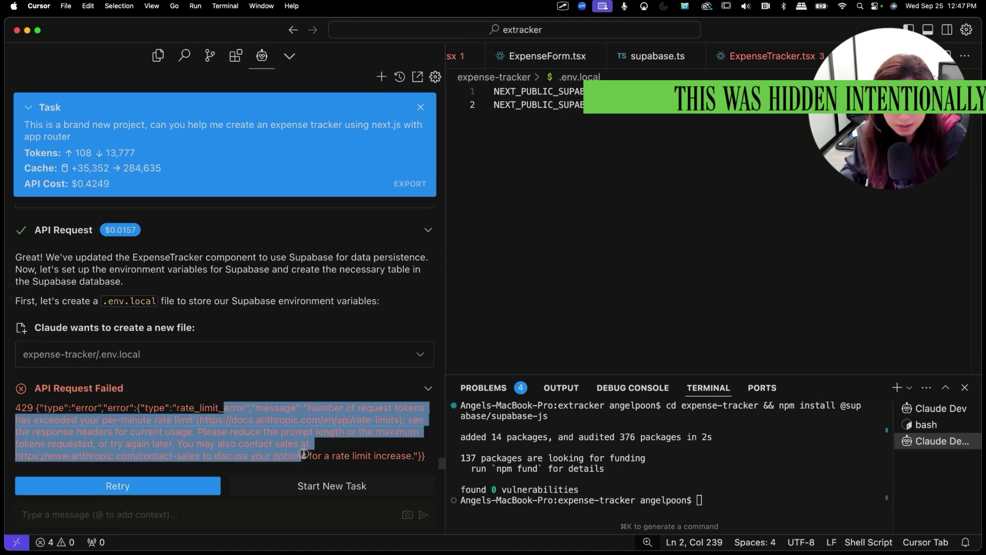
drag(16, 407, 413, 460)
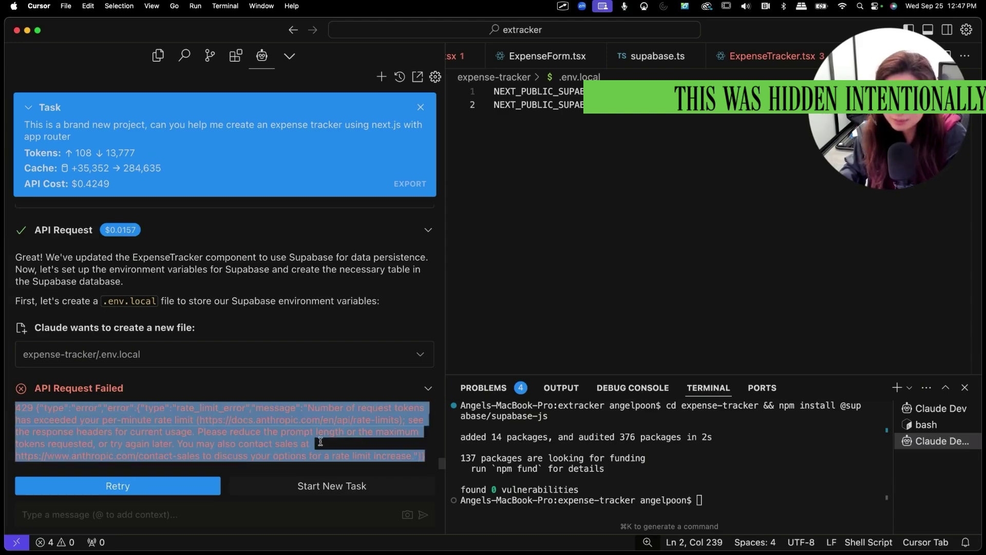
click(320, 441)
click(86, 488)
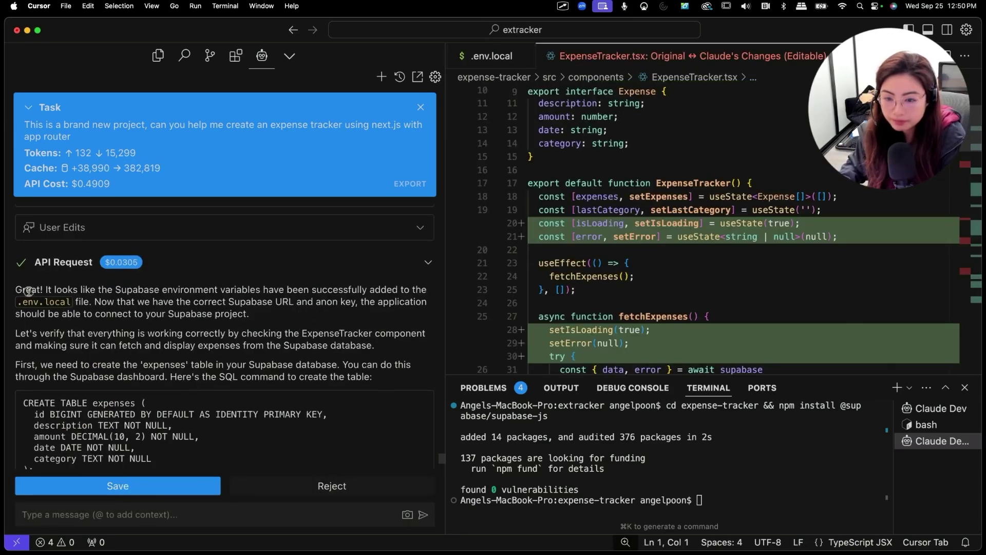
Copy the CREATE TABLE expenses SQL from the chat and bring up Supabase's SQL Editor.
drag(28, 291, 264, 298)
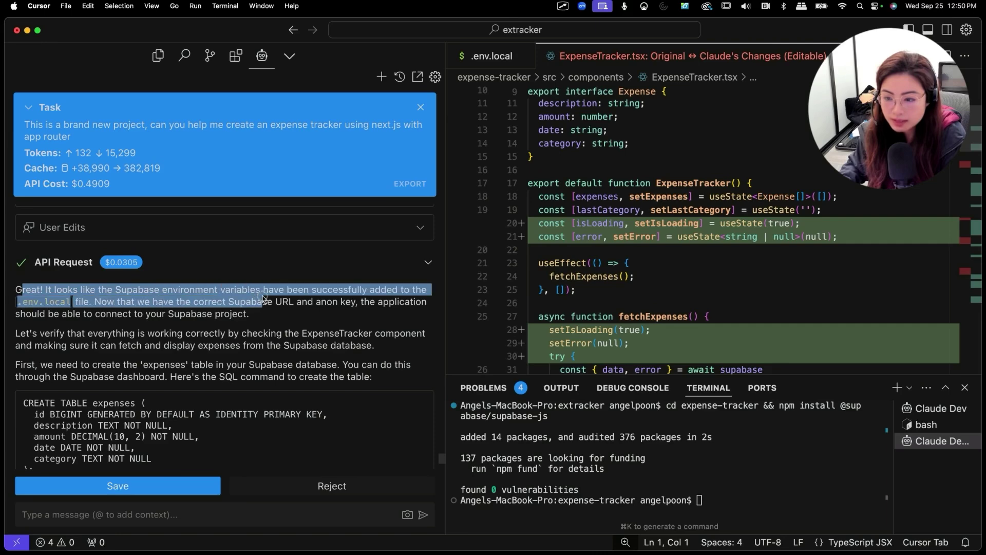
click(129, 312)
scroll(128, 312, down, 1)
drag(17, 315, 398, 314)
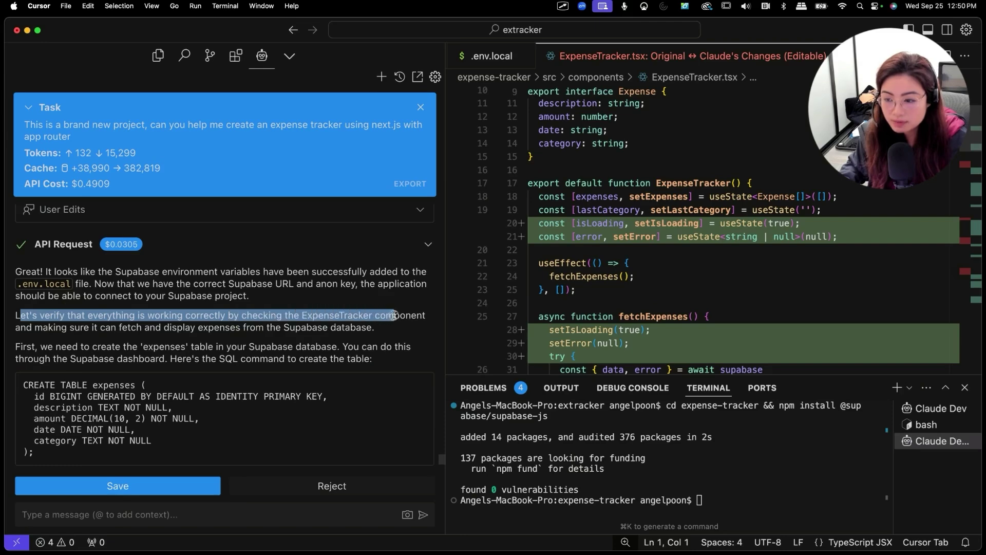
drag(128, 329, 374, 328)
scroll(302, 346, down, 2)
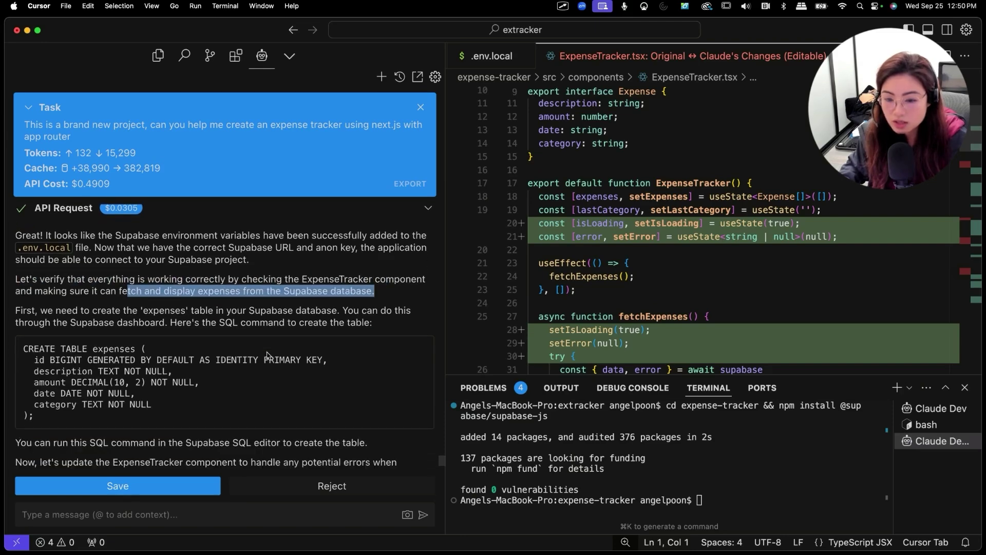
drag(15, 307, 382, 323)
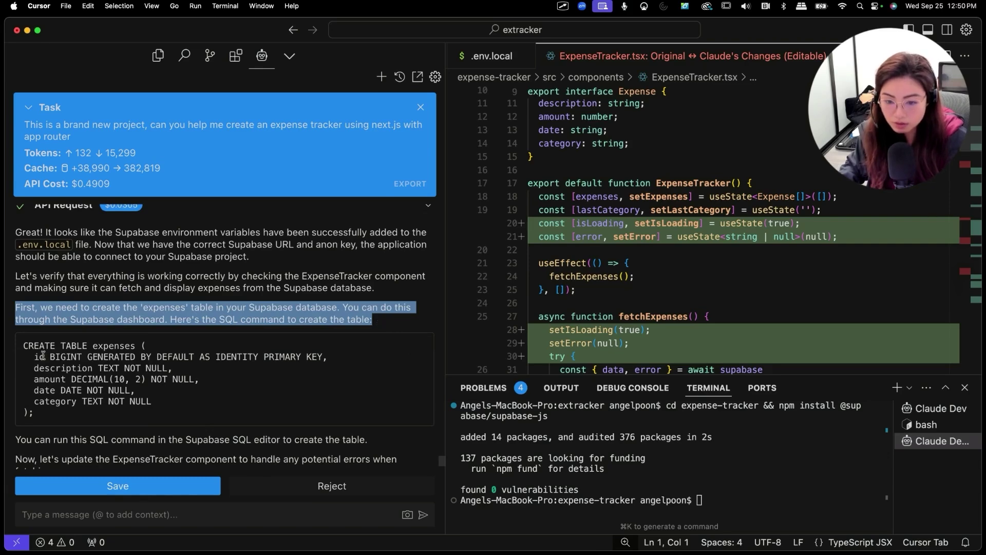
drag(23, 346, 80, 416)
key(super+c)
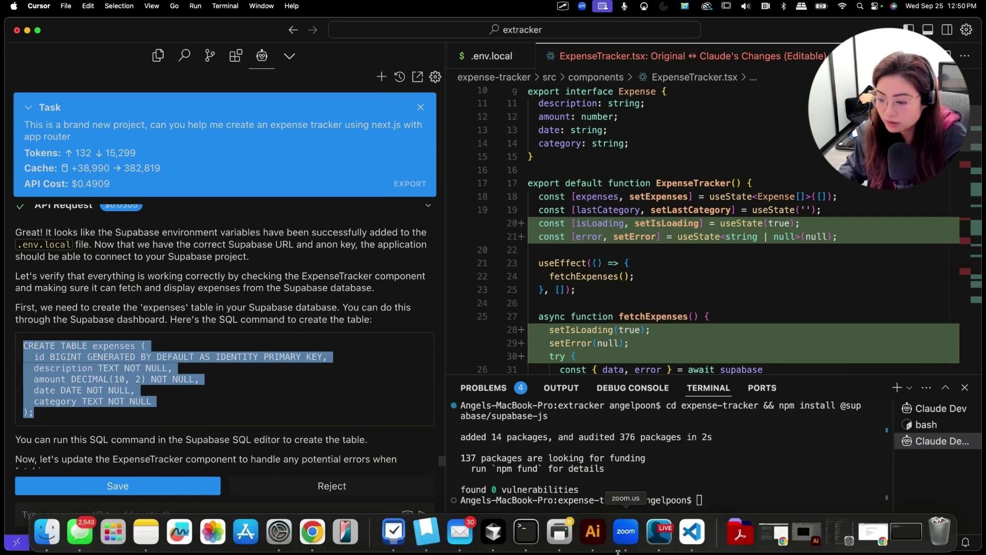
click(312, 530)
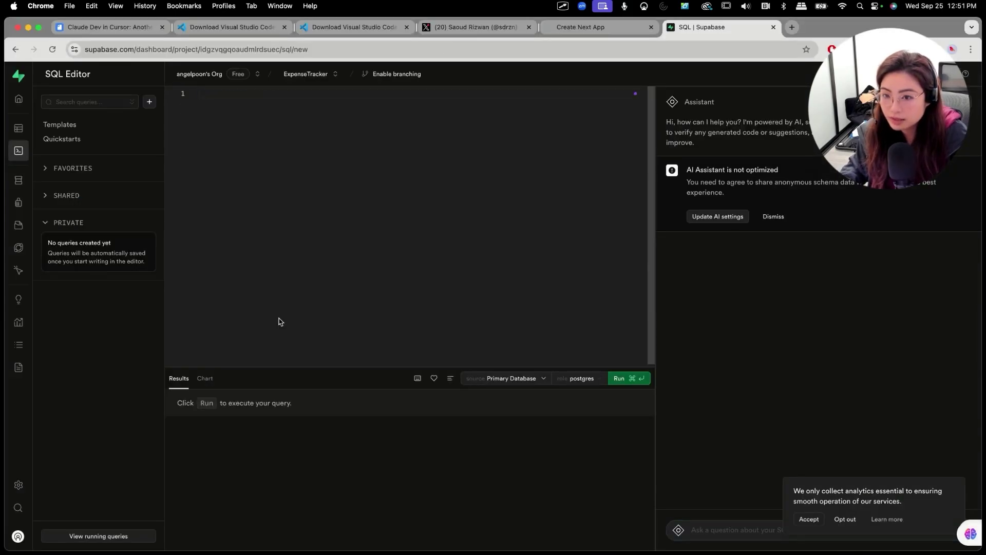
Paste and successfully run the CREATE TABLE expenses SQL in the Supabase SQL Editor.
key(super+v)
click(628, 378)
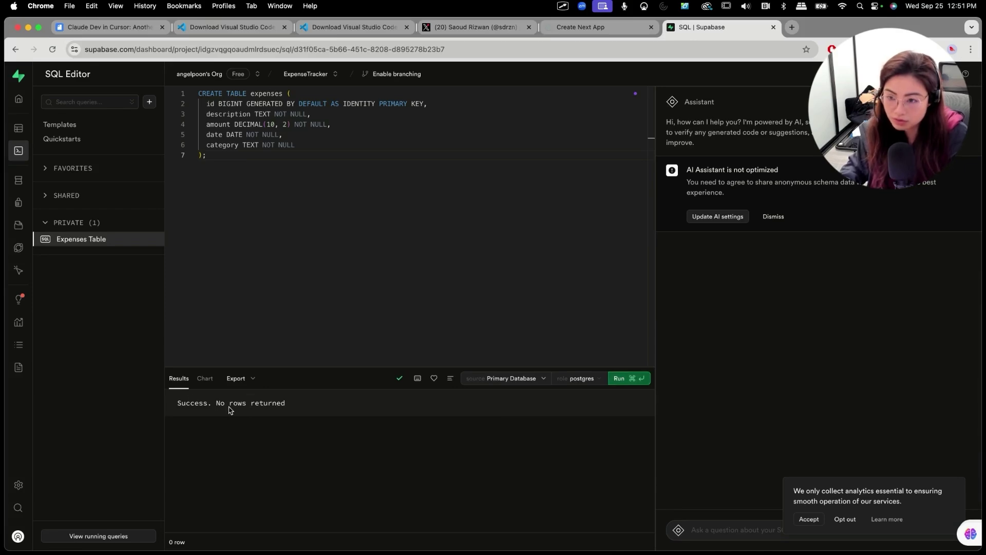
drag(190, 398, 280, 403)
key(super+Tab)
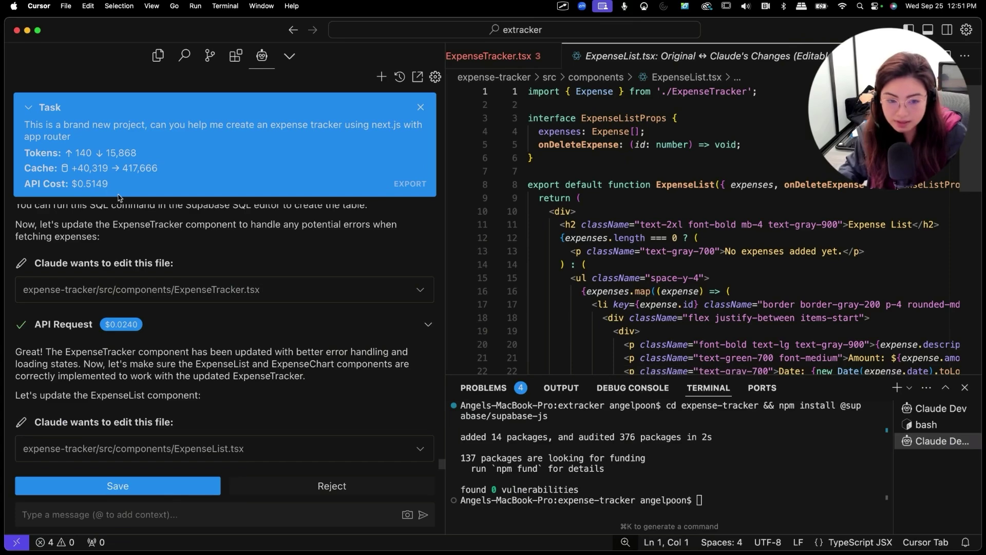
Accept Claude Dev's ExpenseList.tsx edit and select the resulting rate-limit error.
click(171, 487)
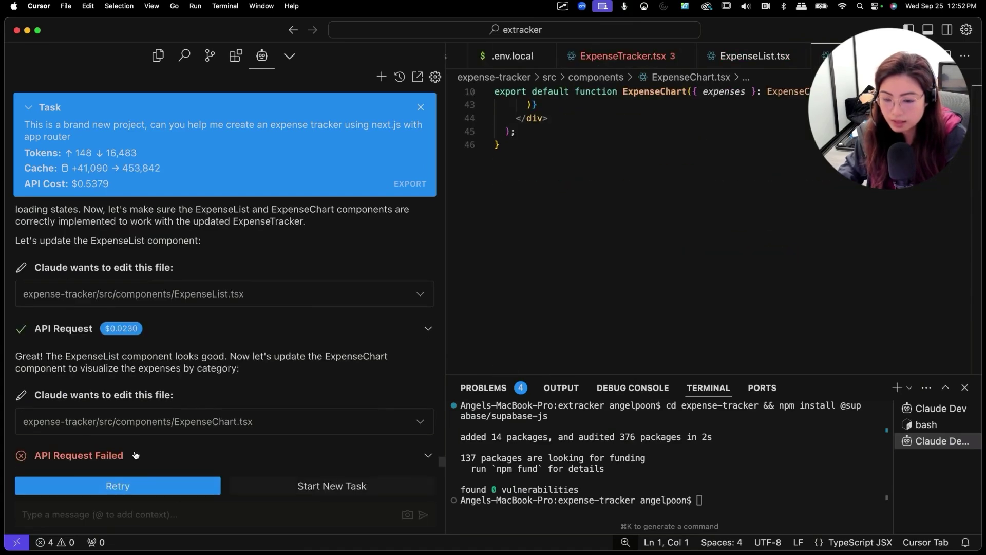
drag(15, 410, 427, 457)
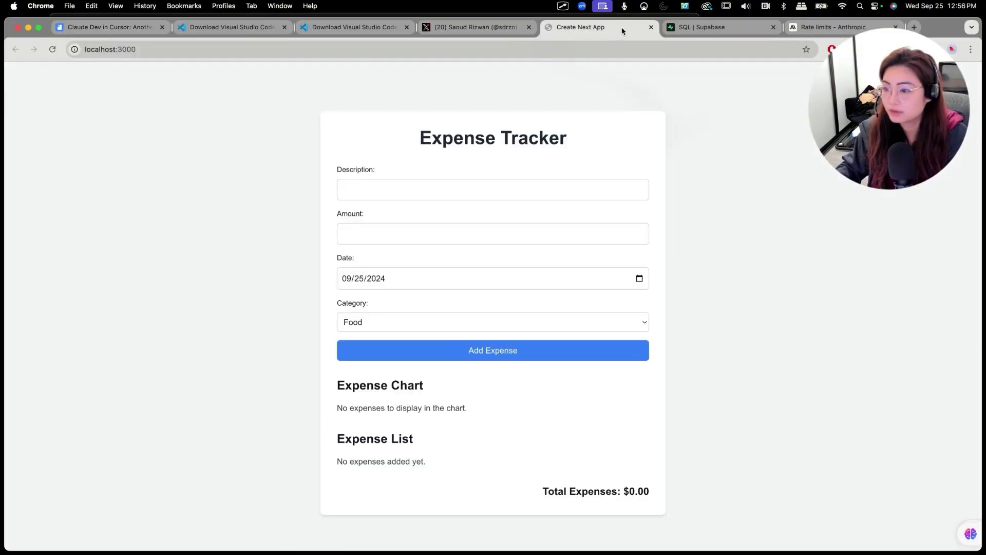
Reload localhost:3000 and view the rows of the Supabase expenses table.
key(super+r)
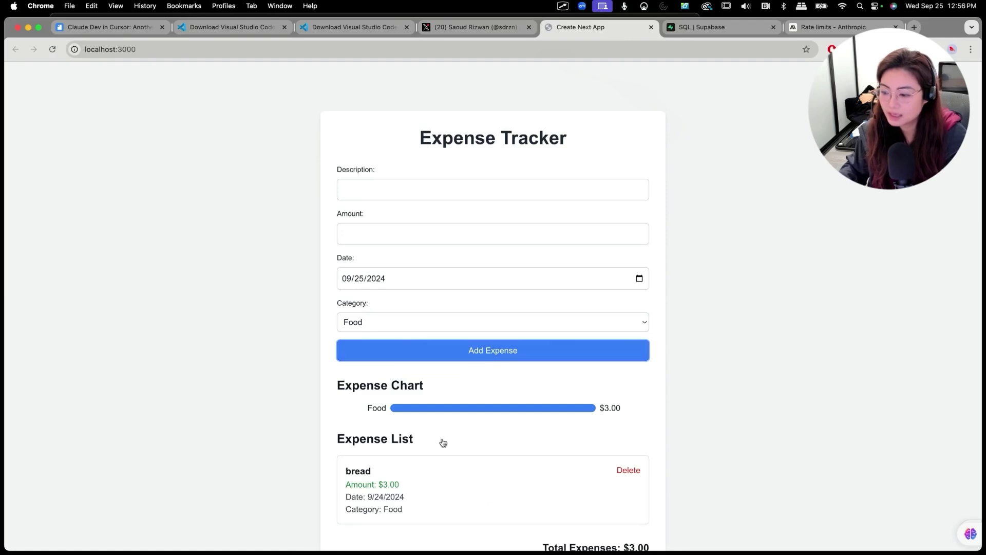
scroll(440, 443, down, 2)
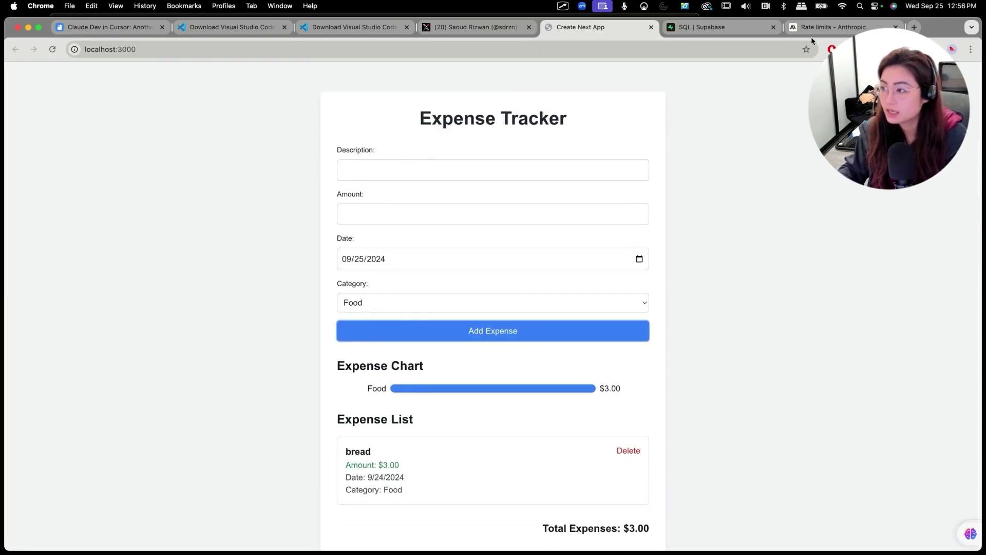
click(726, 25)
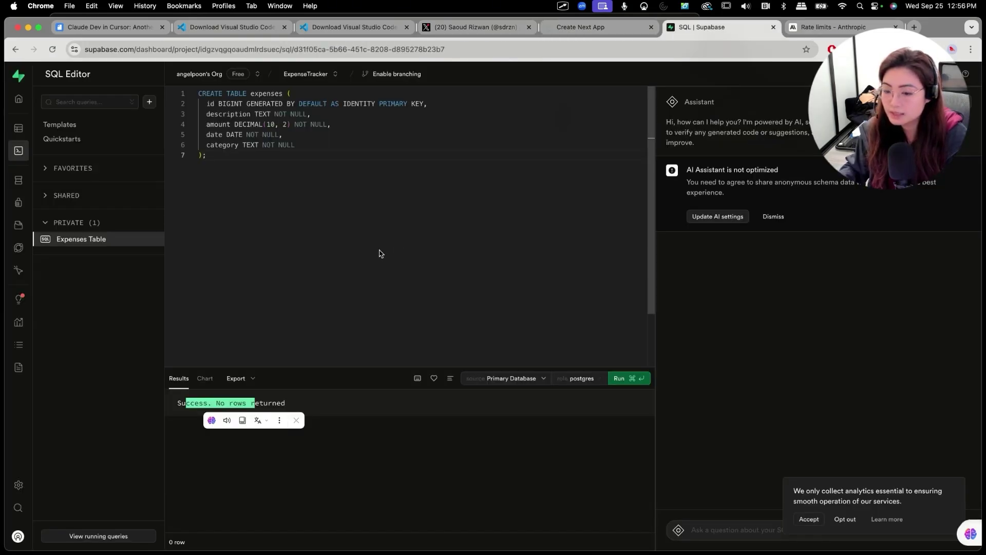
click(26, 182)
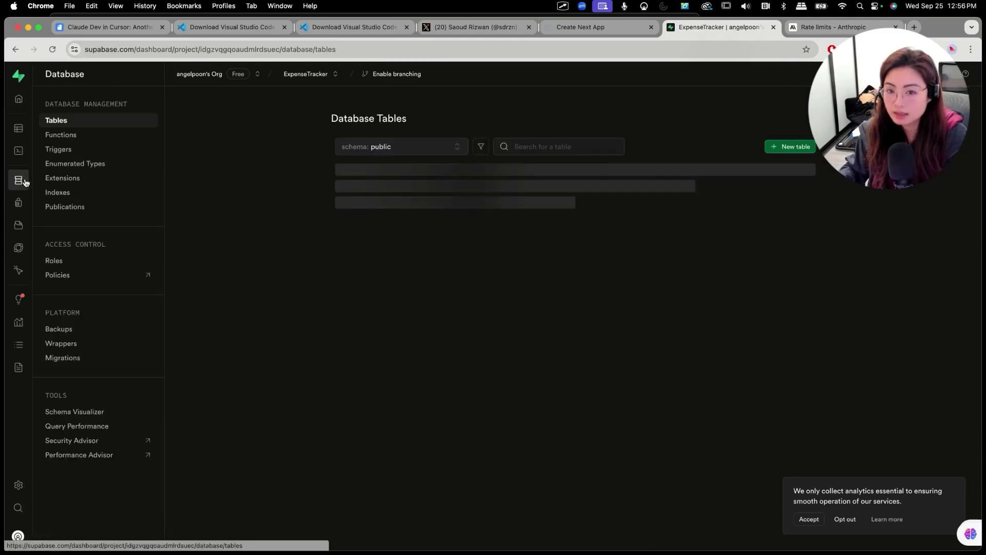
click(395, 201)
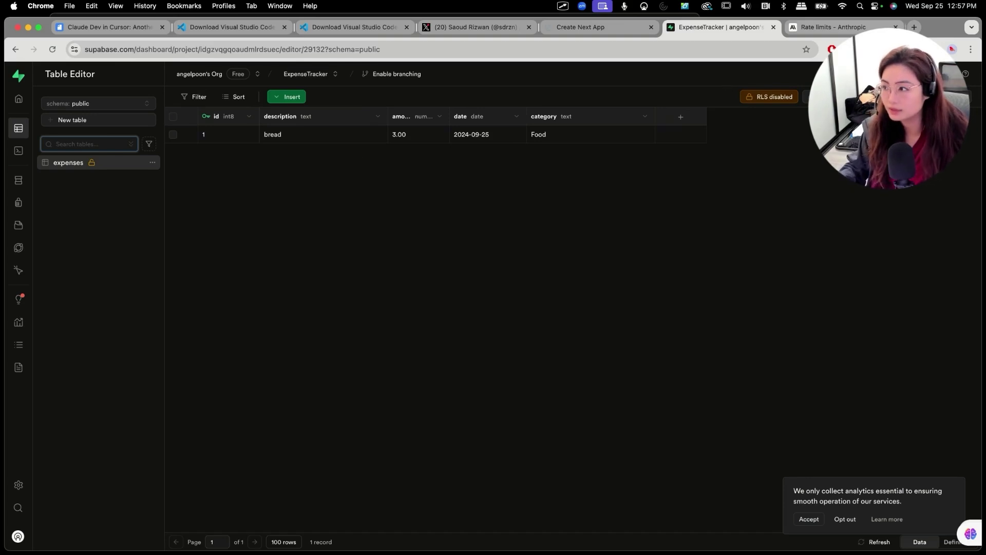
Add a 'trader joes' expense of $28 and check the expenses table again.
click(594, 28)
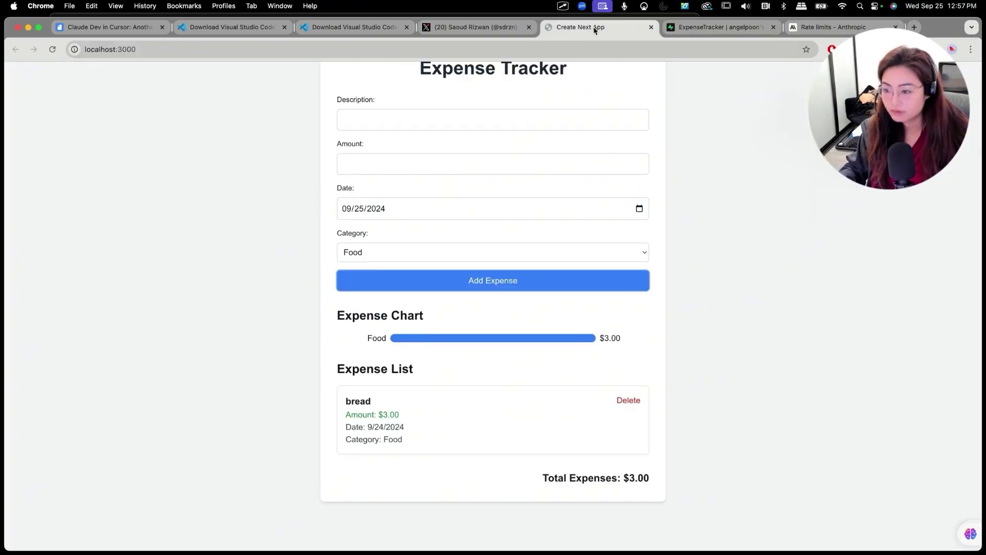
scroll(434, 174, up, 2)
click(429, 190)
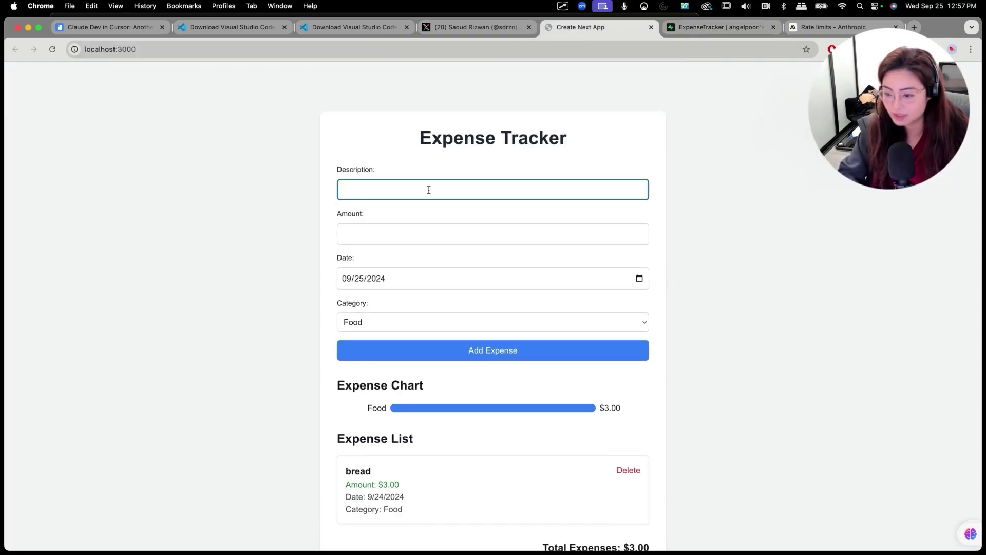
text(trad)
text(s)
key(Tab)
text(28)
click(540, 351)
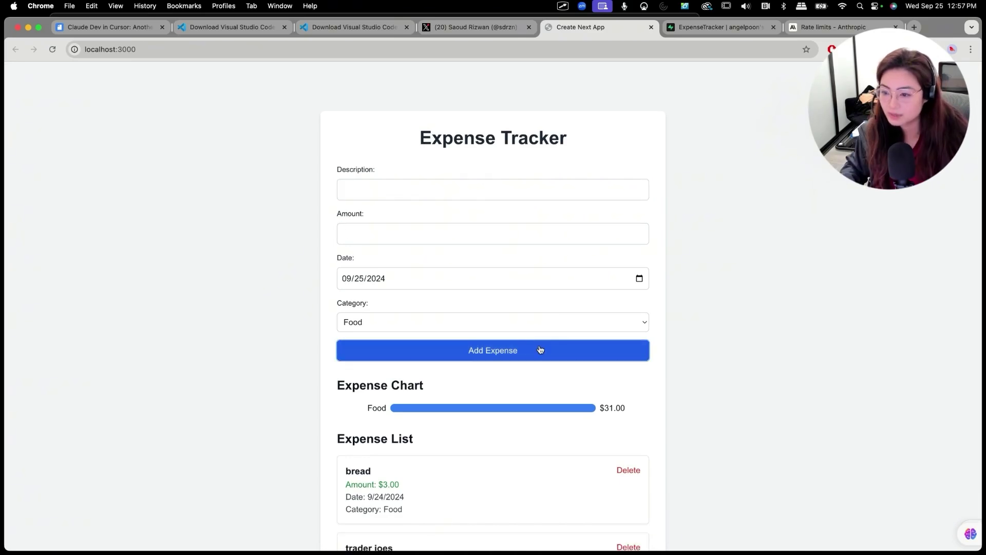
key(ctrl+Tab)
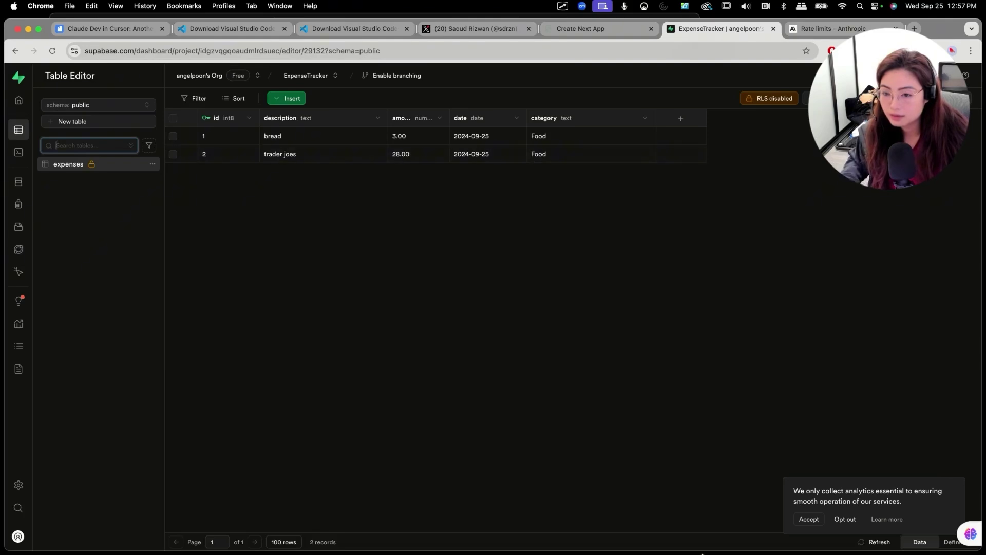
mouse_move(493, 532)
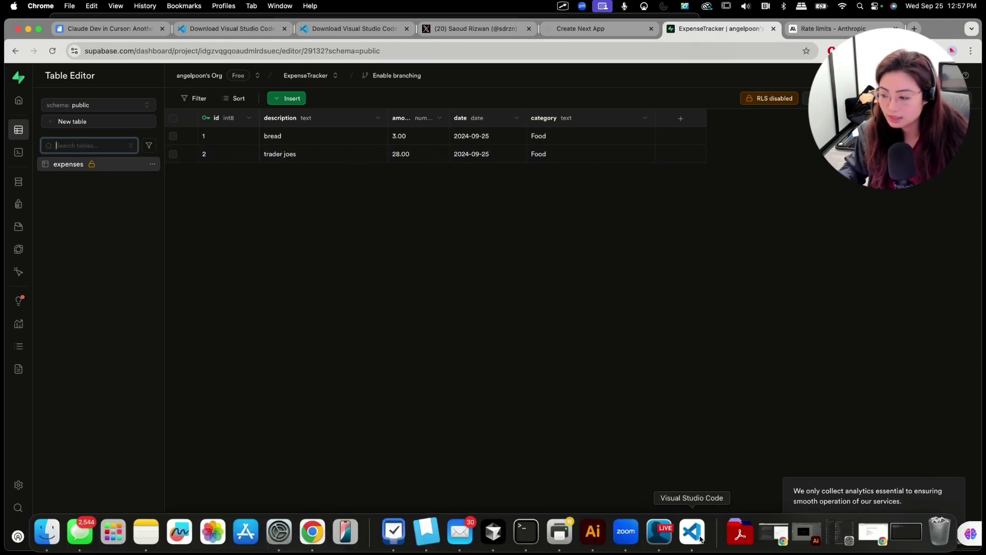
Retry the failed Claude Dev request and inspect the per-minute rate-limit message.
click(493, 530)
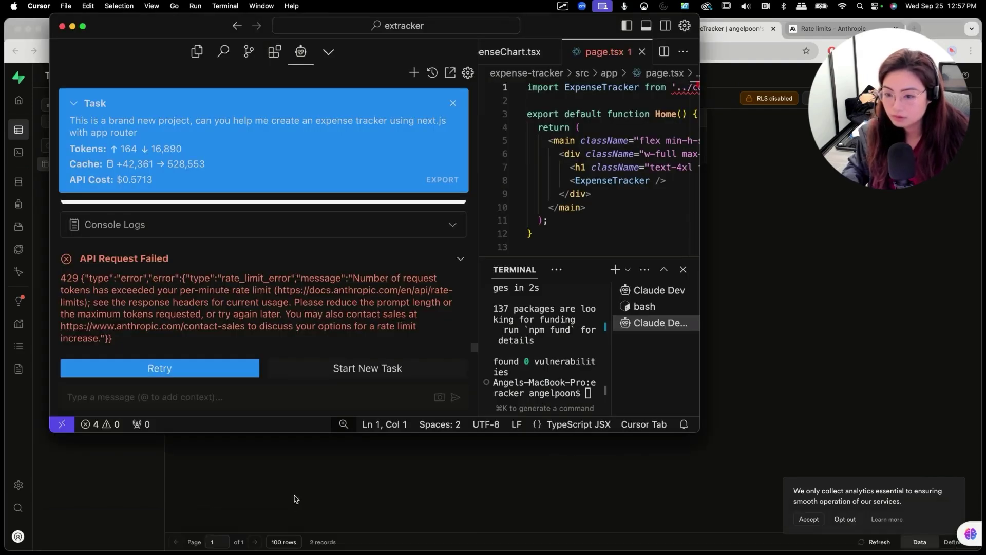
click(199, 369)
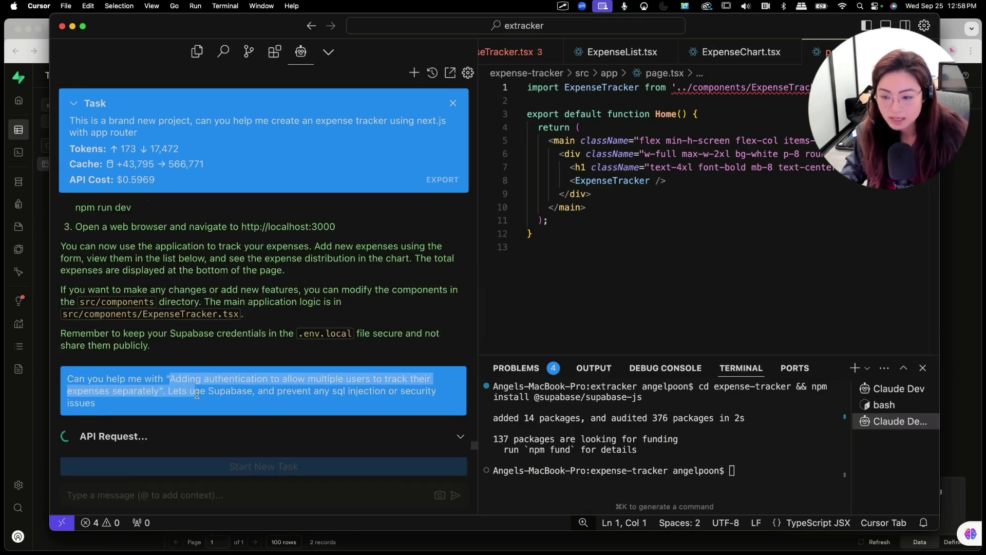
drag(219, 388, 271, 392)
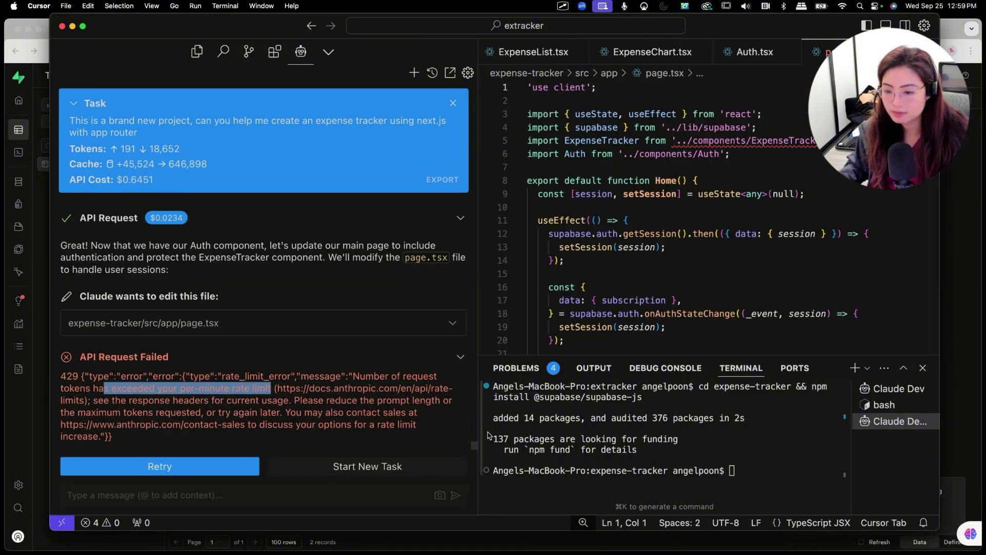
click(199, 94)
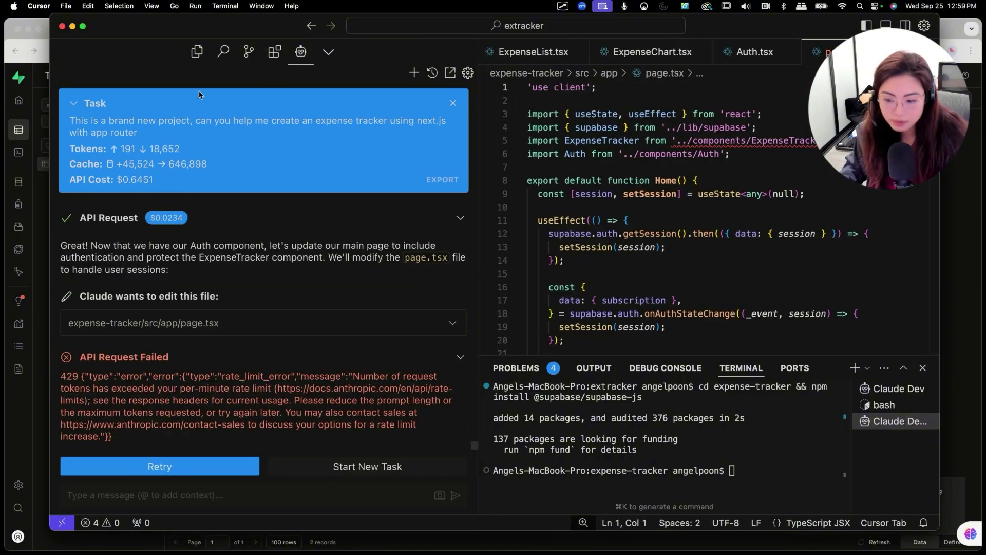
Check Claude Dev's API Provider options, keeping Anthropic selected.
click(468, 73)
click(126, 147)
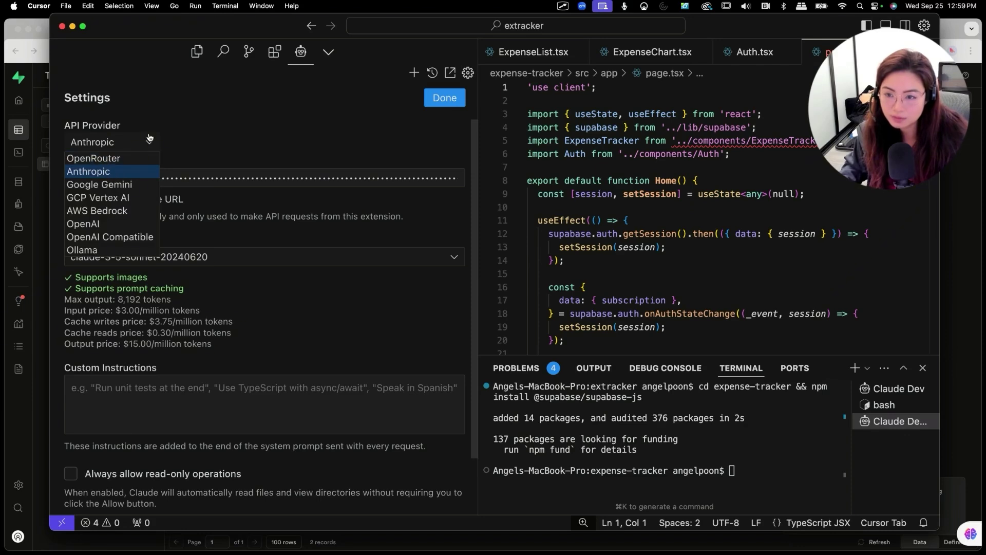
click(175, 136)
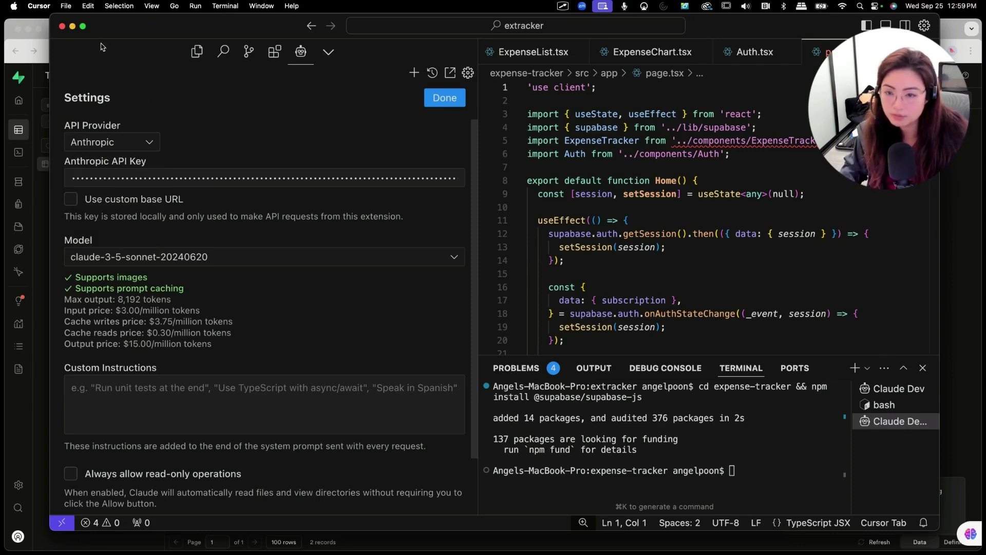
click(130, 147)
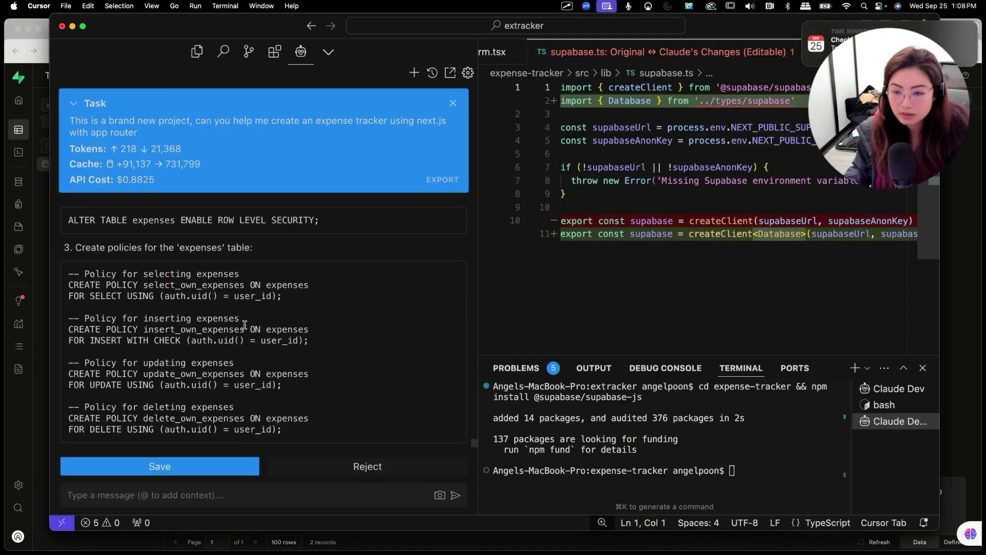
scroll(73, 366, up, 3)
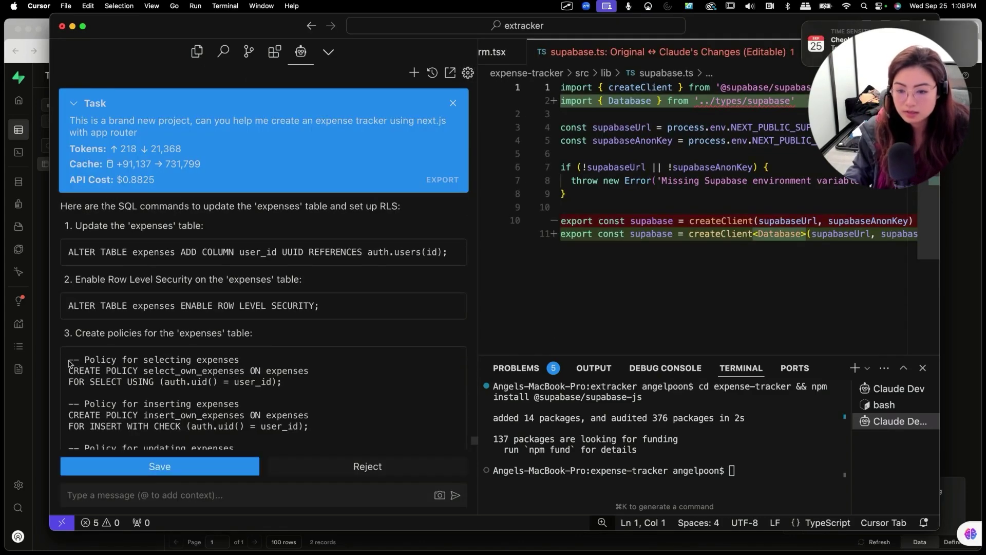
drag(70, 360, 405, 414)
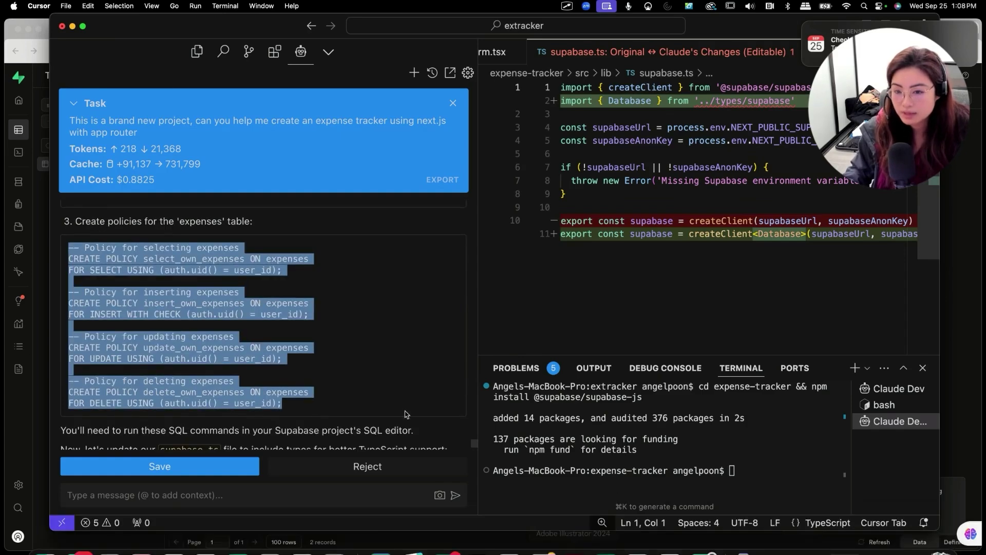
scroll(405, 413, up, 2)
Run the ALTER TABLE row-level-security SQL in Supabase and paste in the expense policy SQL.
key(super+Tab)
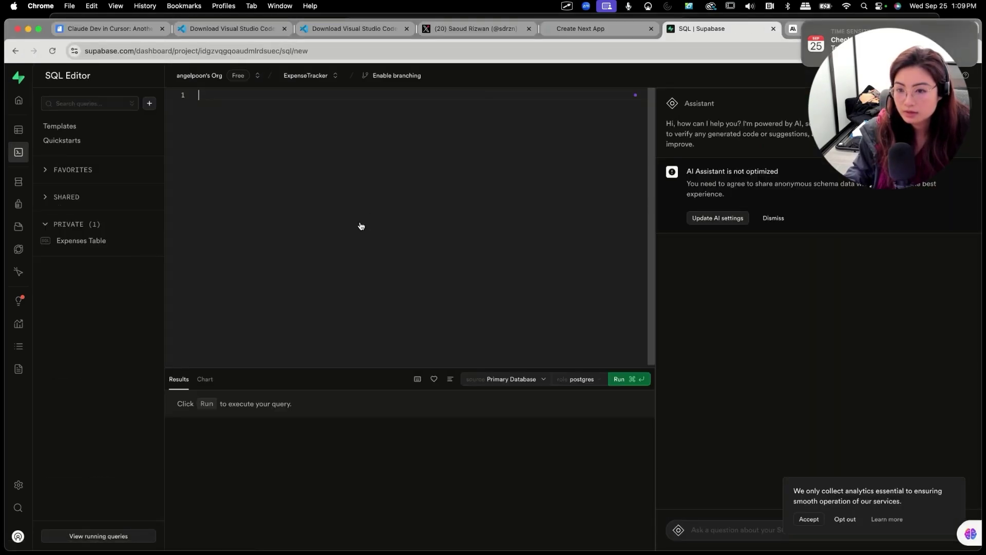
text(ALTER TABLE expenses ADD COLUMN user_id UUID REFERENCES auth.users(id);)
click(618, 379)
key(super+a)
text(-- Policy for selecting expenses CREATE POLICY select_own_expenses ON expenses FOR SELECT USING (auth.uid() = user_id);  -- Policy for inserting expenses CREATE POLICY insert_own_expenses ON expenses FOR INSERT WITH CHECK (auth.uid() = user_id);  -- Policy for updating expenses CREATE POLICY update_own_expenses ON expenses FOR UPDATE USING (auth.uid() = user_id);  -- Policy for deleting expenses CREATE POLICY delete_own_expenses ON expenses FOR DELETE USING (auth.uid() = user_id);)
key(super+Tab)
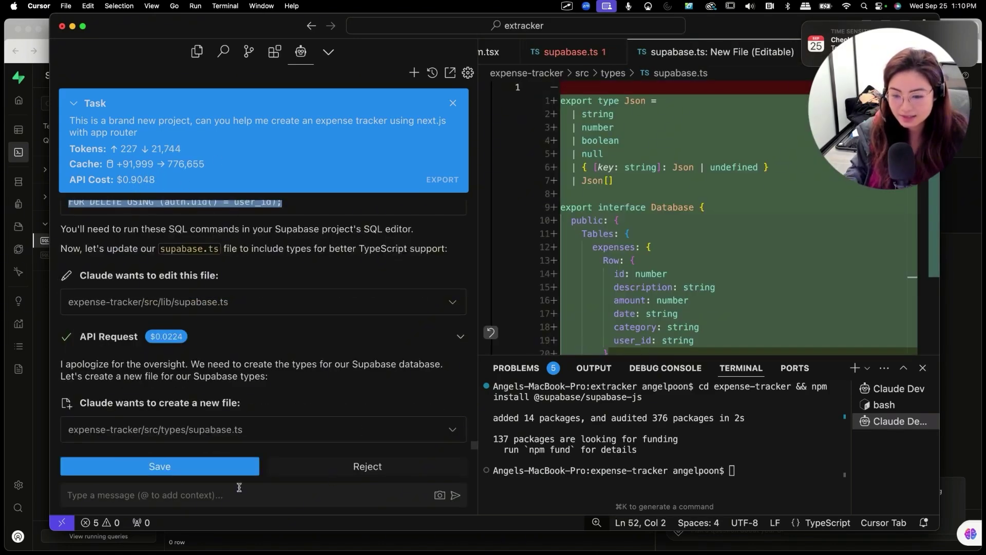
Save the new src/types/supabase.ts file and select the daily rate-limit error.
click(205, 470)
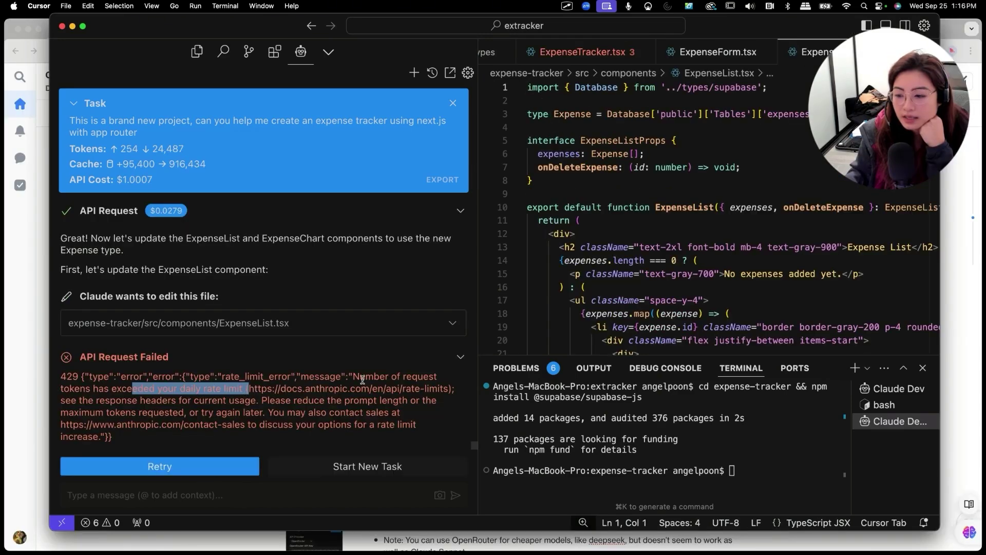
drag(355, 378, 247, 388)
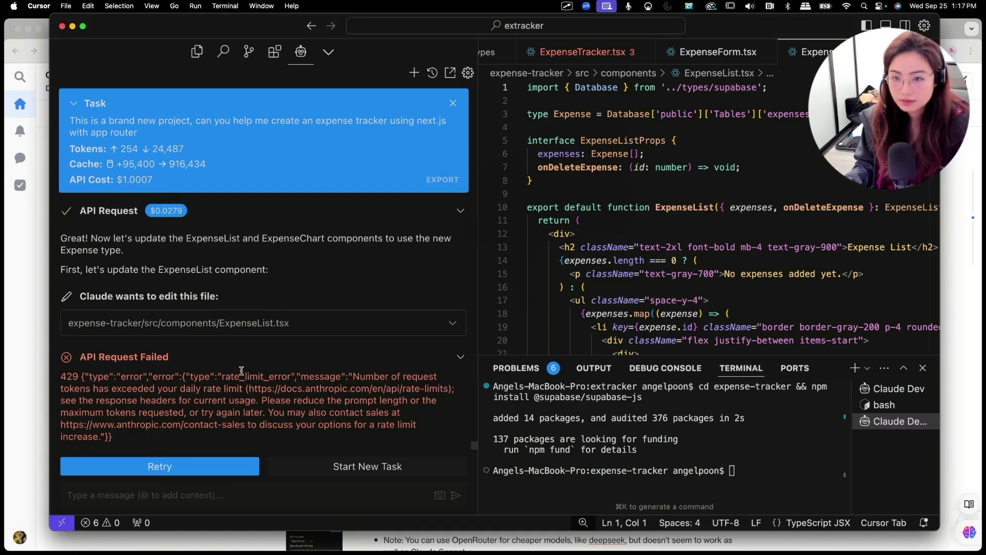
Switch Claude Dev to OpenRouter with anthropic/claude-3.5-sonnet:beta and retry the request.
click(468, 73)
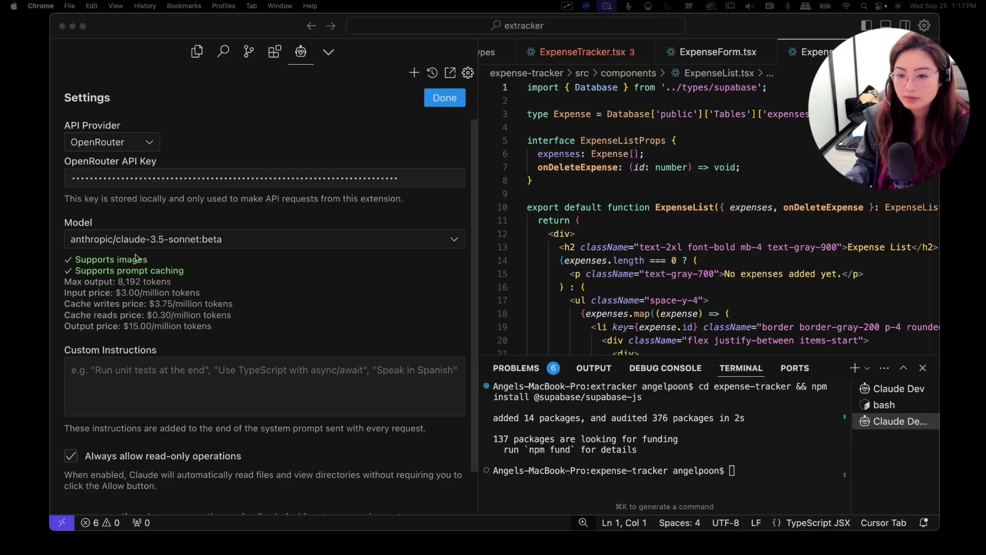
click(180, 241)
click(179, 241)
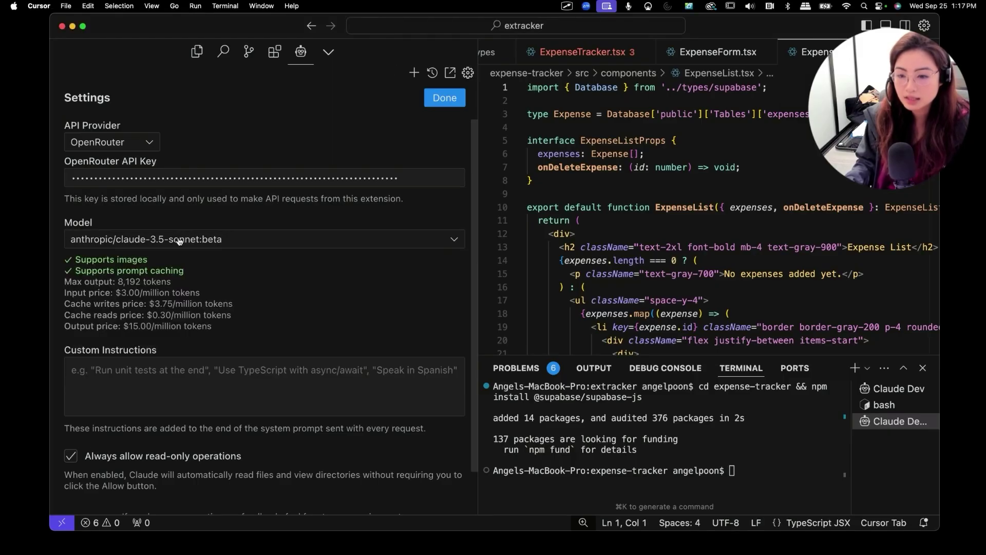
click(443, 97)
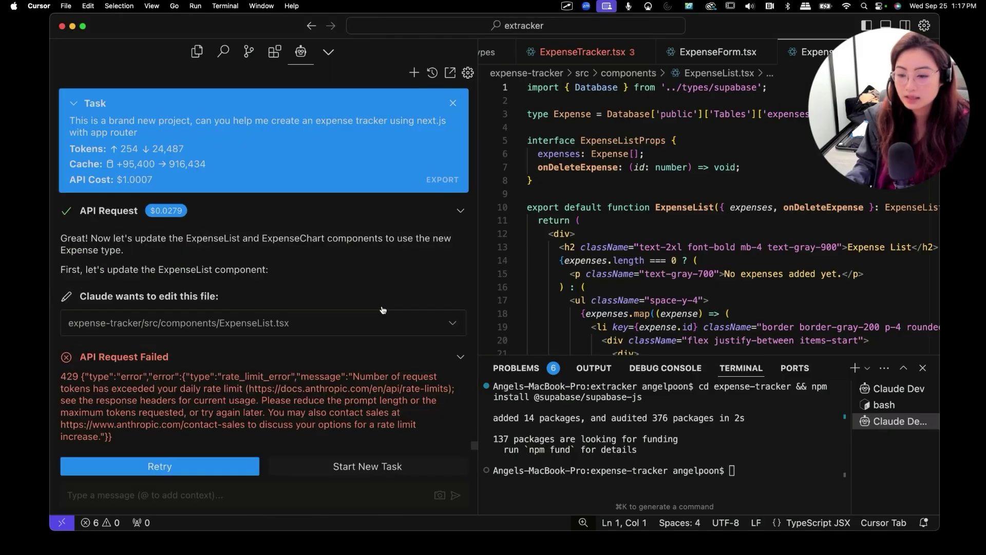
click(189, 466)
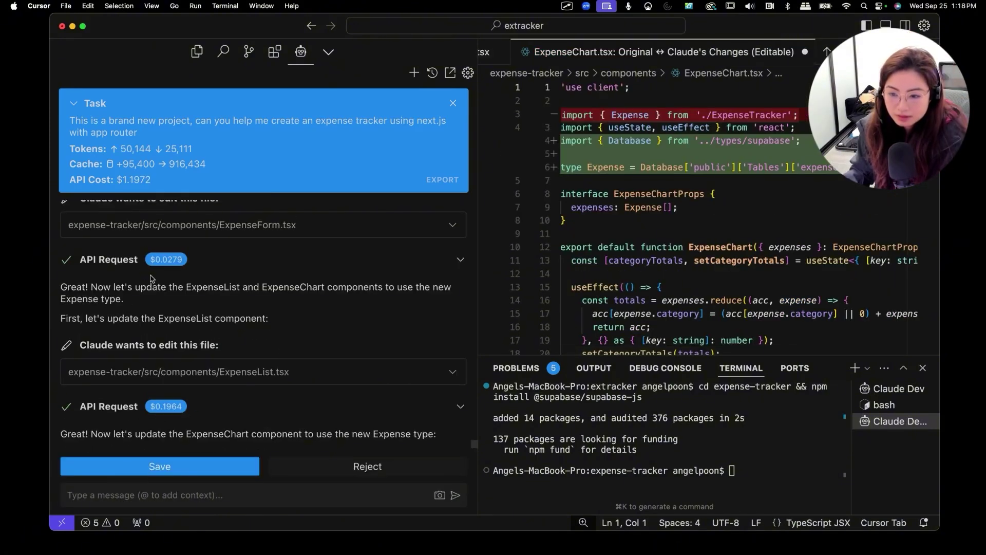
Save Claude's ExpenseChart and combined login/signup Auth.tsx edits, briefly checking Claude Dev settings.
click(174, 467)
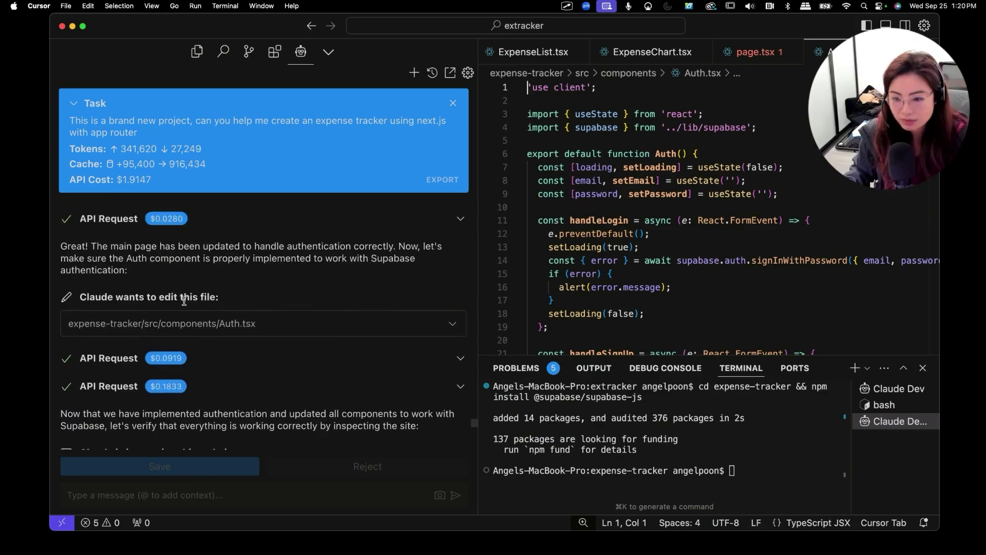
scroll(184, 301, up, 3)
scroll(183, 301, up, 5)
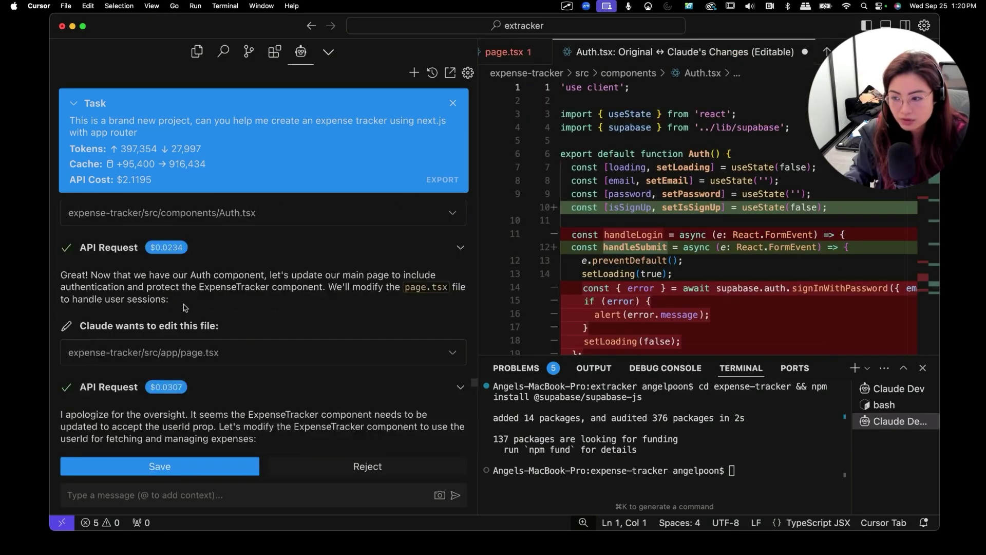
scroll(184, 302, up, 5)
scroll(183, 304, up, 5)
scroll(183, 305, up, 1)
scroll(183, 306, down, 5)
scroll(184, 307, down, 5)
scroll(184, 309, down, 3)
scroll(183, 308, up, 2)
scroll(184, 309, up, 3)
scroll(184, 309, up, 3)
scroll(184, 308, up, 3)
scroll(183, 308, up, 3)
scroll(184, 309, up, 3)
scroll(184, 308, up, 5)
scroll(183, 309, up, 1)
scroll(183, 308, up, 5)
scroll(184, 309, up, 3)
scroll(183, 308, up, 3)
scroll(183, 309, up, 3)
scroll(183, 308, up, 3)
scroll(184, 308, up, 3)
scroll(183, 308, up, 2)
scroll(184, 309, up, 3)
scroll(248, 414, down, 15)
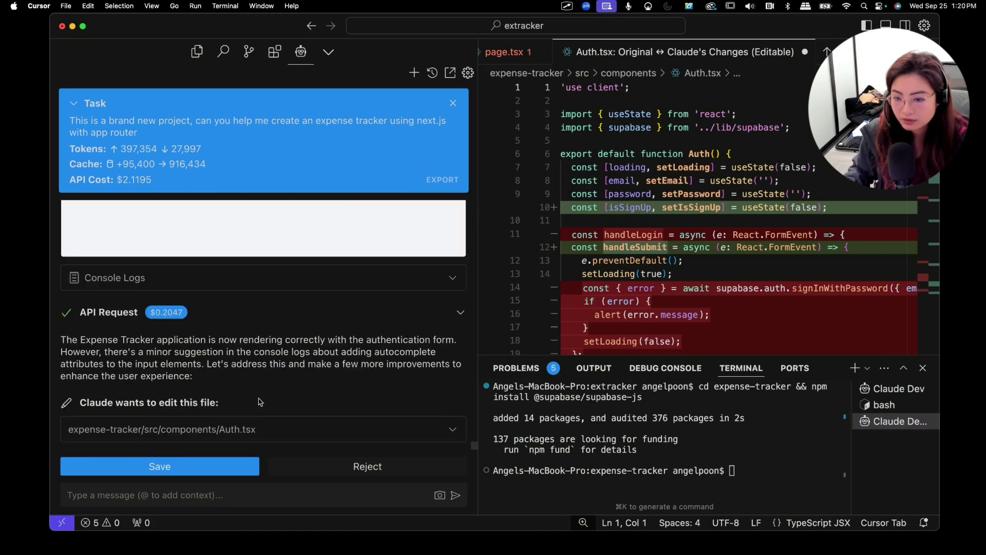
click(216, 472)
click(468, 74)
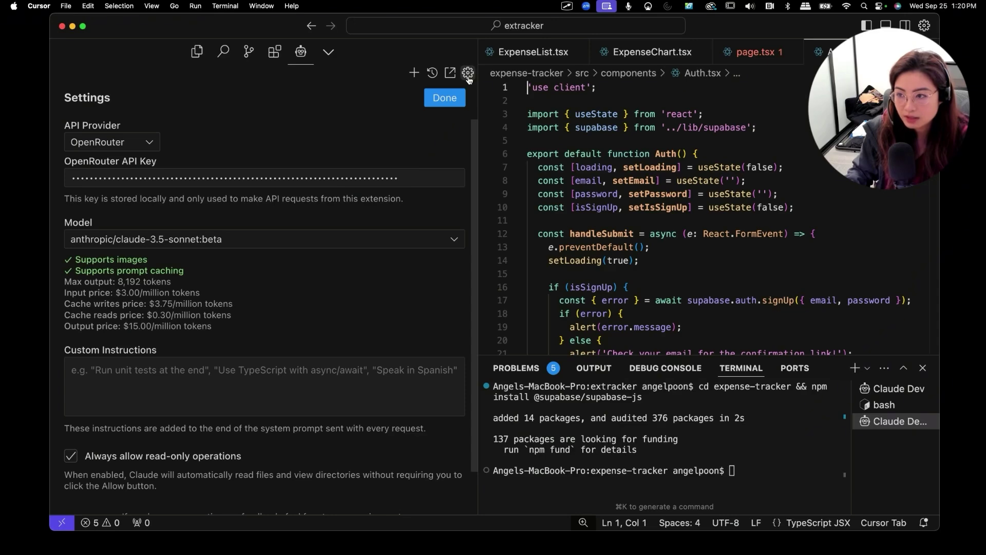
click(448, 100)
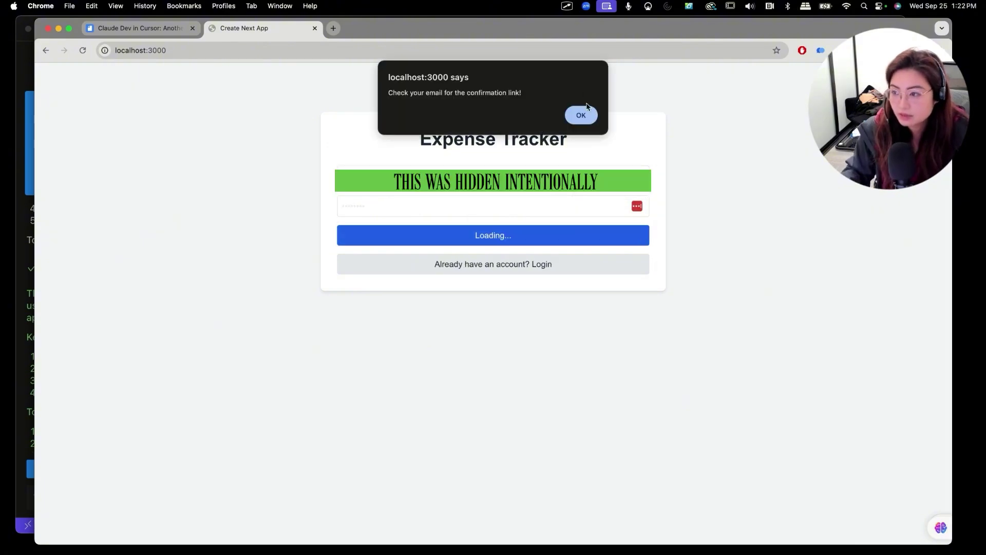
Dismiss the confirmation-email alert, switch to the localhost:3000 tab and narrow the Chrome window.
click(582, 116)
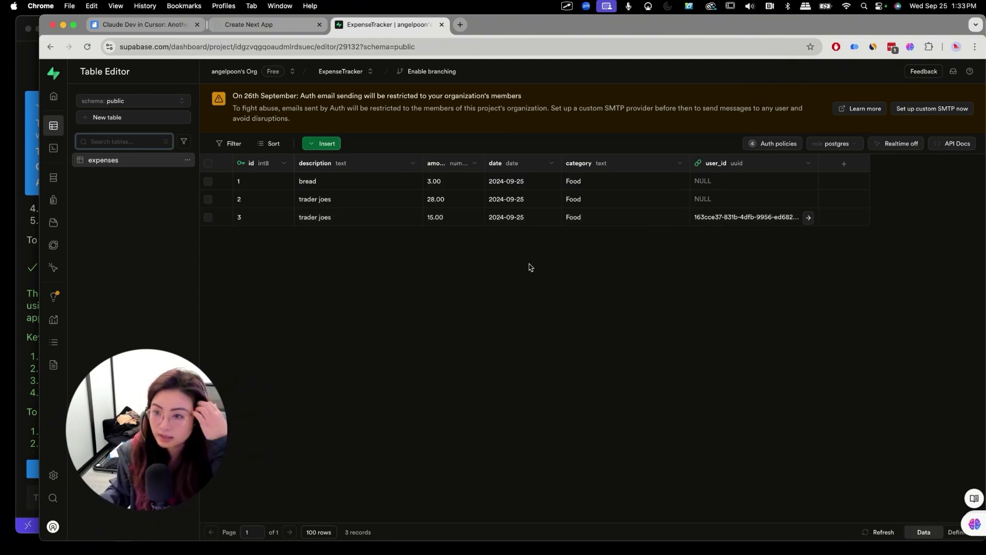
click(272, 28)
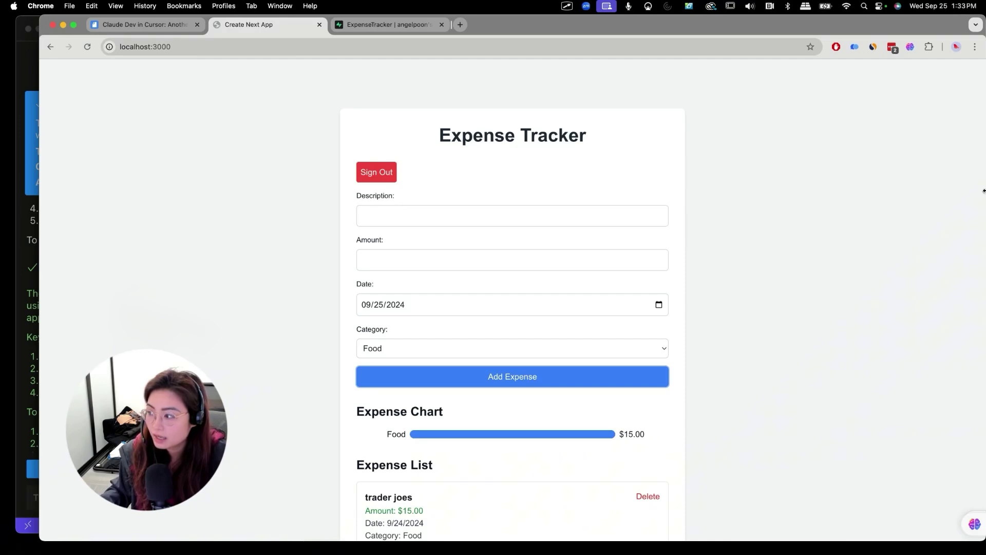
mouse_move(983, 195)
mouse_down()
mouse_move(286, 271)
mouse_move(982, 428)
mouse_up()
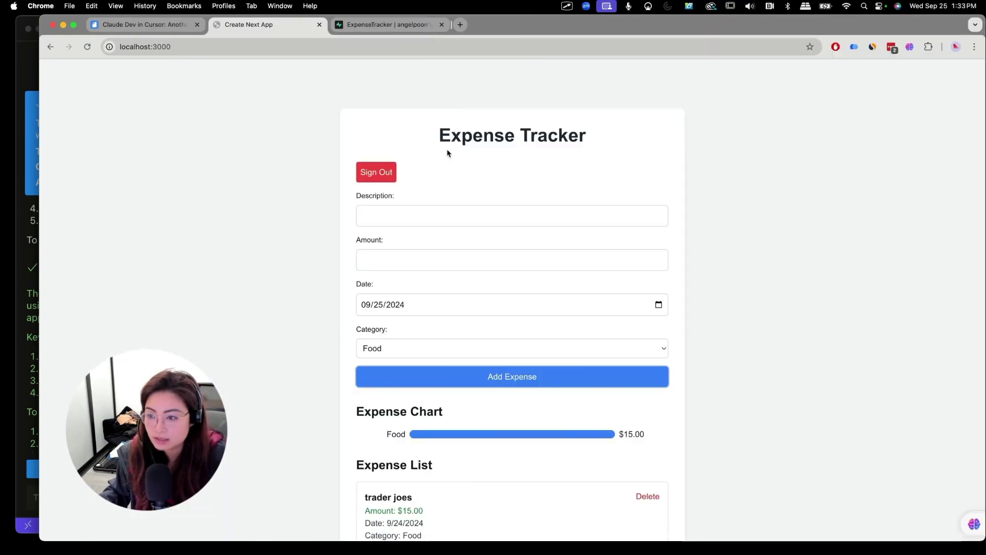
scroll(447, 153, down, 3)
scroll(447, 153, up, 3)
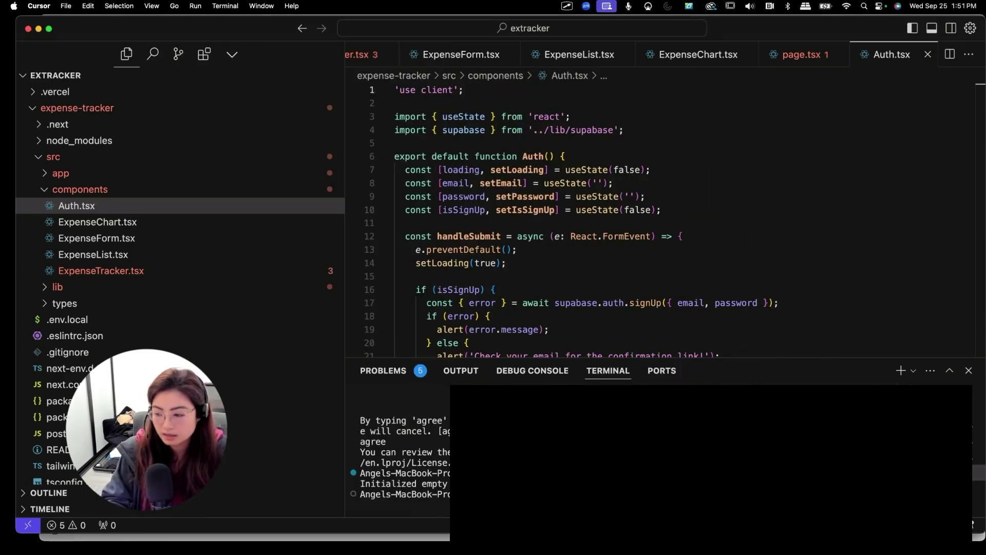
text(git commit -m "initia)
text(mmit")
Commit and push the extracker code to GitHub, then bring Vercel's Congratulations page over the editor.
key(Return)
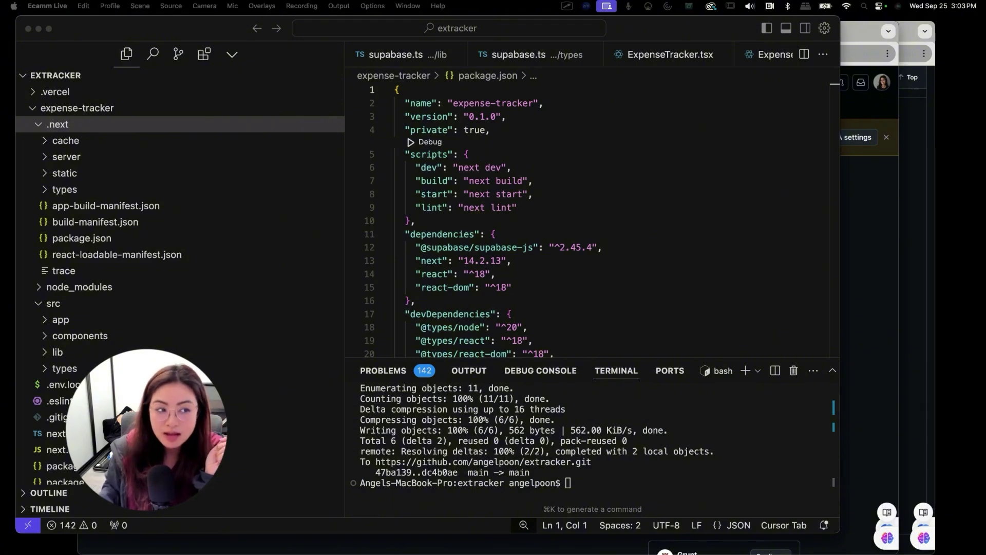
mouse_move(309, 69)
mouse_down()
mouse_move(747, 23)
mouse_move(707, 22)
mouse_up()
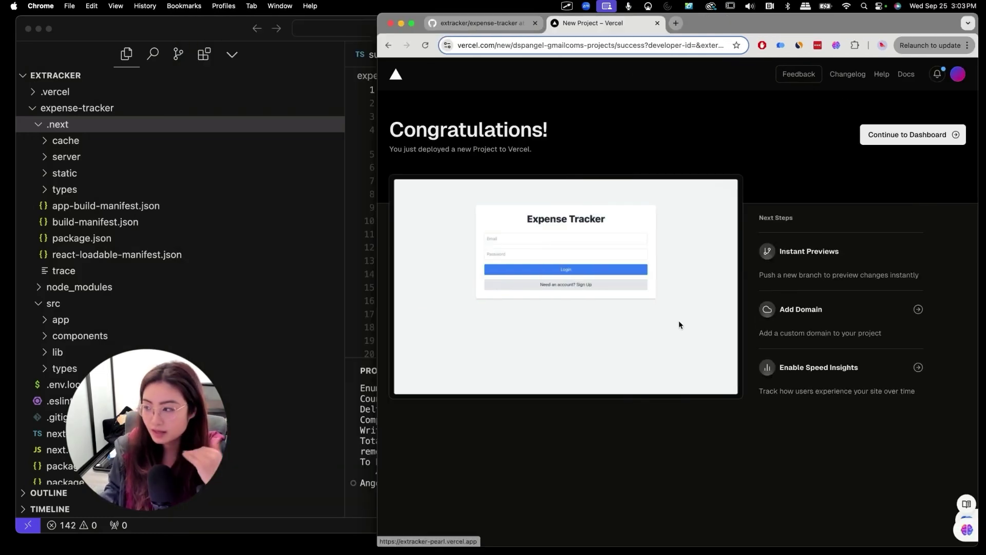
Go to the Vercel project dashboard and visit the live deployment URL in a new tab.
click(899, 139)
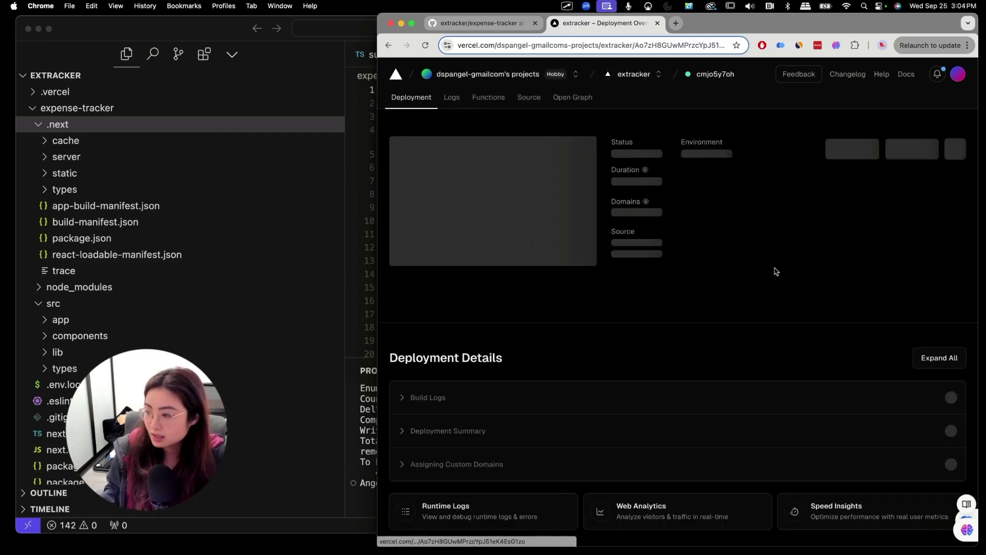
click(880, 148)
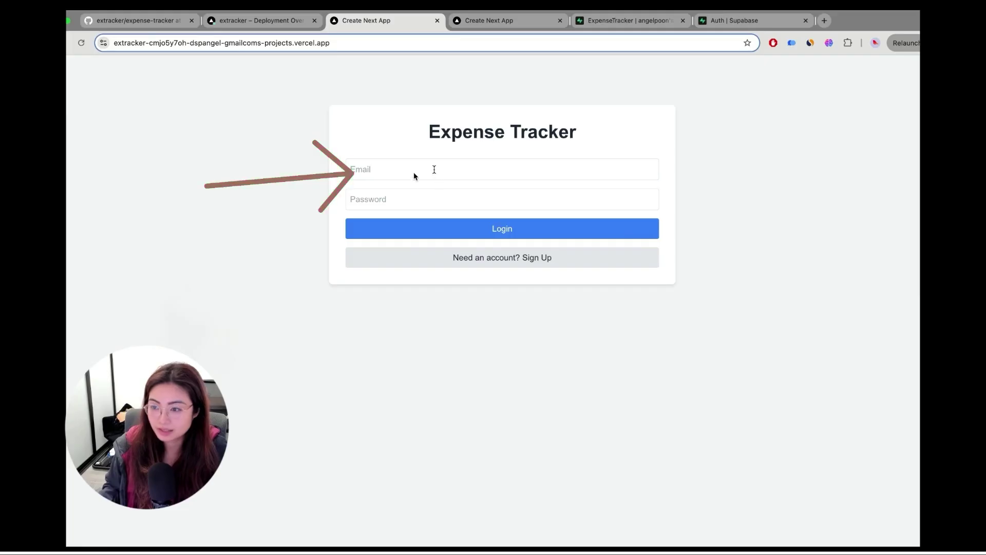
Log in to the deployed Expense Tracker with email and password.
click(414, 175)
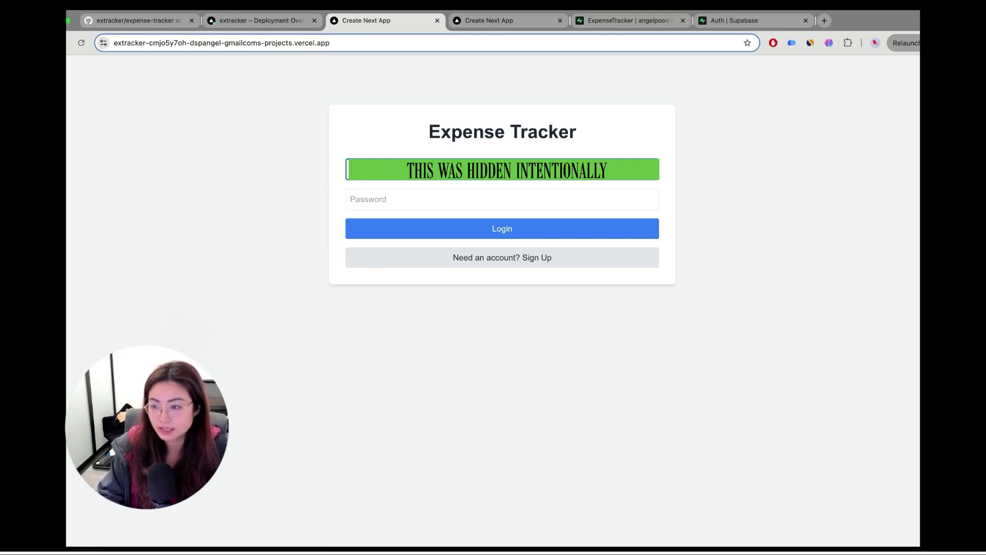
key(Tab)
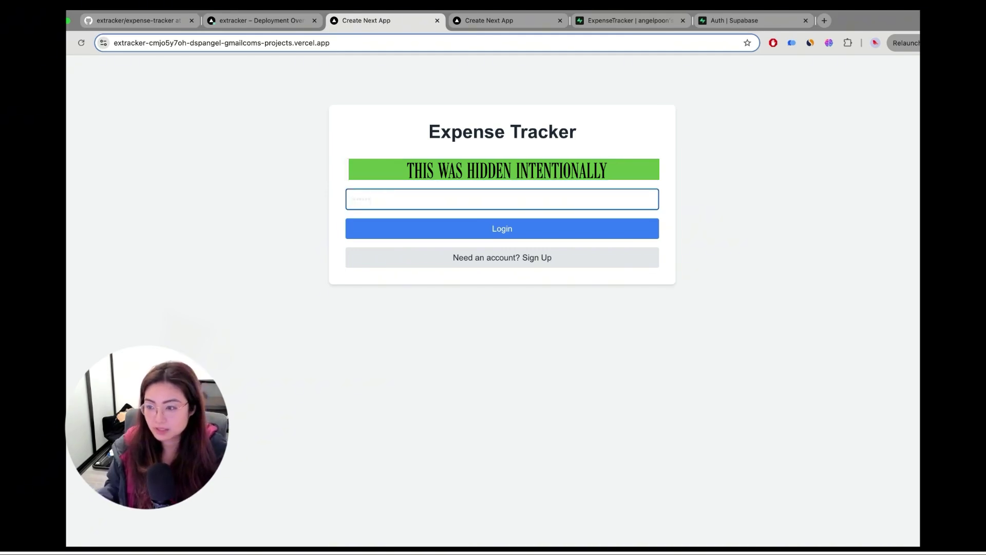
click(479, 229)
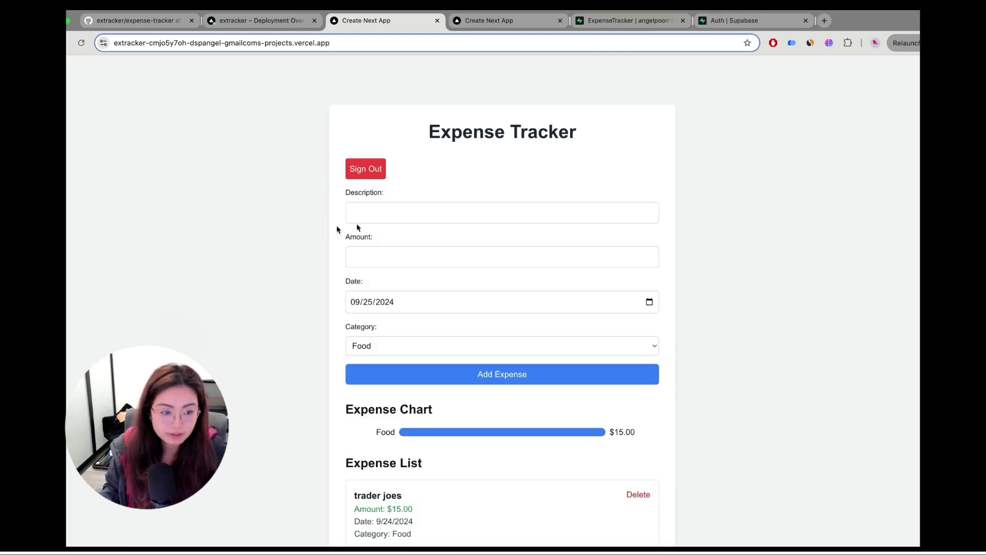
scroll(633, 313, down, 3)
scroll(637, 313, up, 3)
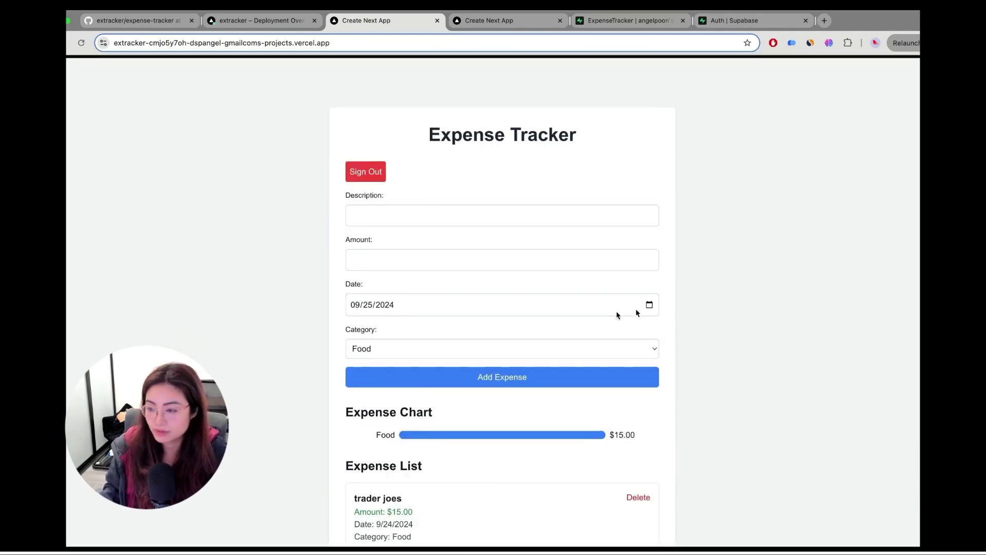
scroll(636, 312, down, 1)
scroll(585, 401, down, 3)
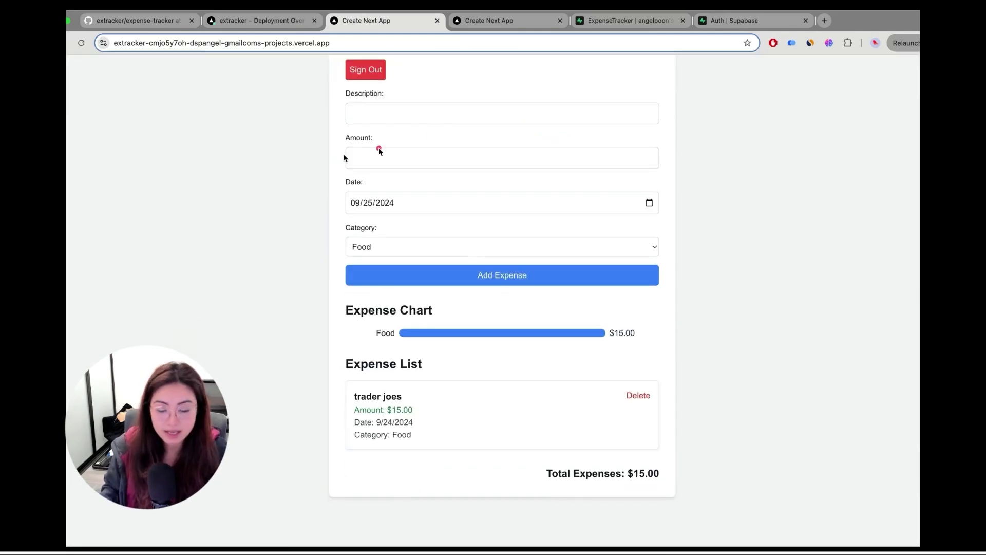
scroll(463, 370, up, 3)
Add a $1000 Entertainment expense described as 'apple'.
click(394, 207)
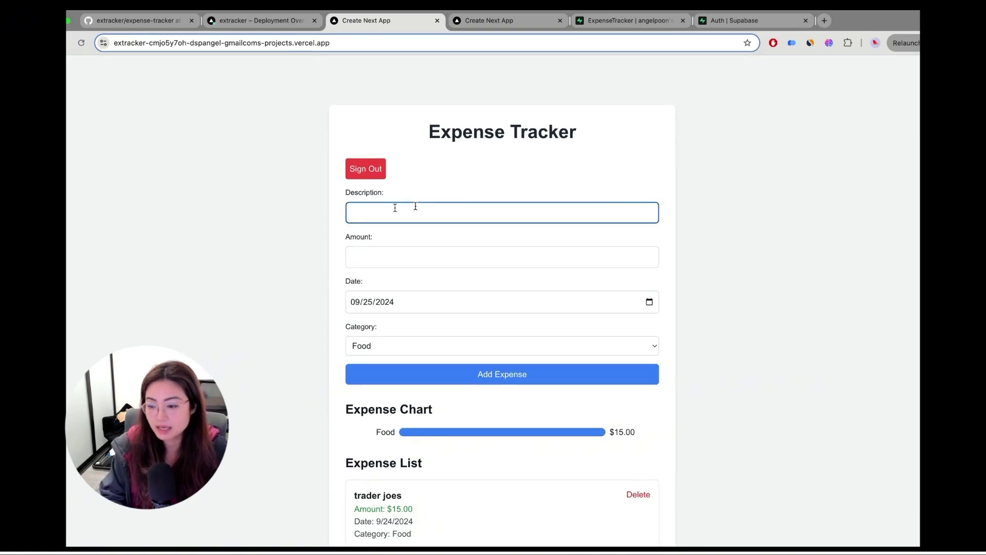
text(apple)
key(Tab)
text(1000)
key(Tab)
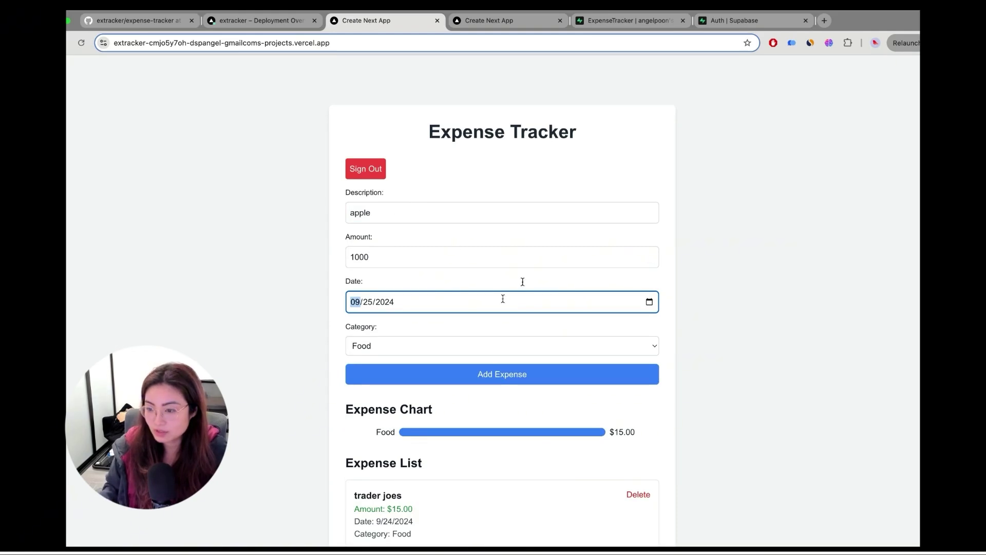
key(Tab)
key(Tab)
key(Tab)
key(e)
click(455, 374)
scroll(608, 499, down, 2)
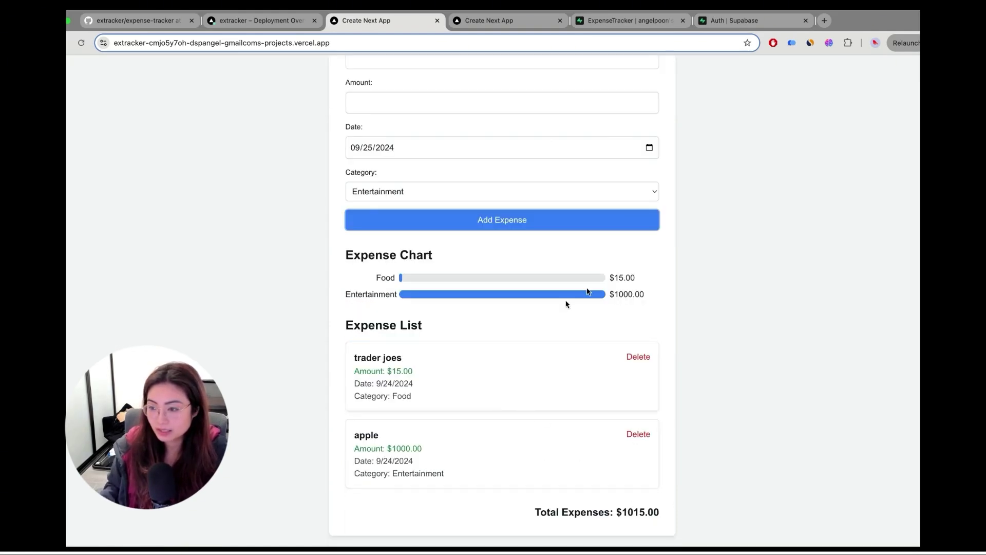
scroll(568, 304, up, 3)
scroll(561, 432, down, 4)
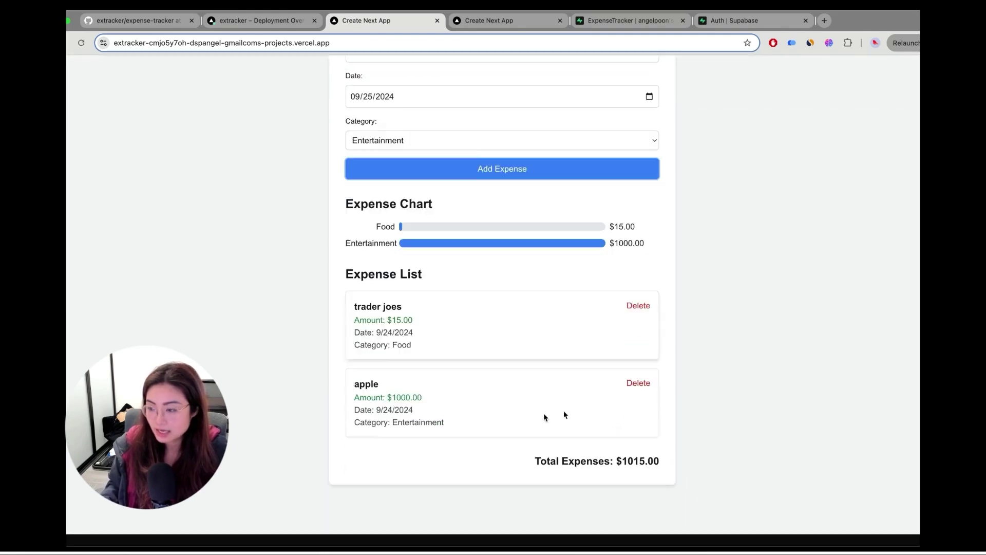
scroll(563, 409, up, 2)
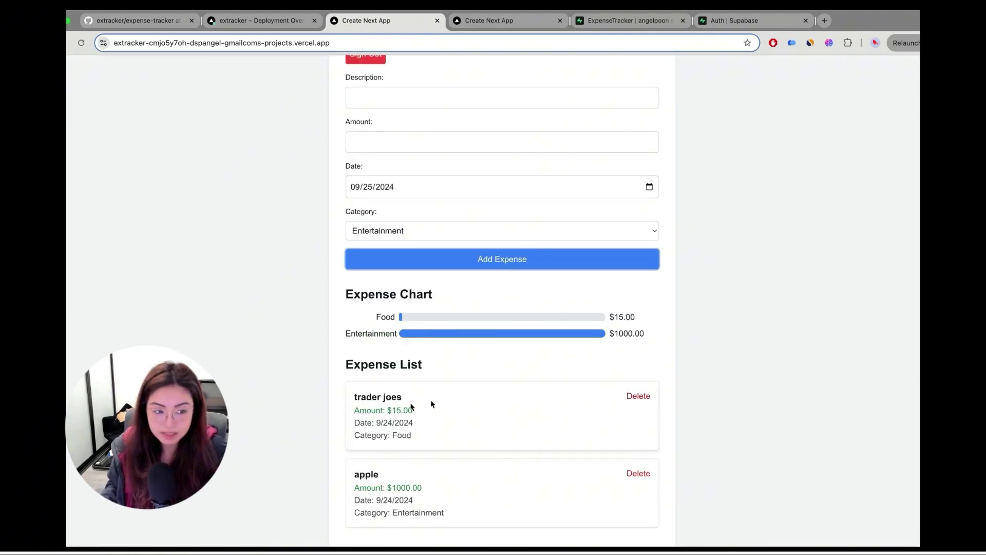
scroll(569, 351, down, 1)
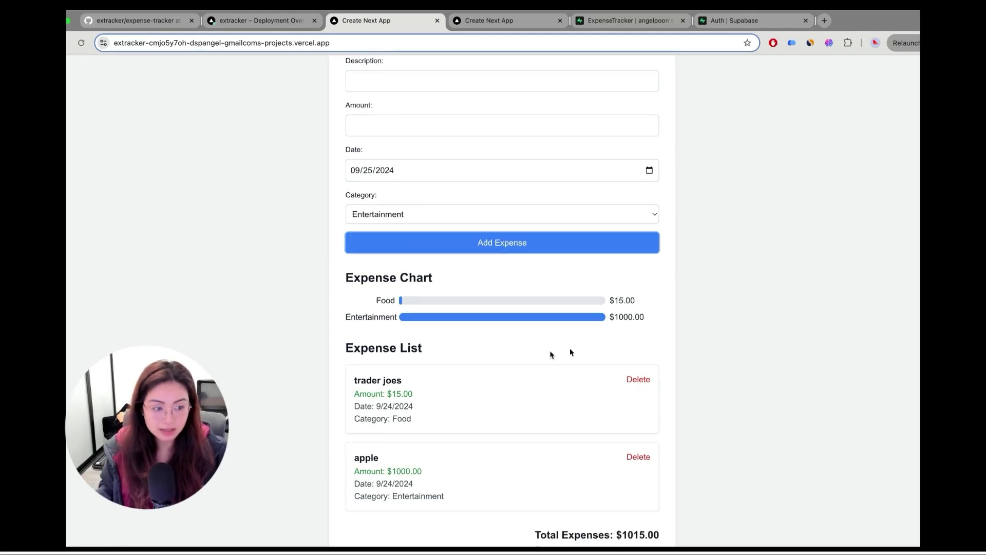
scroll(570, 351, down, 1)
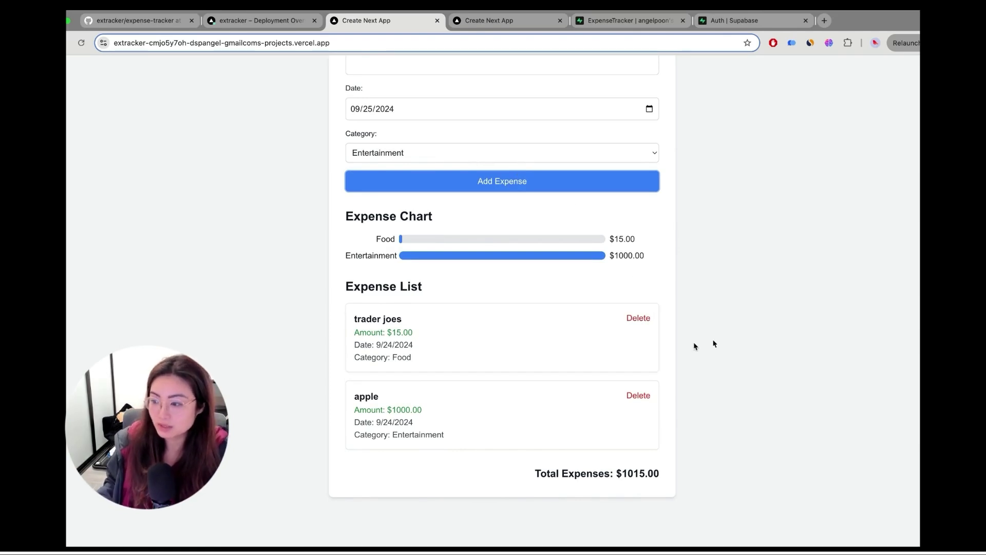
scroll(667, 319, up, 2)
scroll(667, 320, up, 3)
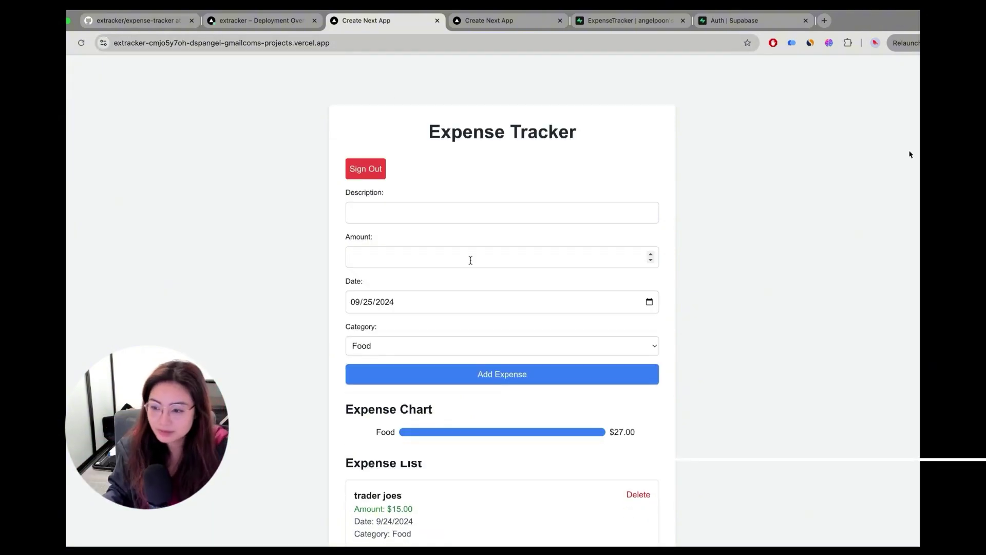
scroll(826, 161, down, 2)
scroll(825, 162, down, 2)
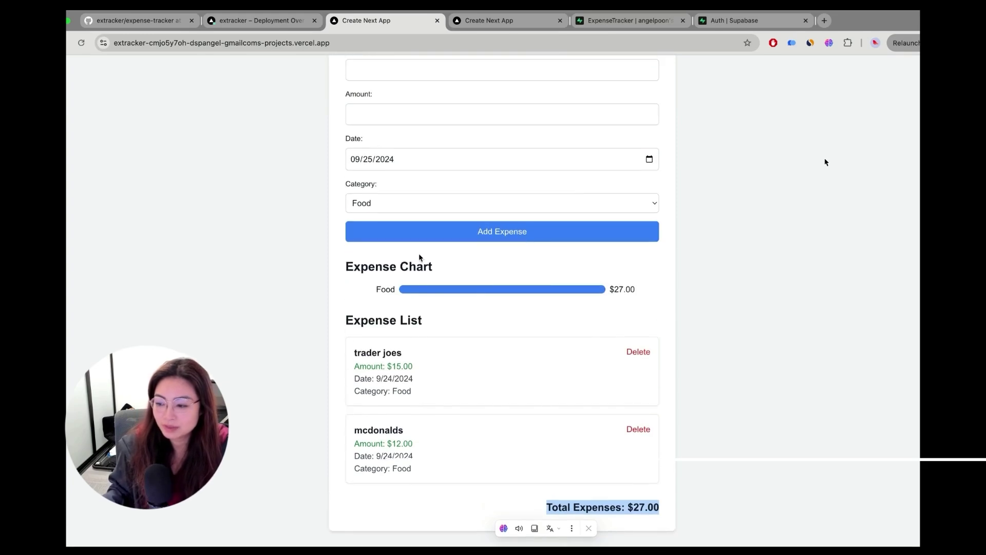